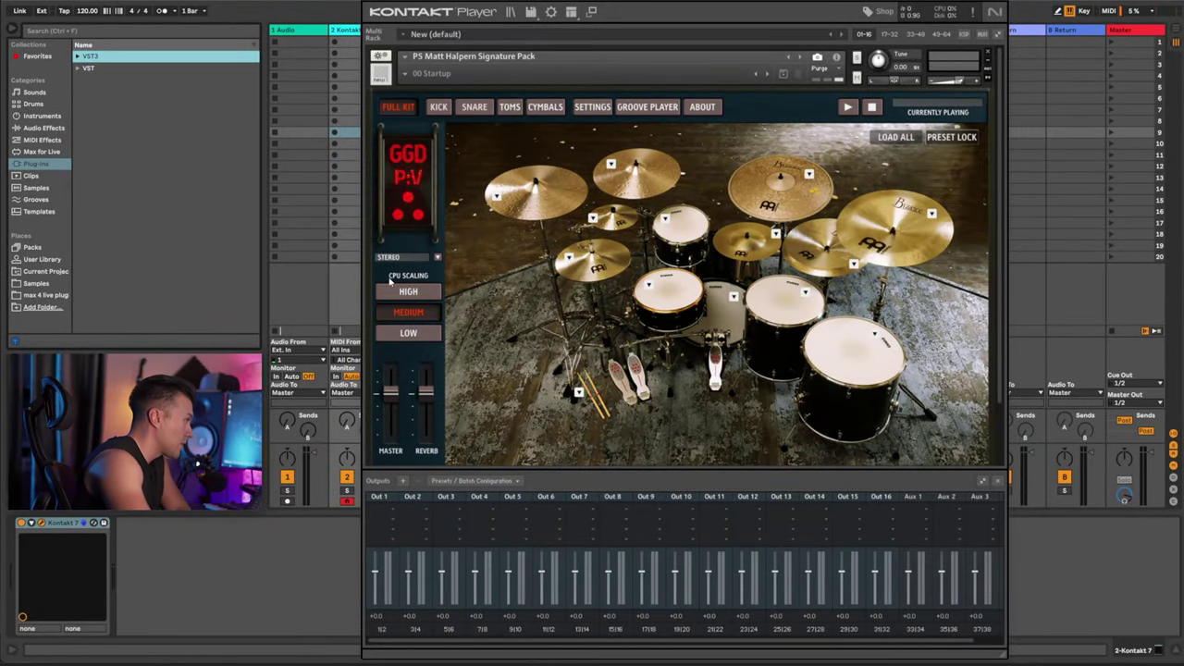
Examine the drum instrument's available output routing modes and the microphone channels and output assignments of the kick and snare.
{"action": "left_click", "coordinate": [437, 257]}
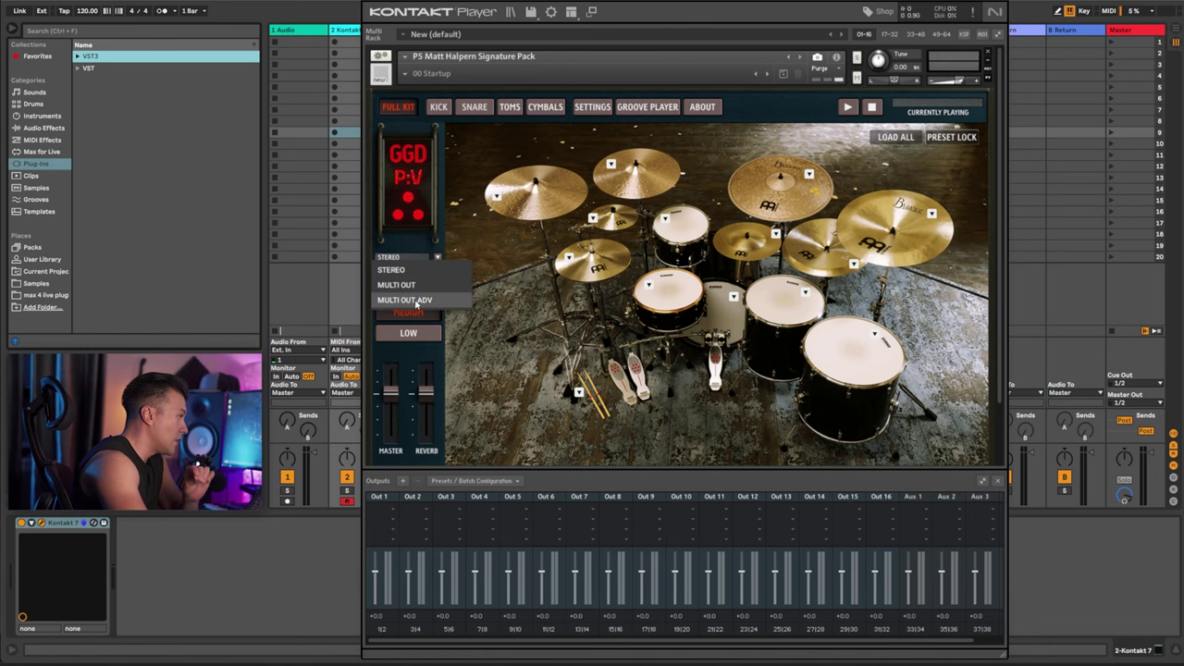
{"action": "left_click", "coordinate": [609, 482]}
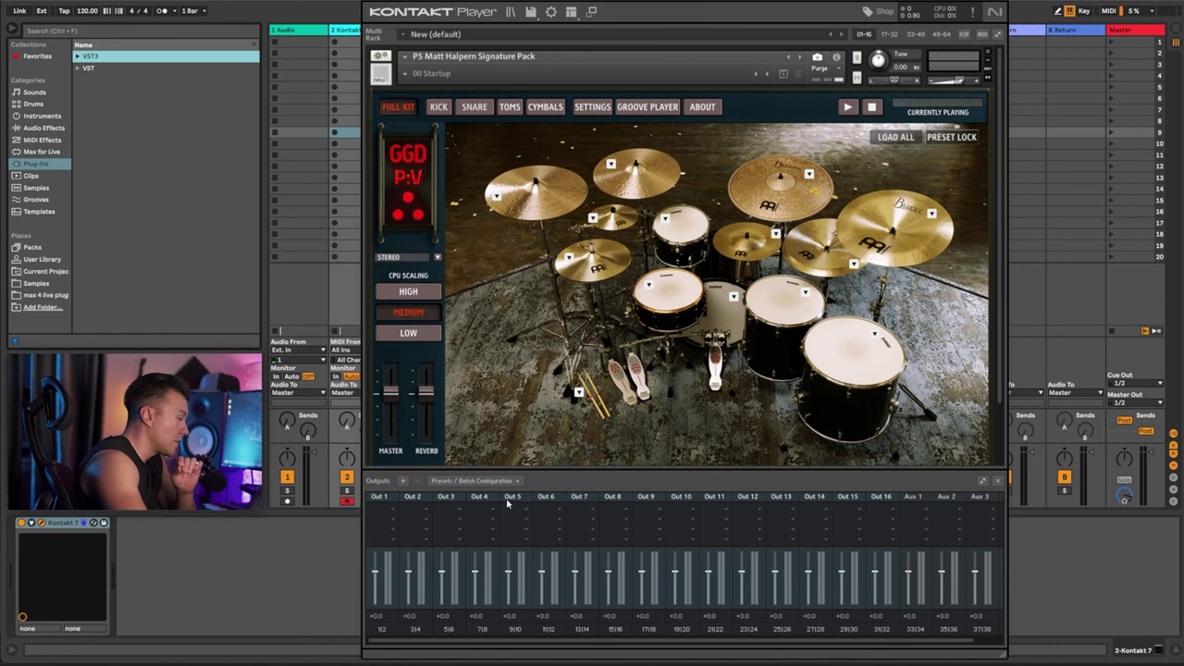
{"action": "left_click", "coordinate": [437, 107]}
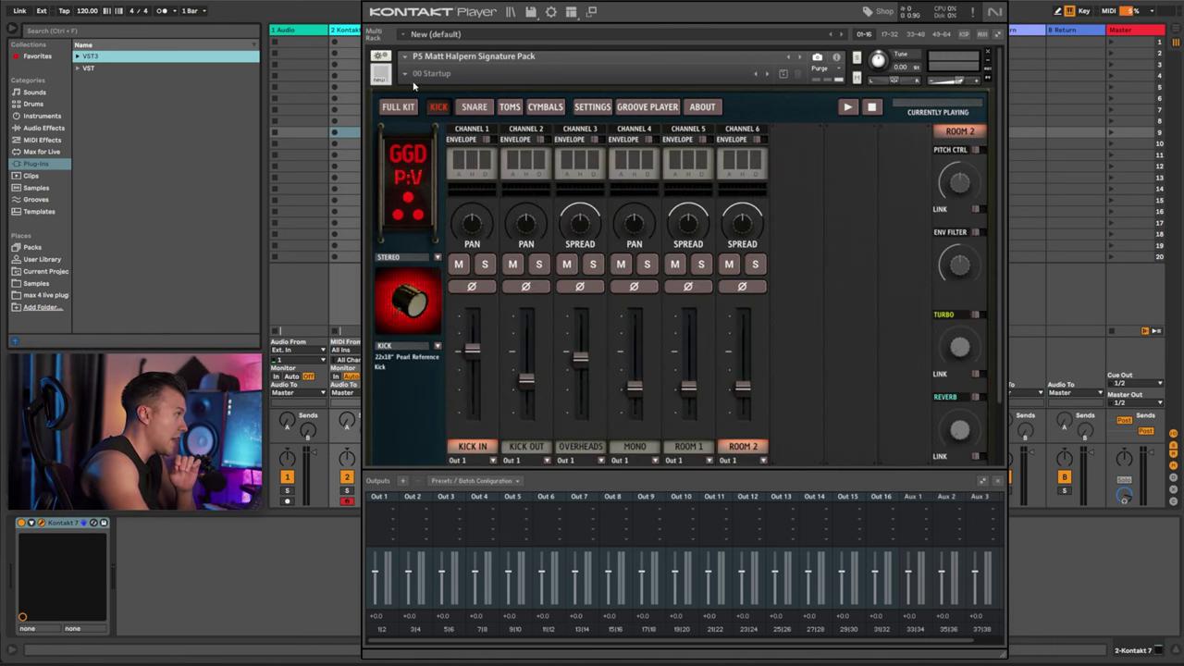
{"action": "left_click", "coordinate": [473, 106]}
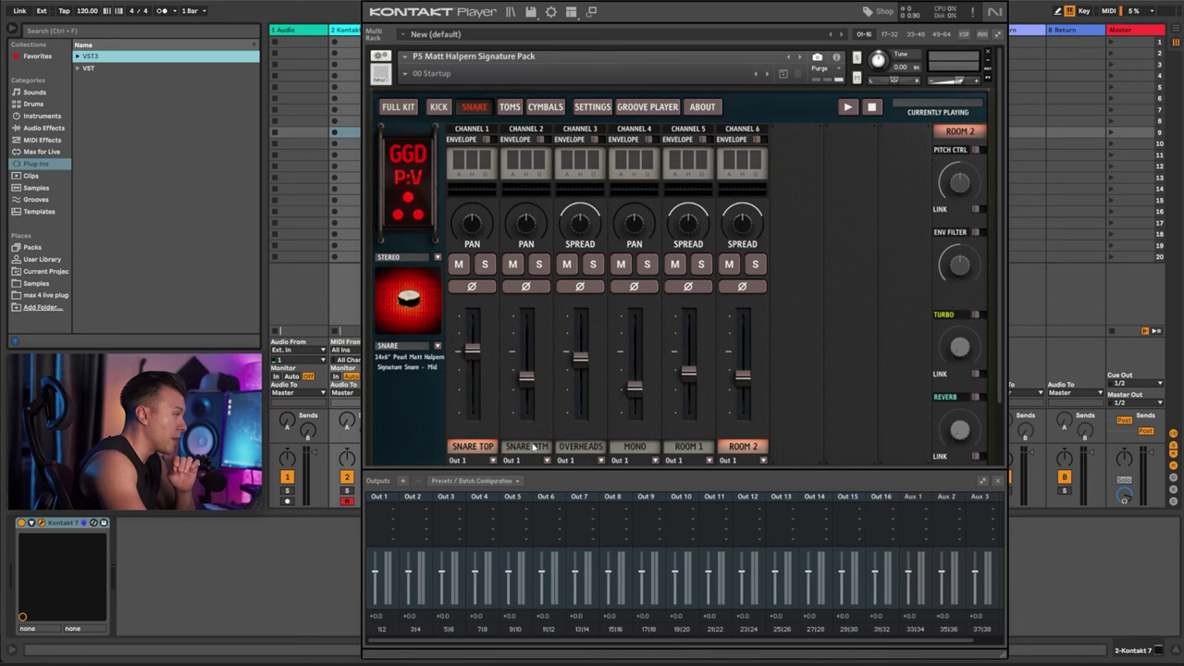
{"action": "left_click", "coordinate": [437, 107]}
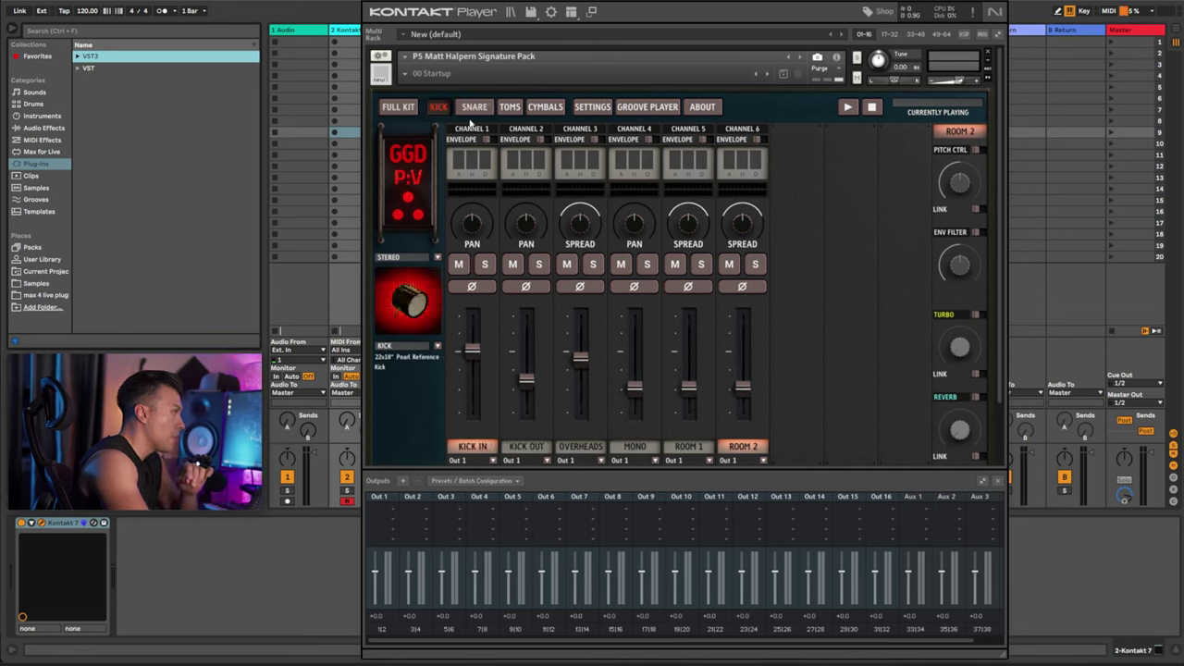
{"action": "left_click", "coordinate": [439, 259]}
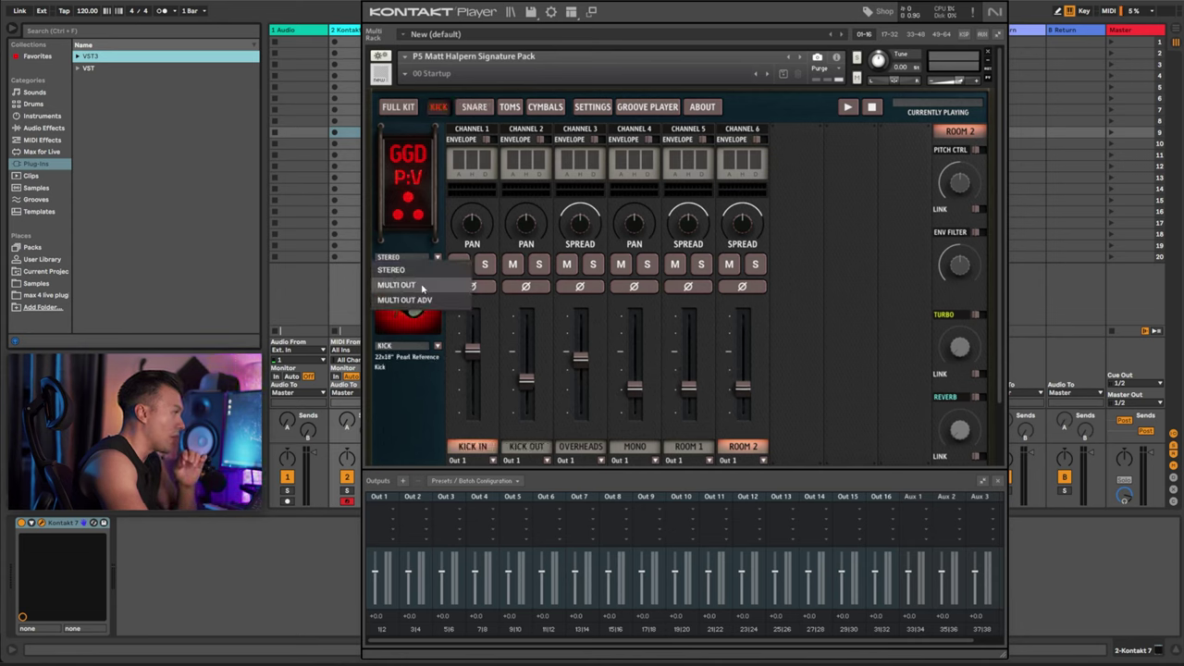
{"action": "left_click", "coordinate": [438, 257]}
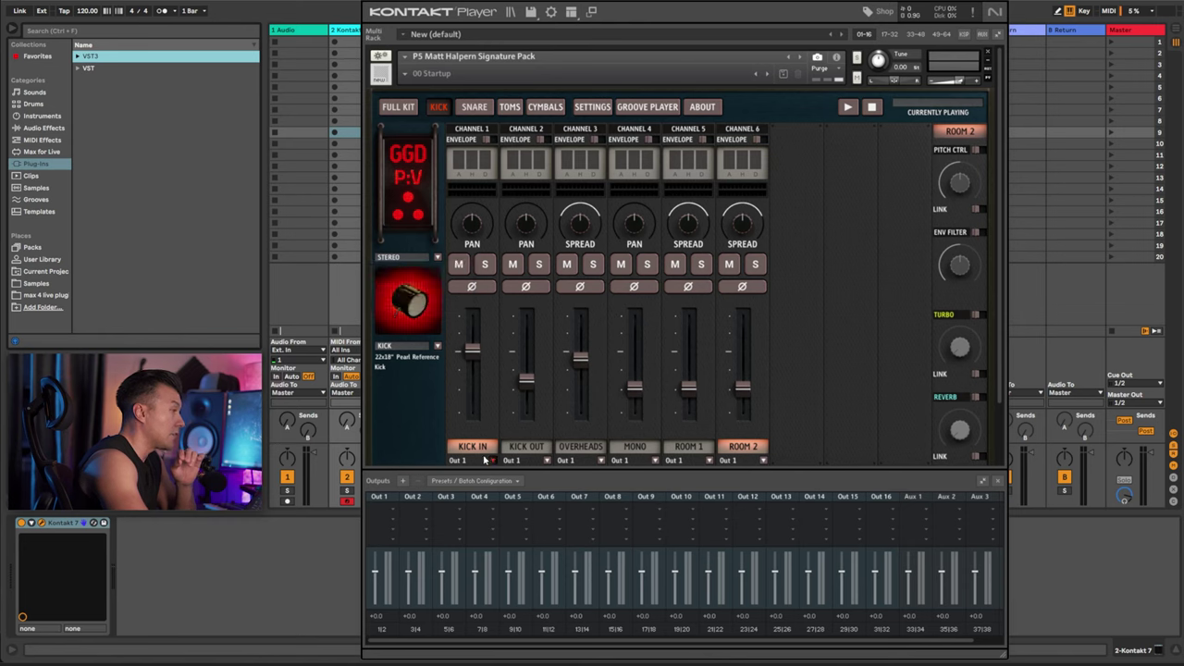
{"action": "left_click", "coordinate": [474, 107]}
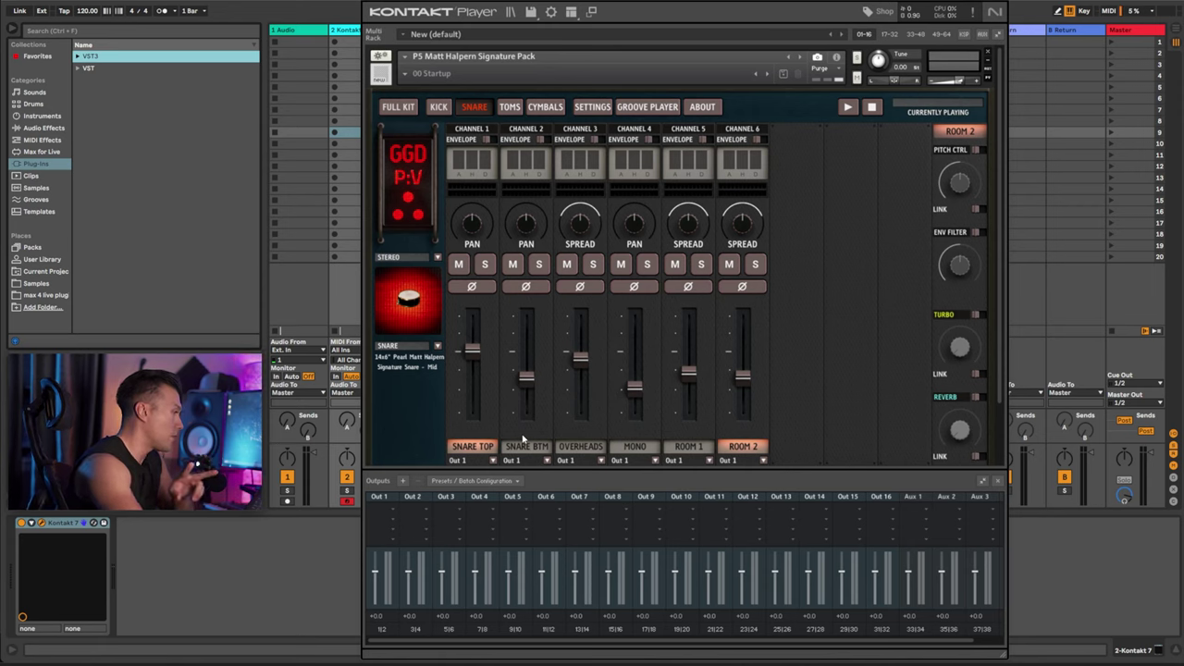
{"action": "left_click", "coordinate": [437, 257]}
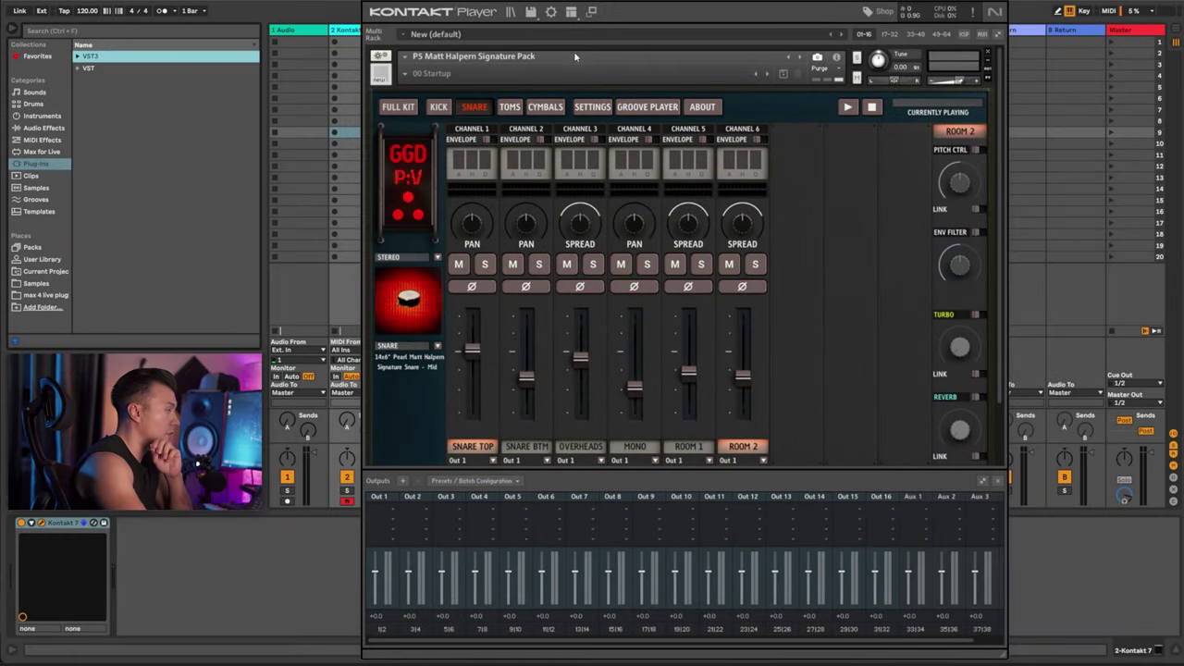
Load the factory Stereo 16x output section preset and keep the drum instrument's output routing on STEREO.
{"action": "left_click", "coordinate": [515, 480]}
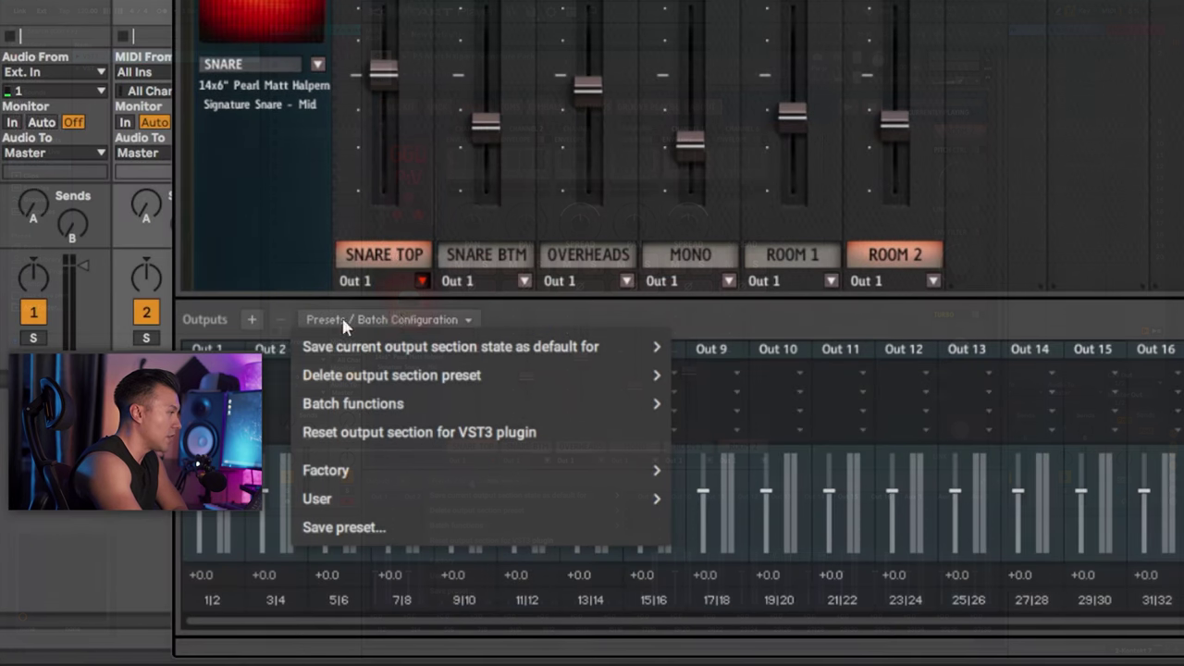
{"action": "mouse_move", "coordinate": [504, 471]}
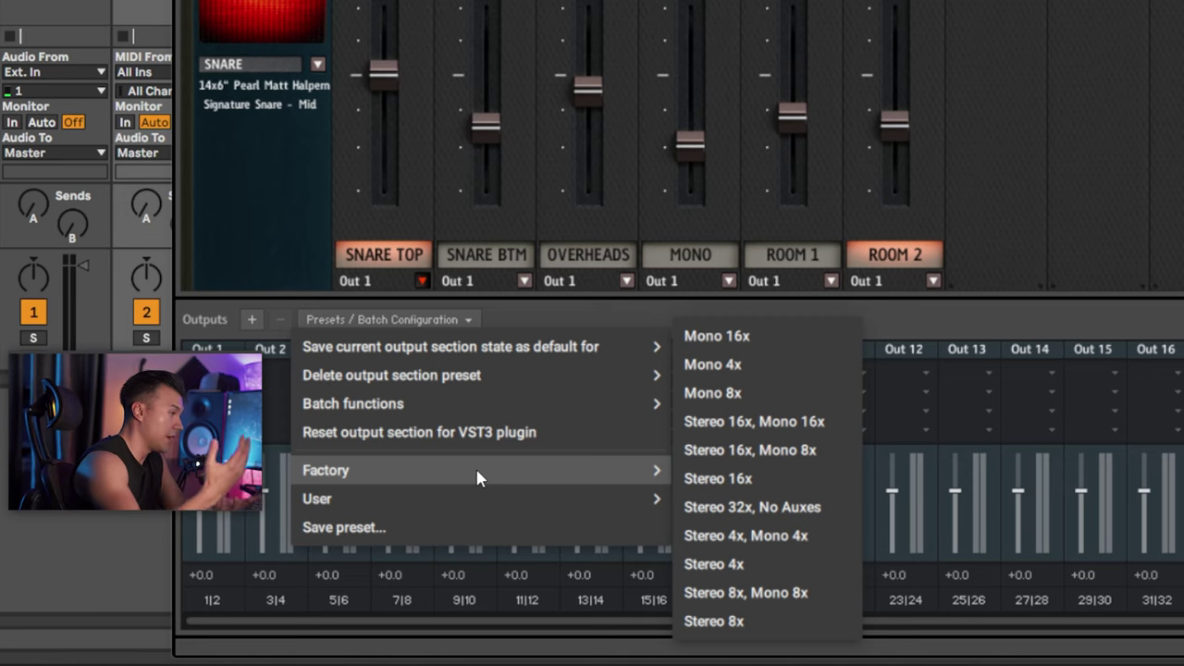
{"action": "left_click", "coordinate": [719, 478]}
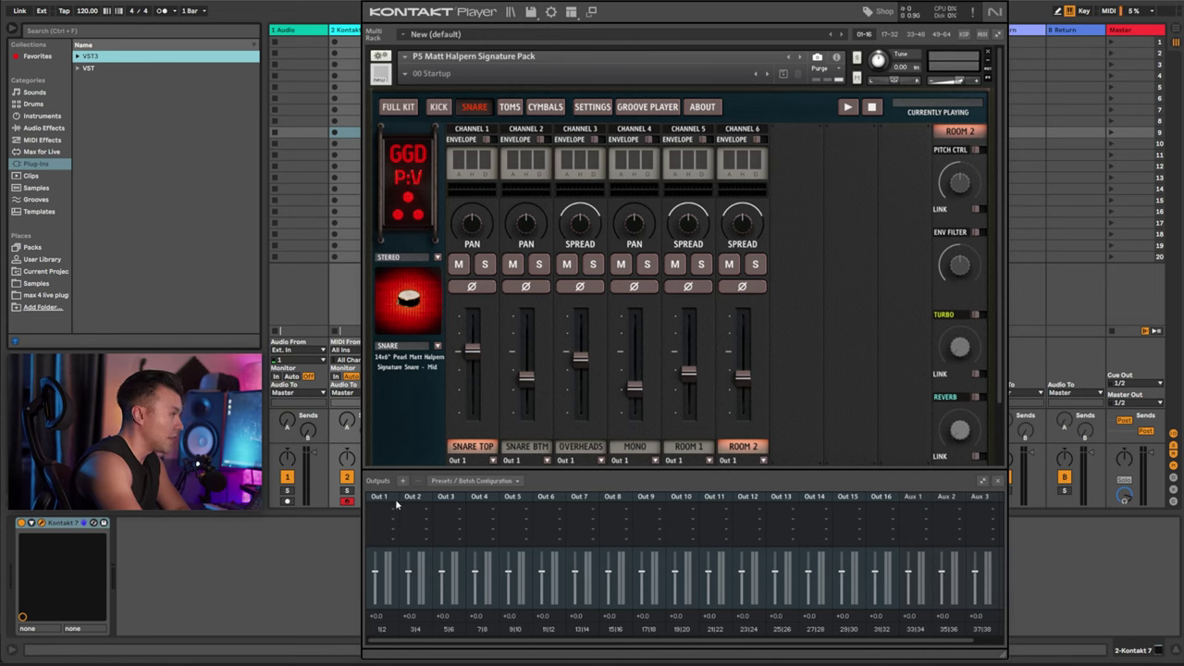
{"action": "left_click", "coordinate": [437, 257]}
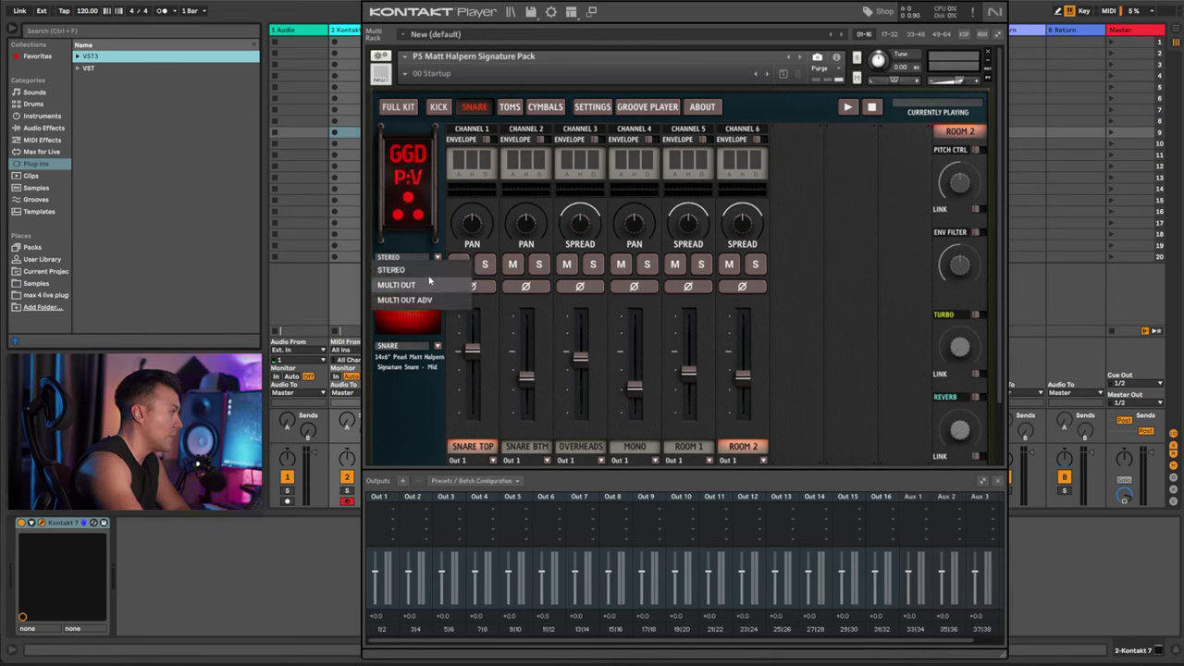
{"action": "left_click", "coordinate": [390, 269]}
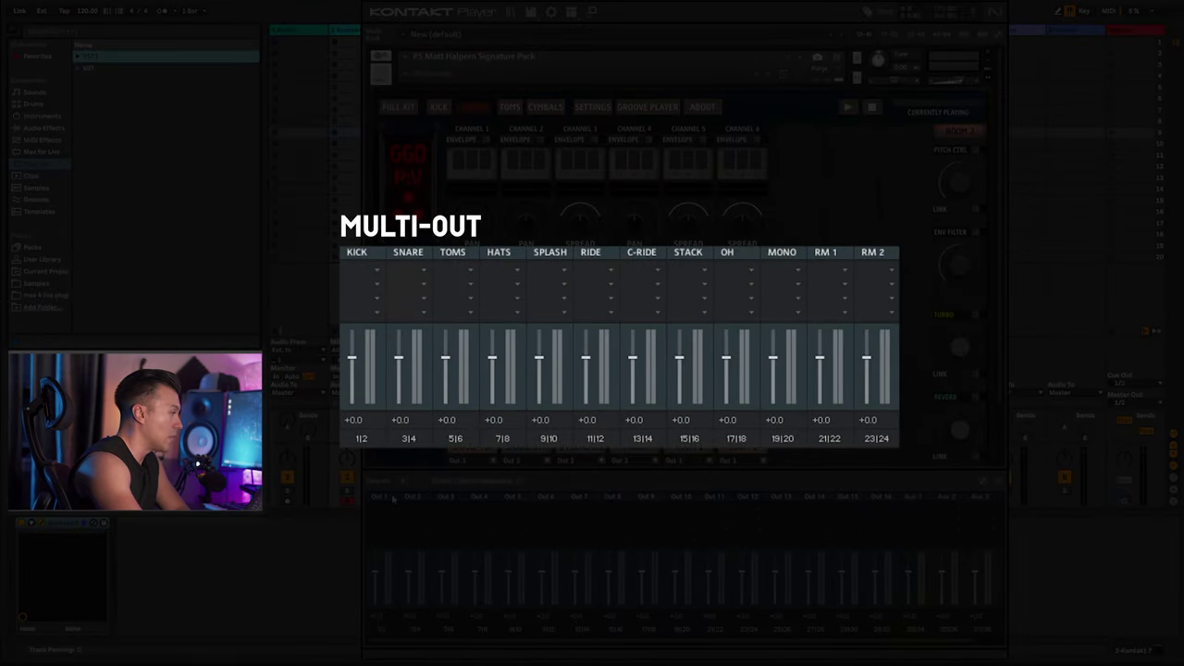
Rename the first five outputs, Out 1 to Out 5, as KICK, SNARE, TOMS, HATS and SPLASH.
{"action": "left_click", "coordinate": [381, 498]}
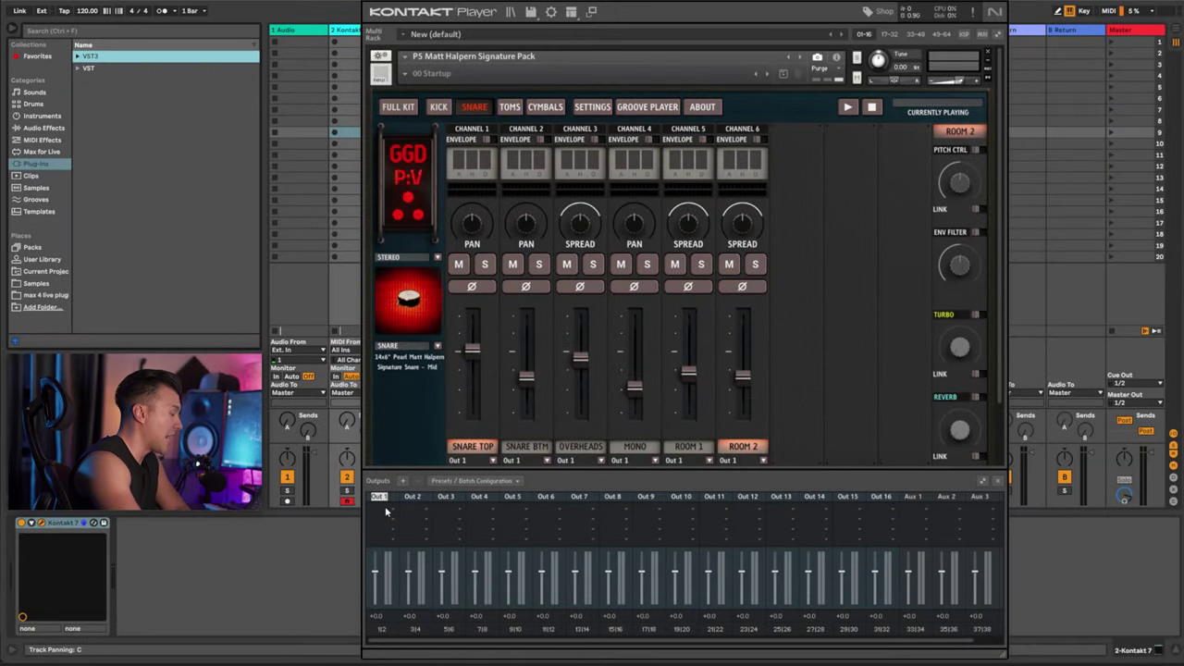
{"action": "type", "text": "KICK"}
{"action": "key", "text": "Tab"}
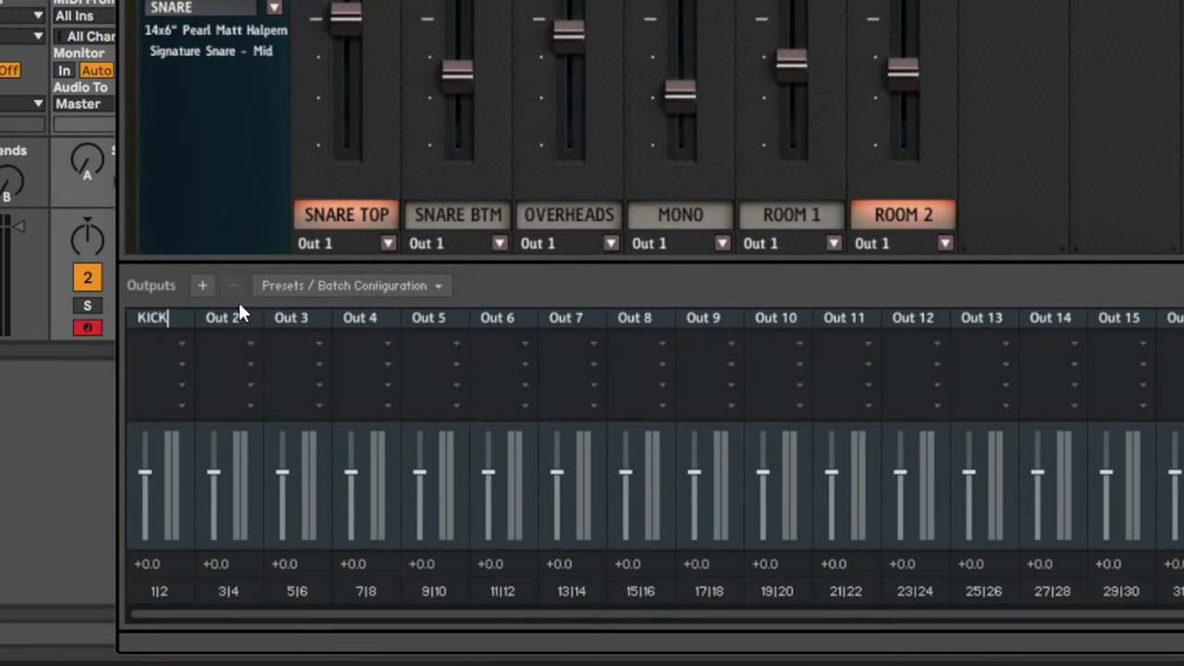
{"action": "type", "text": "SNARE"}
{"action": "key", "text": "Tab"}
{"action": "type", "text": "TOMS"}
{"action": "key", "text": "Tab"}
{"action": "type", "text": "HATS"}
{"action": "key", "text": "Tab"}
{"action": "type", "text": "SPLASH"}
{"action": "key", "text": "Tab"}
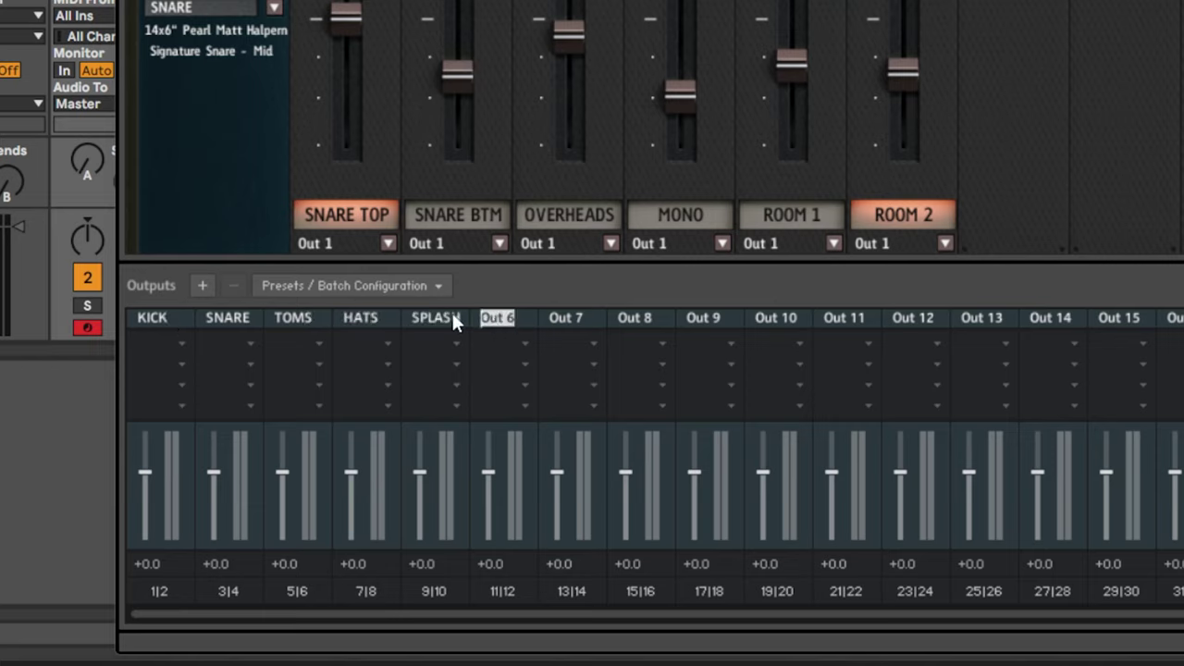
Rename Out 6 to Out 9 as RIDE, C_RIDE, STACK and OH.
{"action": "type", "text": "RIDE"}
{"action": "key", "text": "Tab"}
{"action": "type", "text": "C_RIDE"}
{"action": "key", "text": "Tab"}
{"action": "type", "text": "STACK"}
{"action": "key", "text": "Tab"}
{"action": "type", "text": "OH"}
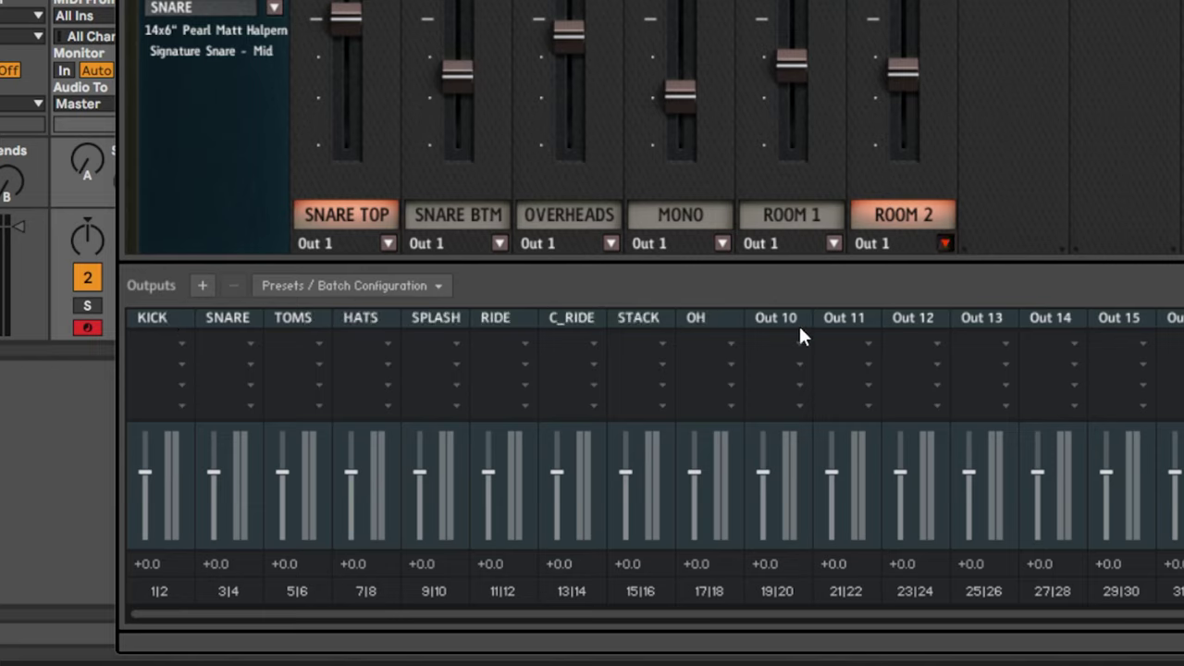
Rename Out 10 to Out 12 as MONO, RM 1 and RM 2.
{"action": "key", "text": "Tab"}
{"action": "type", "text": "MONO"}
{"action": "key", "text": "Tab"}
{"action": "type", "text": "RM 1"}
{"action": "key", "text": "Tab"}
{"action": "type", "text": "RM 2"}
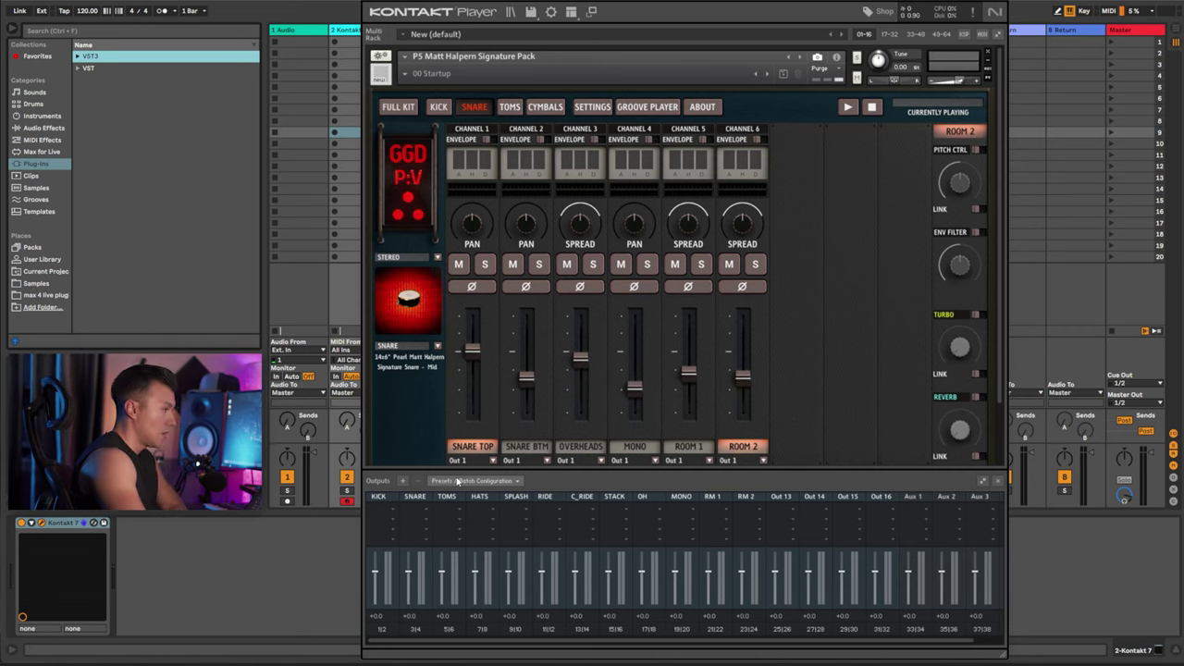
Save the current output section state as the default for all formats and check the instrument's output routing modes.
{"action": "left_click", "coordinate": [457, 480]}
{"action": "mouse_move", "coordinate": [463, 497]}
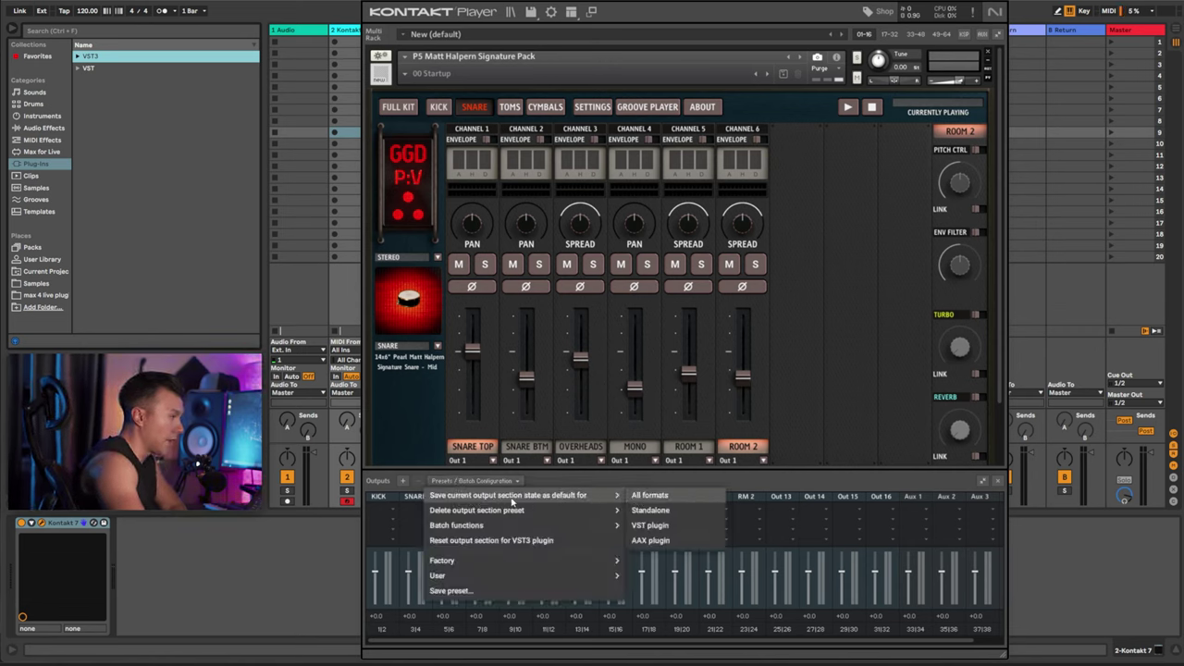
{"action": "left_click", "coordinate": [653, 496]}
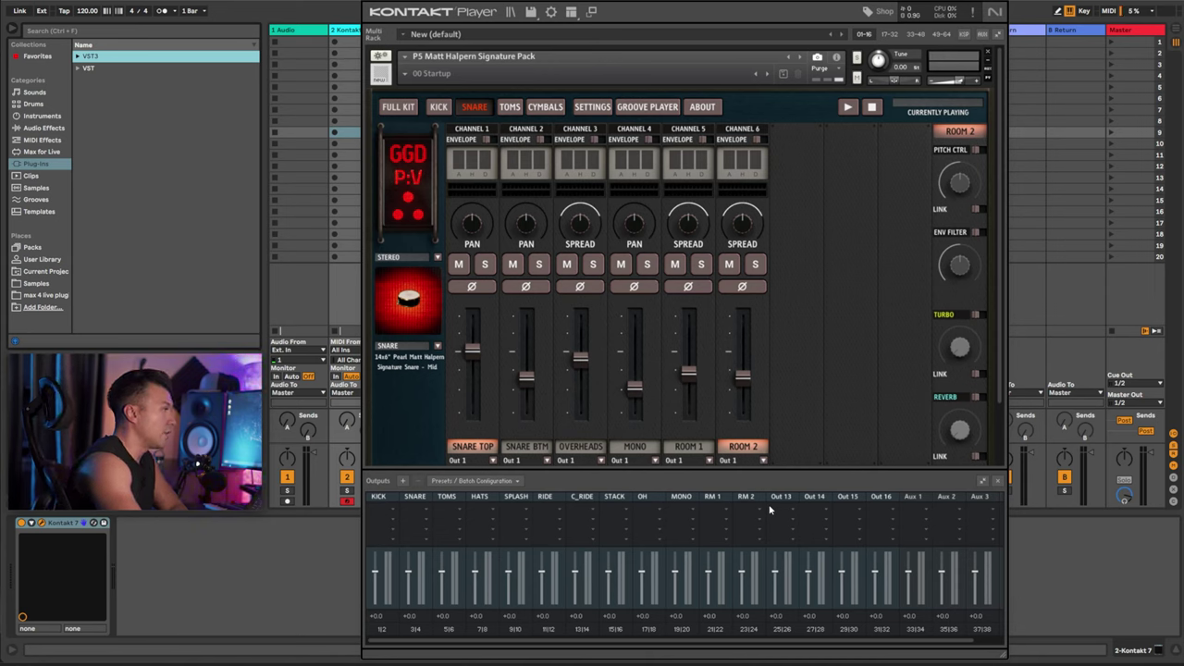
{"action": "left_click", "coordinate": [438, 257]}
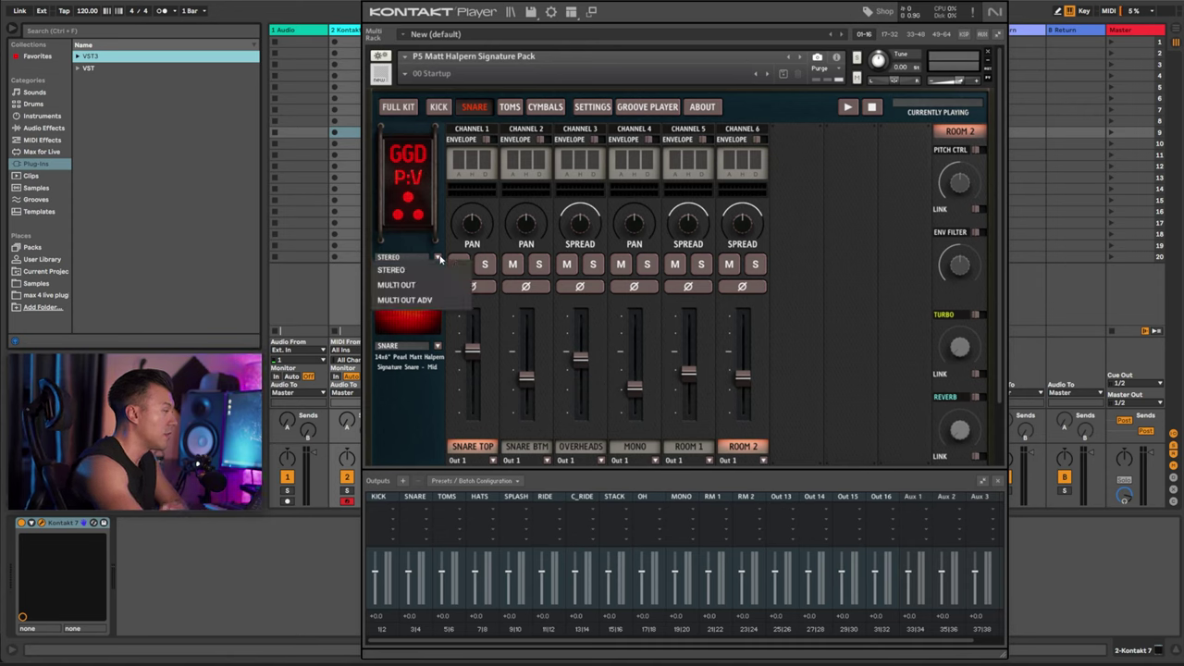
{"action": "left_click", "coordinate": [451, 278]}
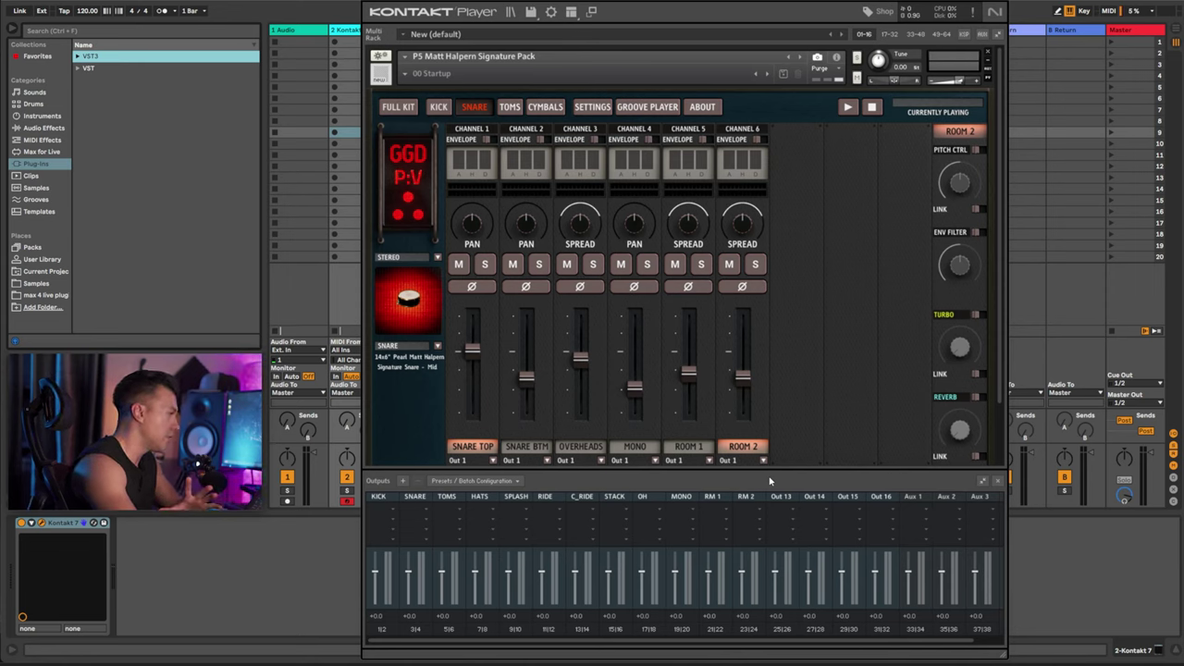
Save the named outputs as an output section preset under the existing file name GGD_PV_MULTIOUT_OUTPUTS.cfg.
{"action": "left_click", "coordinate": [503, 482]}
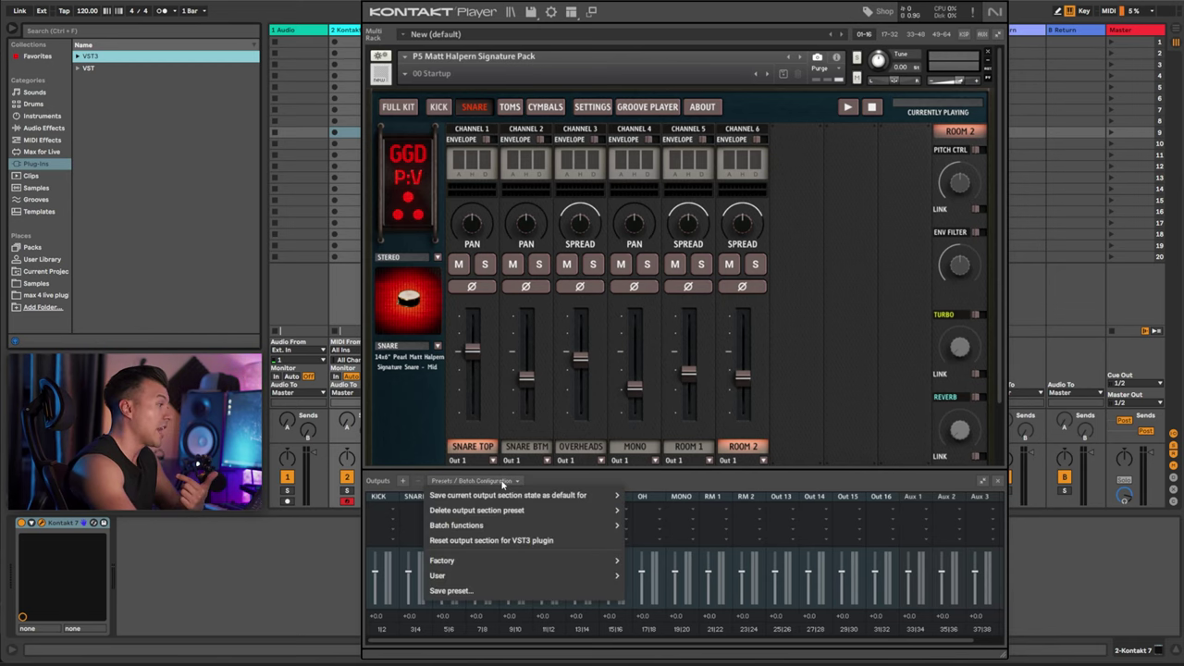
{"action": "left_click", "coordinate": [453, 591]}
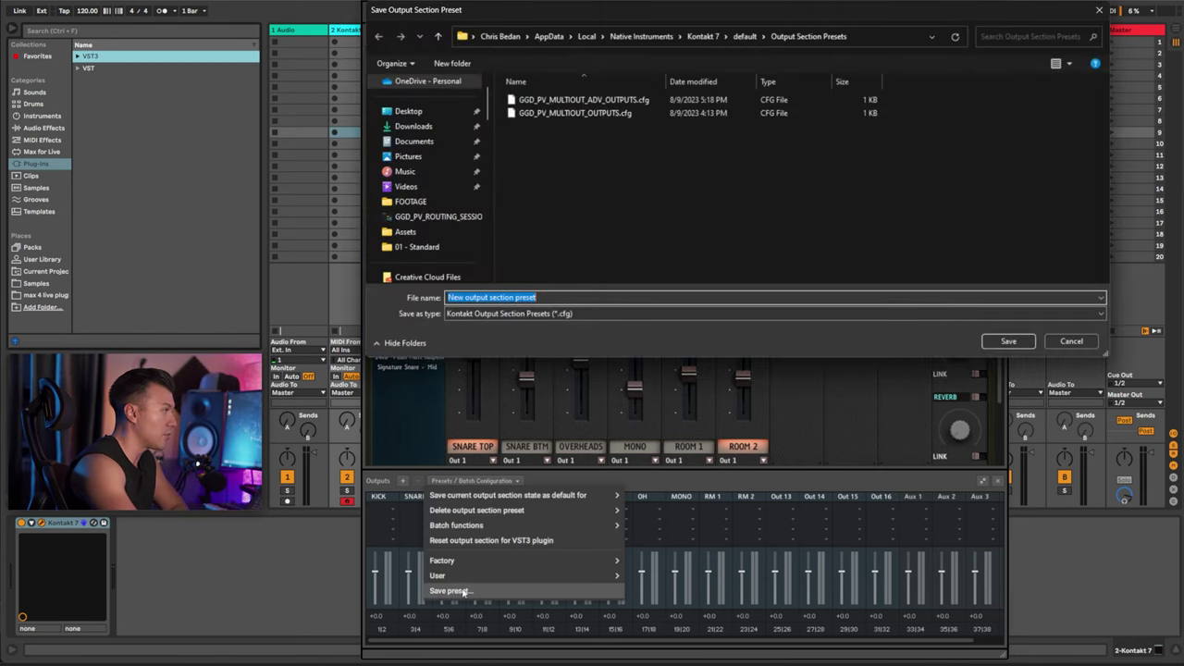
{"action": "double_click", "coordinate": [575, 113]}
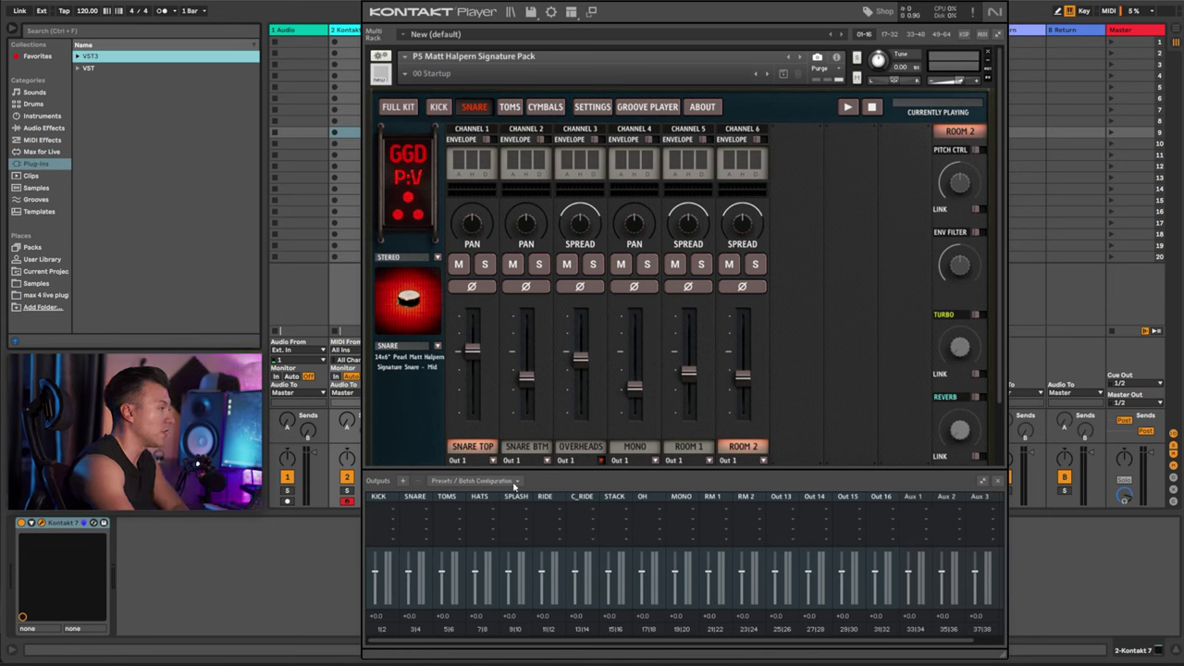
Load the user output section preset GGD_PV_MULTIOUT_OUTPUTS.
{"action": "left_click", "coordinate": [511, 481]}
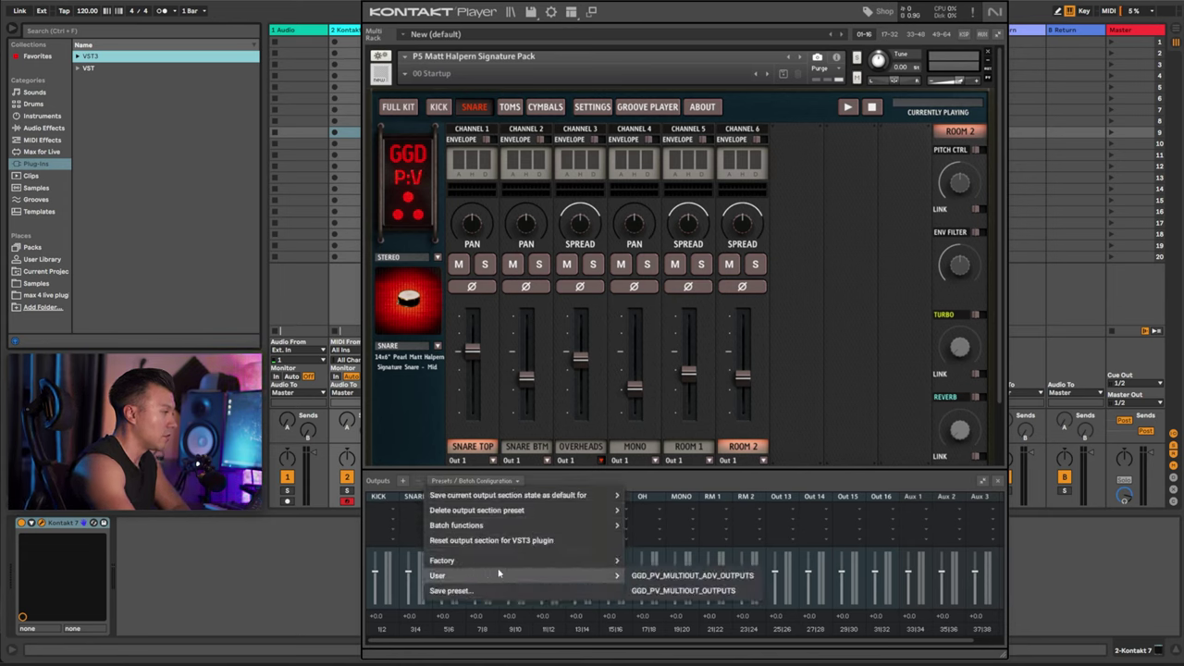
{"action": "mouse_move", "coordinate": [576, 567]}
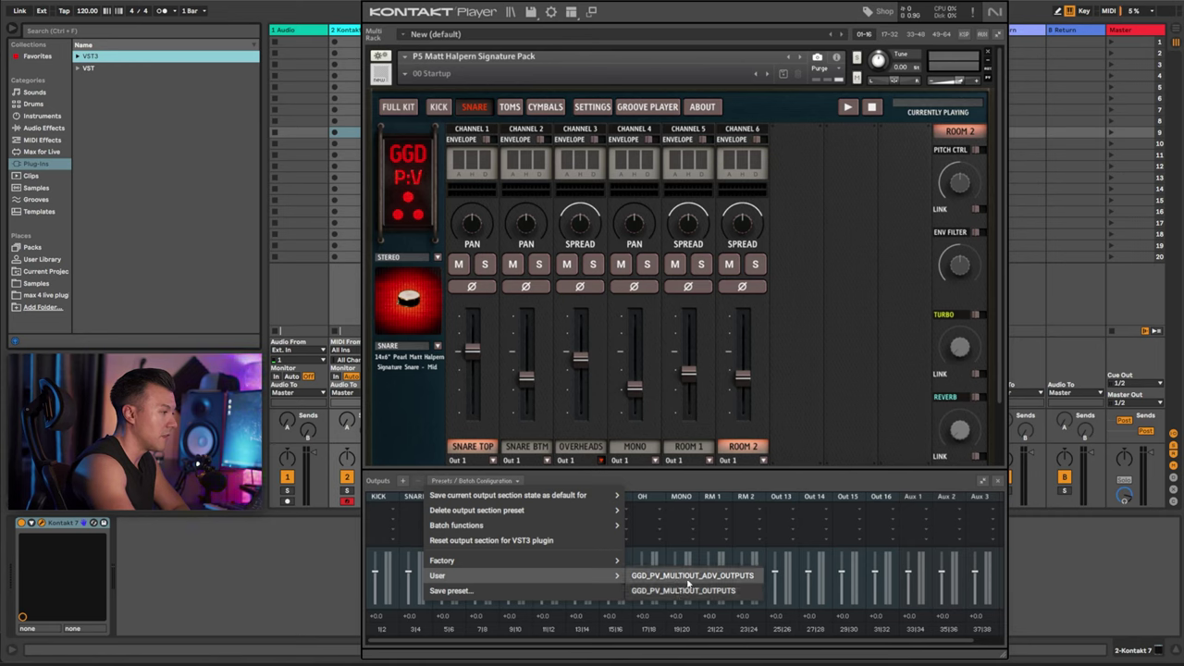
{"action": "left_click", "coordinate": [687, 589]}
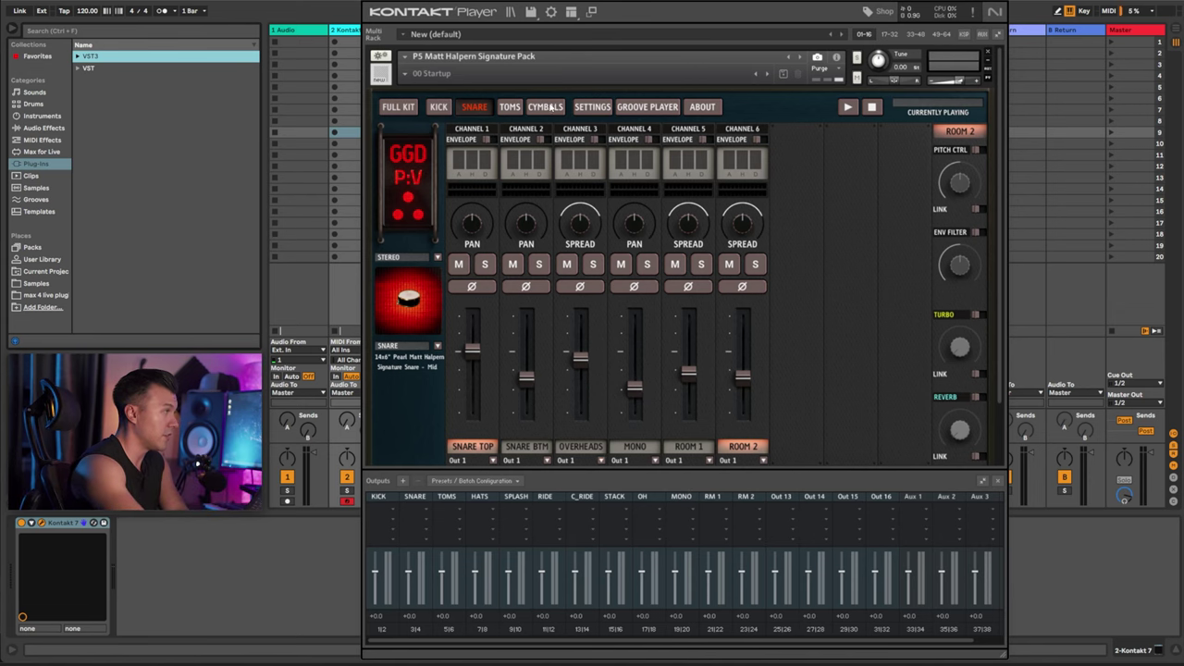
Compare the cymbal, snare, tom and kick mixer channels with the named outputs and check the output routing mode.
{"action": "left_click", "coordinate": [546, 108]}
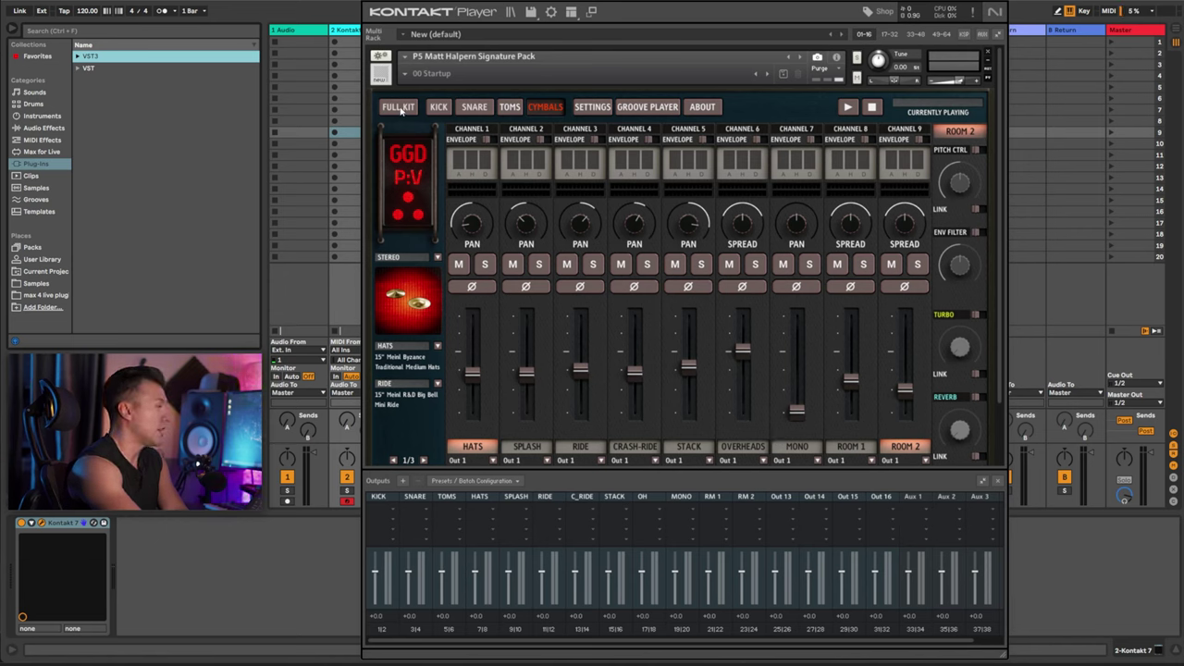
{"action": "left_click", "coordinate": [473, 107]}
{"action": "left_click", "coordinate": [509, 108]}
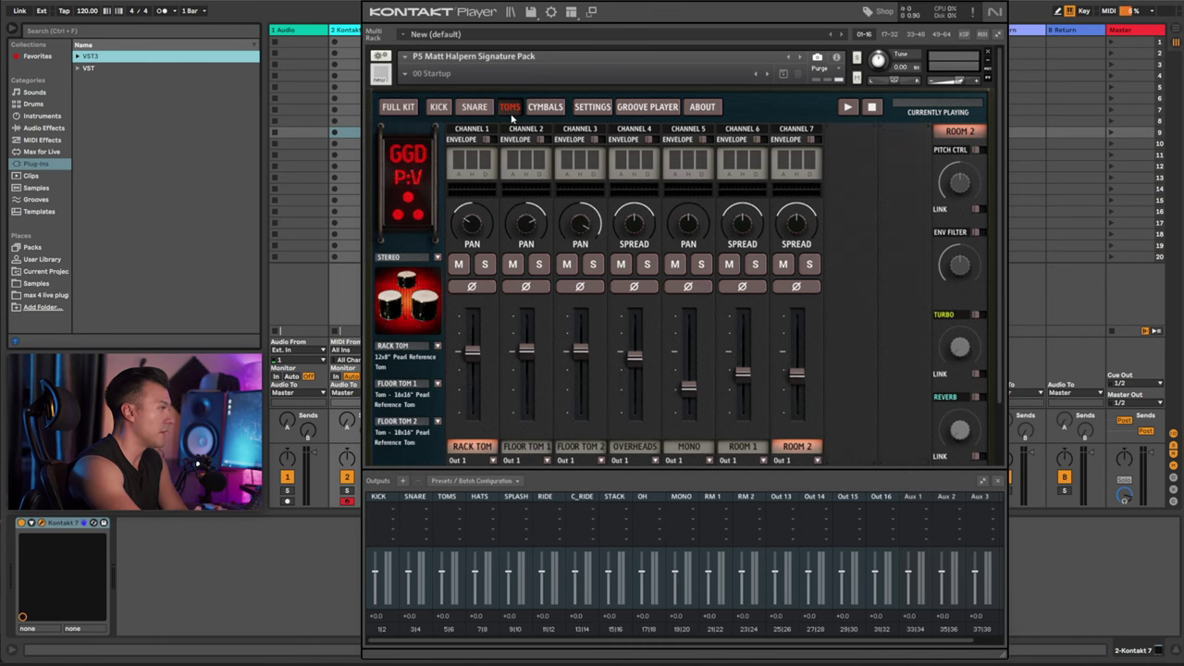
{"action": "left_click", "coordinate": [411, 108]}
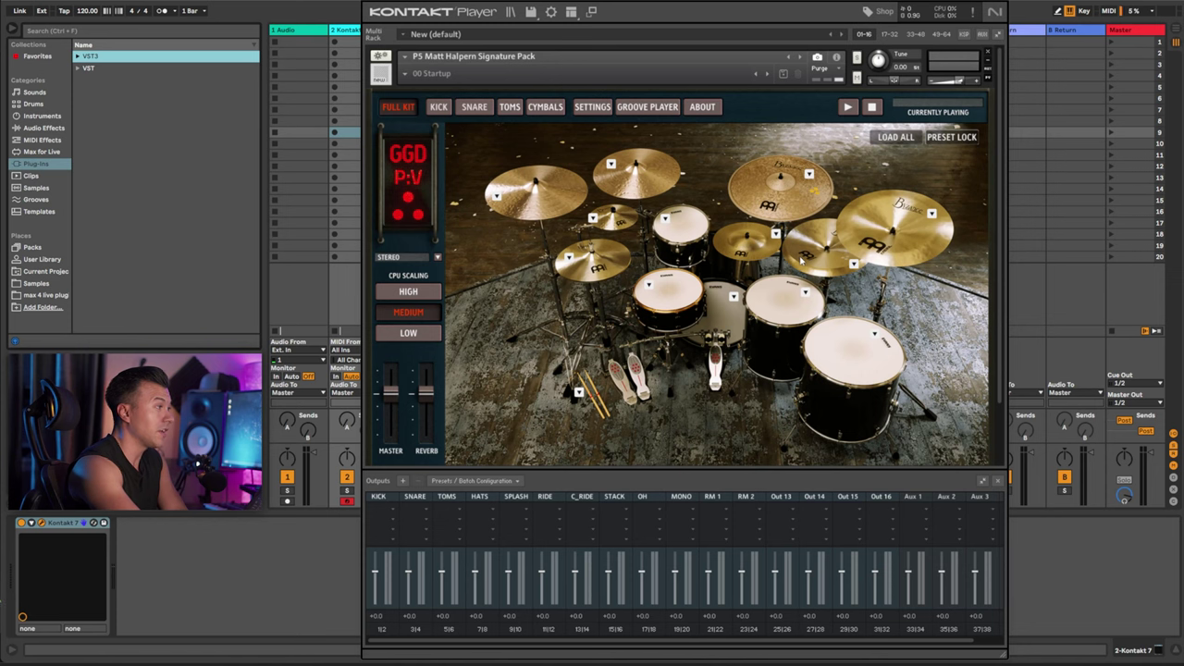
{"action": "scroll", "coordinate": [566, 375], "scroll_direction": "down", "scroll_amount": 3}
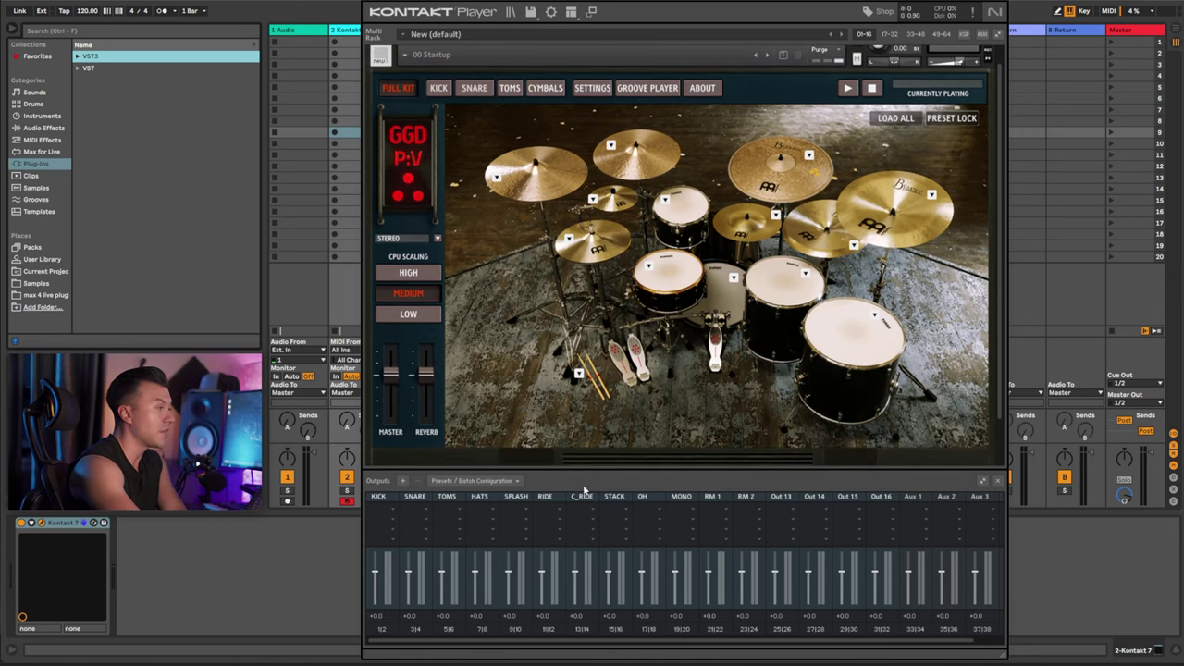
{"action": "left_click", "coordinate": [437, 88]}
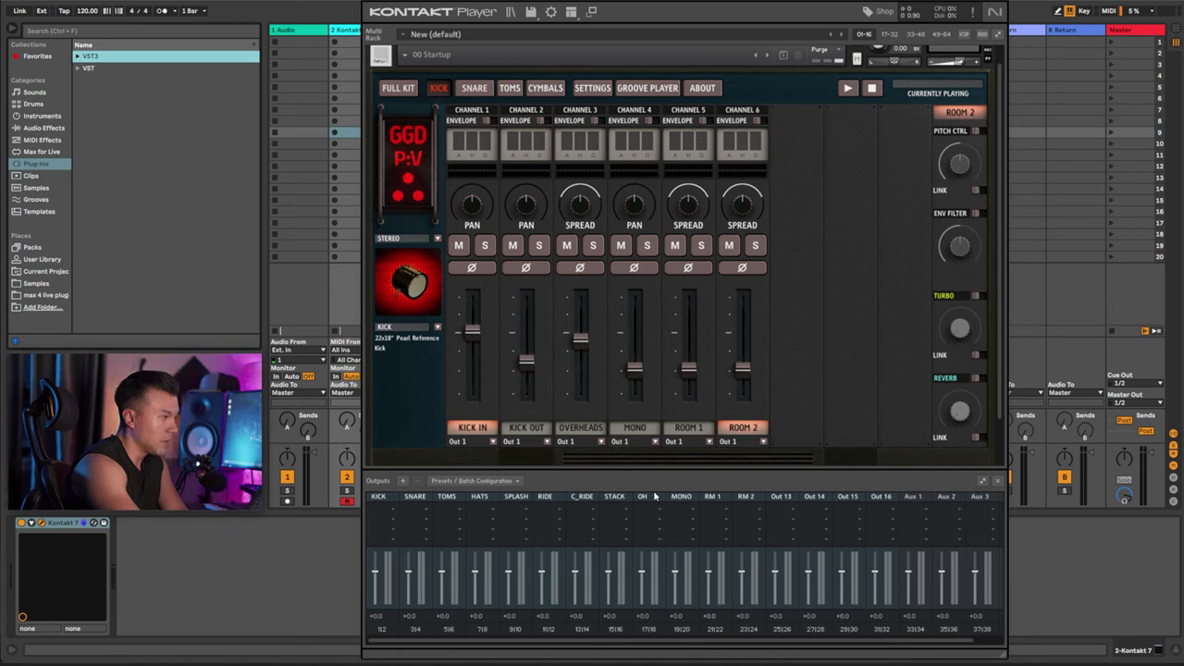
{"action": "left_click", "coordinate": [412, 239]}
{"action": "left_click", "coordinate": [412, 397]}
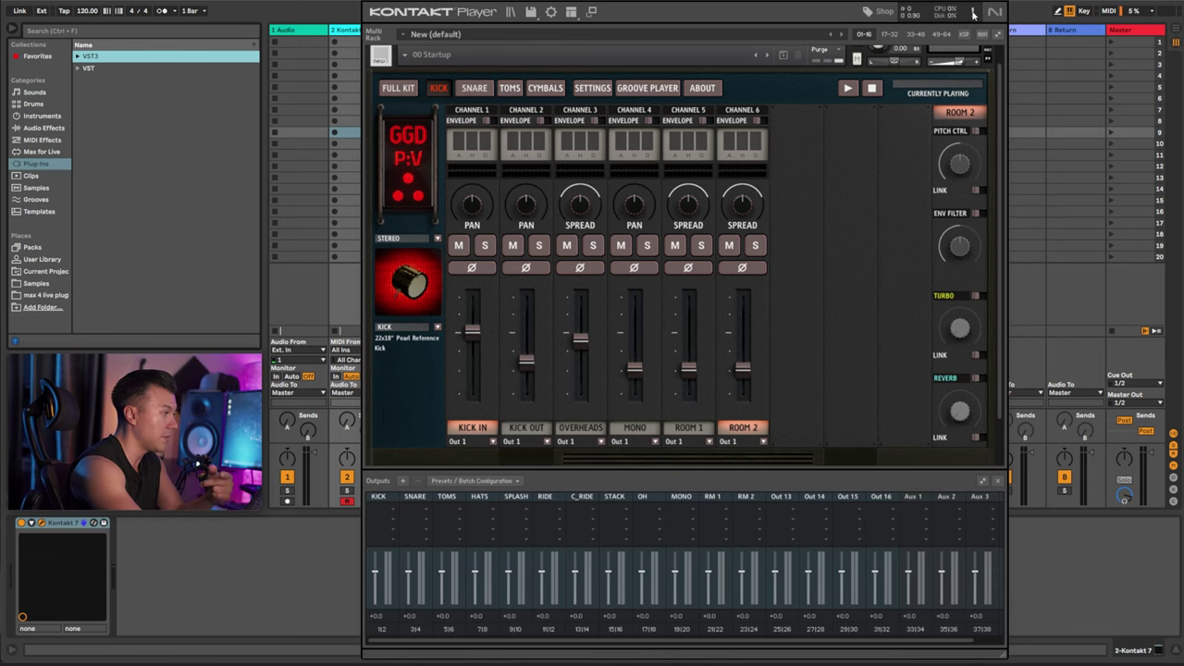
Select the Kick In channel and set the instrument's output routing mode to MULTI OUT.
{"action": "left_click", "coordinate": [471, 427]}
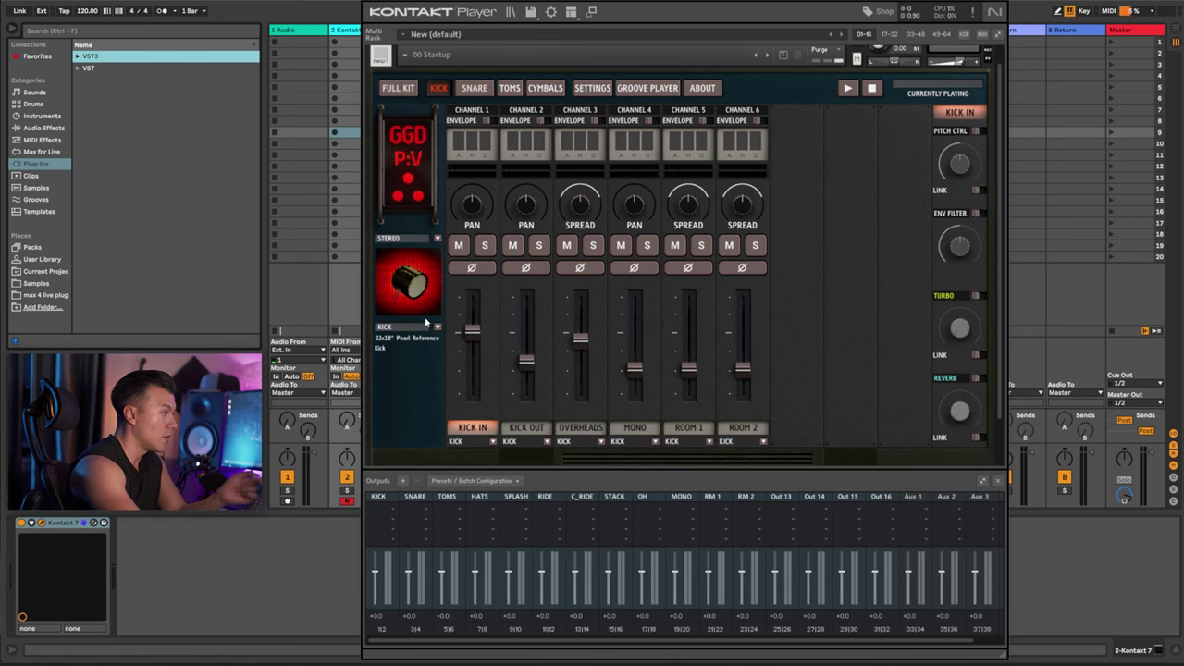
{"action": "left_click", "coordinate": [435, 239]}
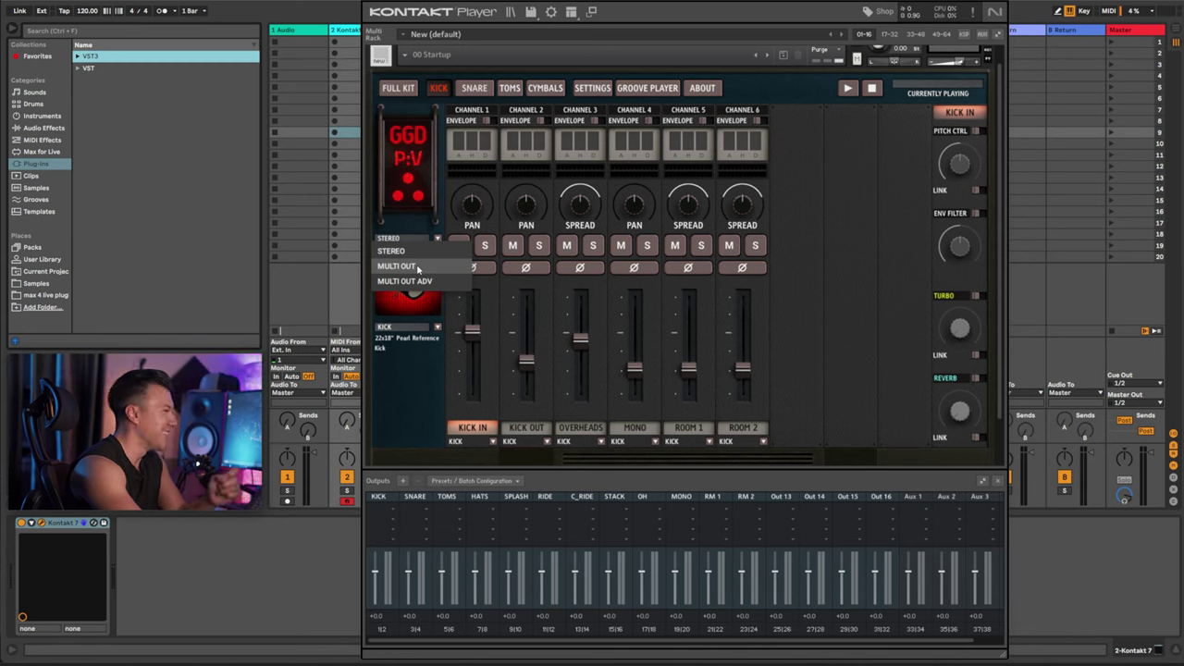
{"action": "left_click", "coordinate": [398, 265]}
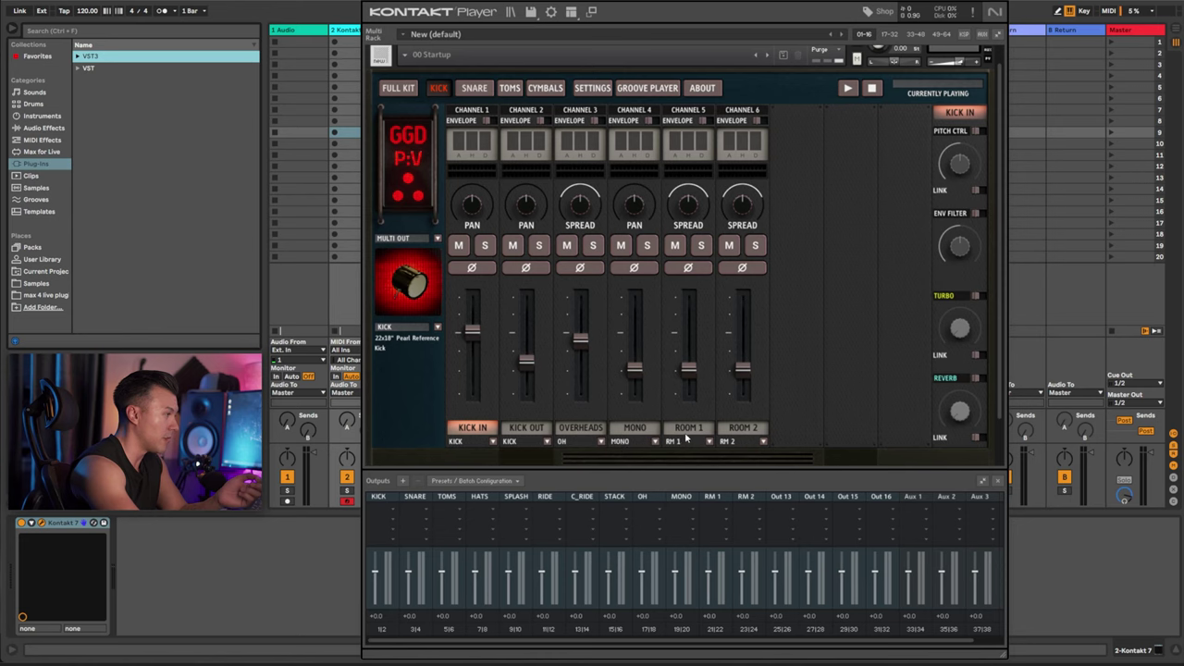
Review the output assignments of the snare, tom, cymbal and kick mixer channels.
{"action": "left_click", "coordinate": [476, 89]}
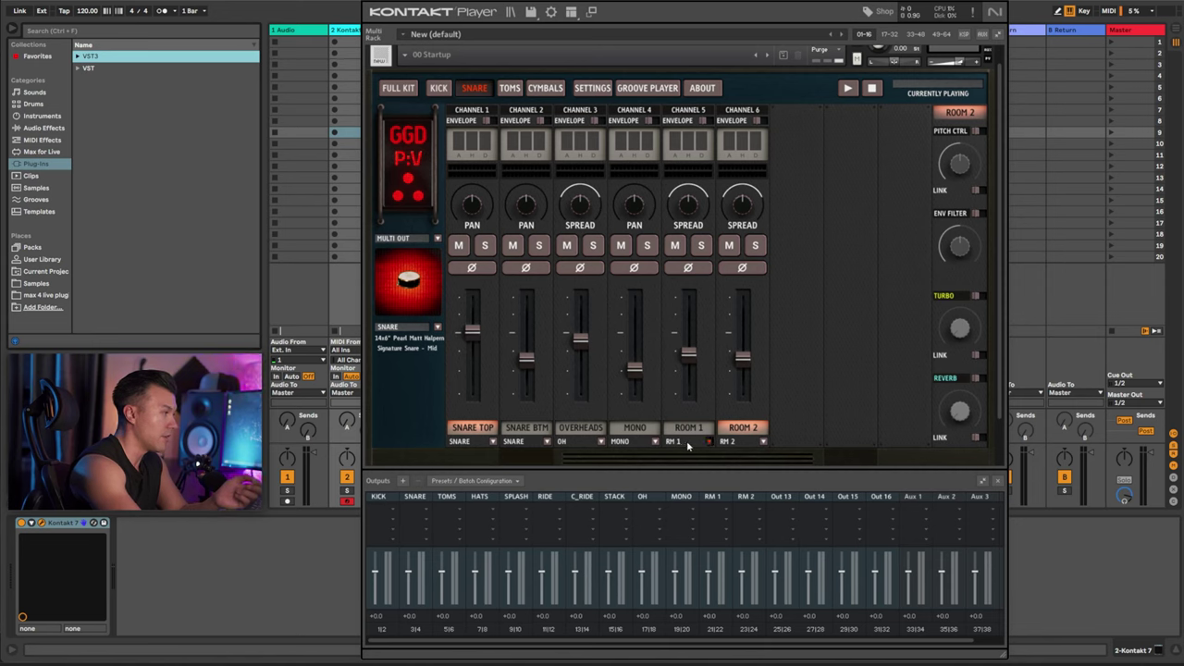
{"action": "left_click", "coordinate": [514, 91]}
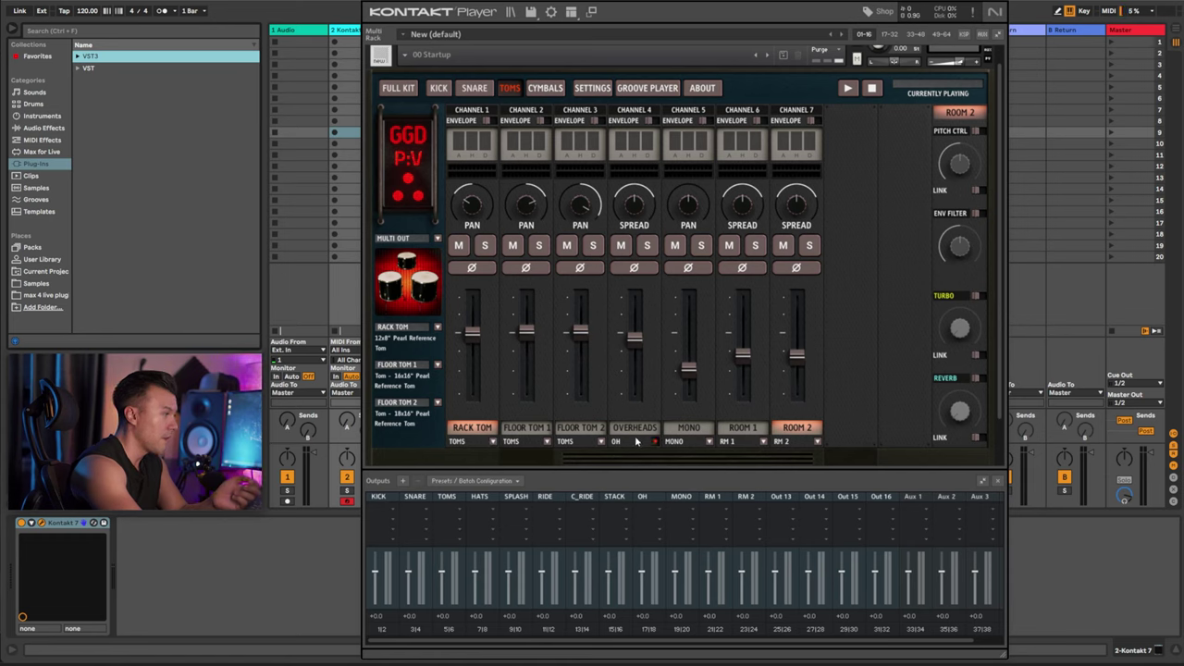
{"action": "left_click", "coordinate": [540, 88]}
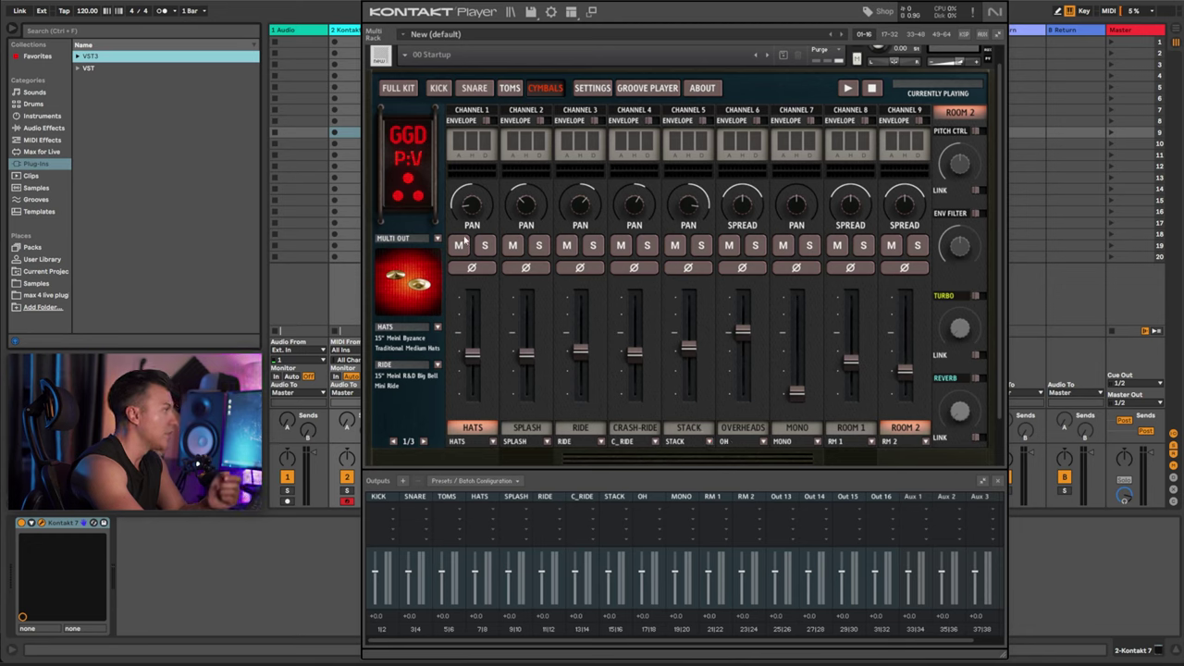
{"action": "left_click", "coordinate": [483, 89]}
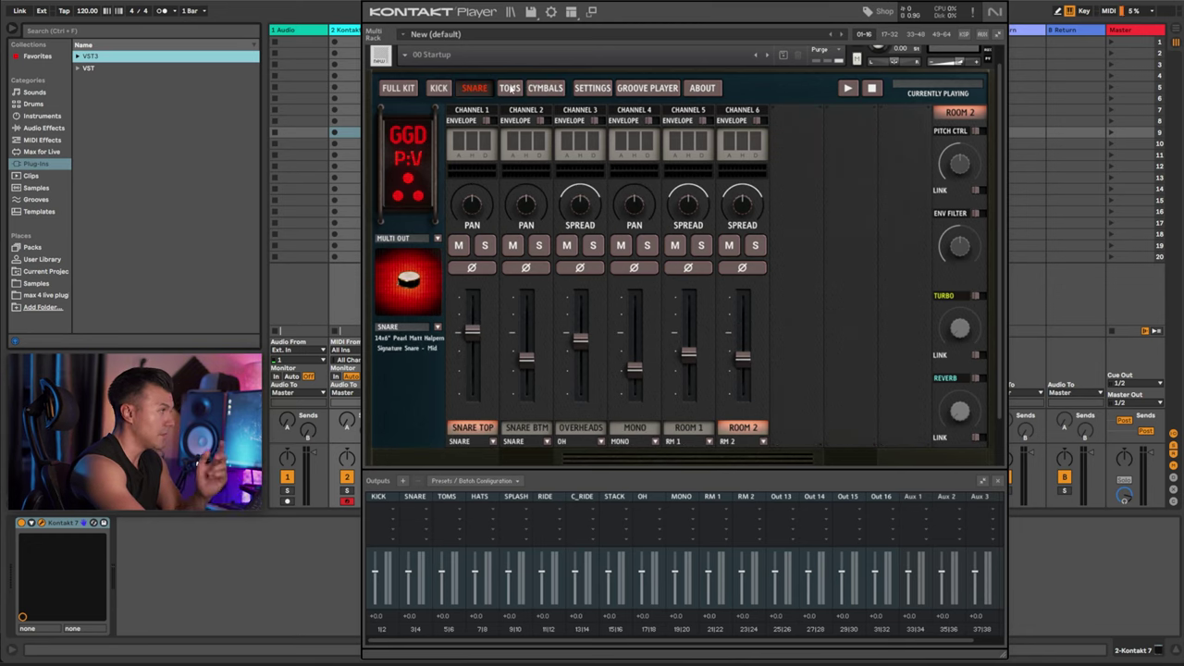
{"action": "left_click", "coordinate": [509, 89]}
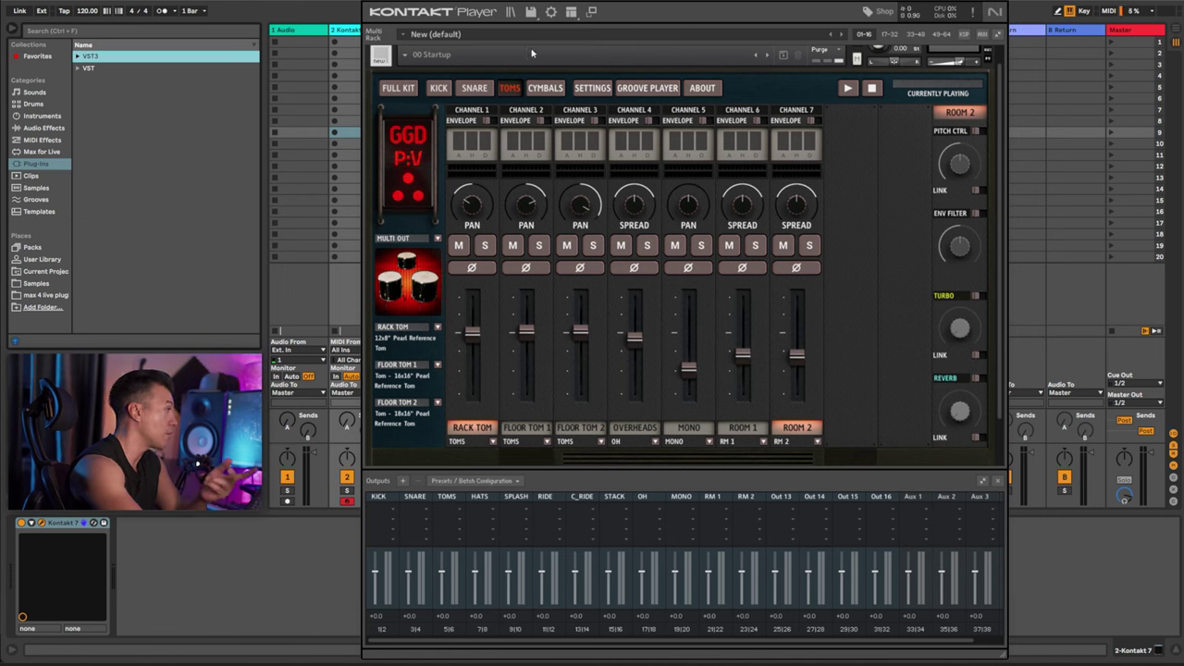
{"action": "left_click", "coordinate": [539, 90]}
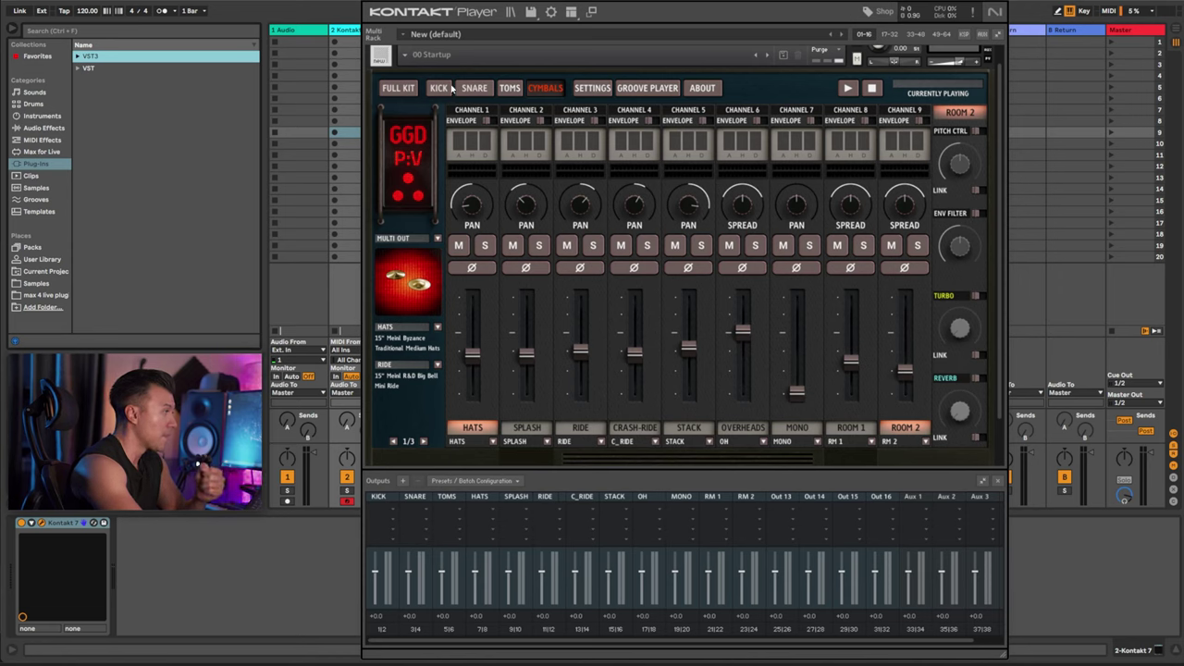
{"action": "left_click", "coordinate": [468, 88]}
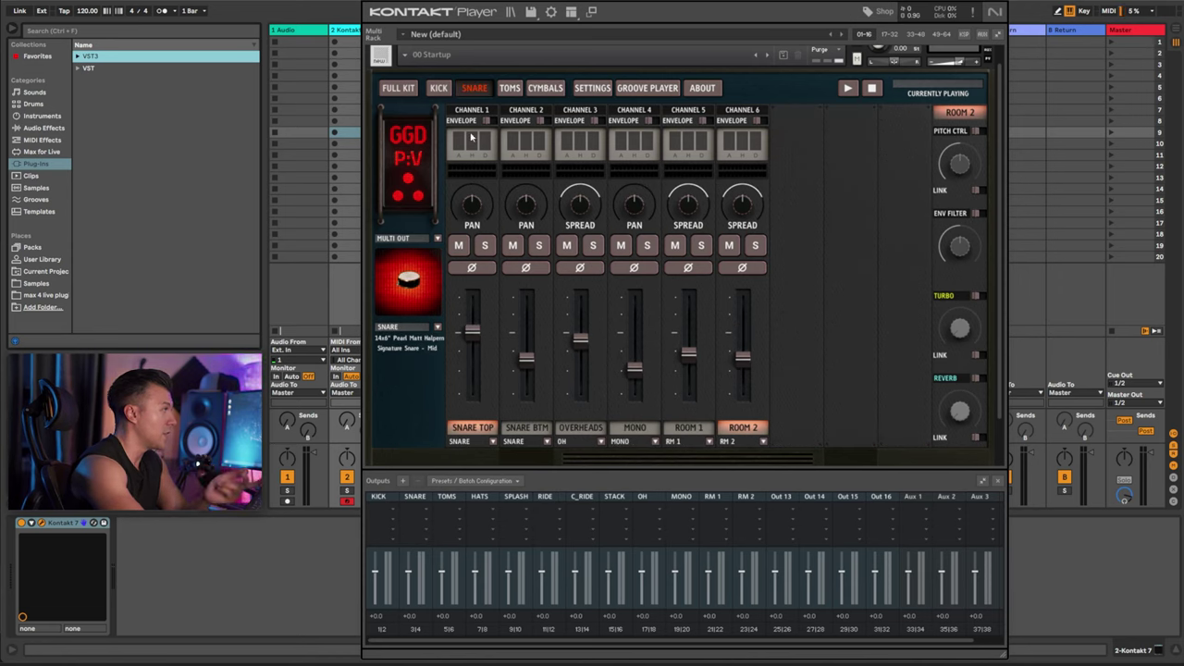
{"action": "left_click", "coordinate": [439, 88]}
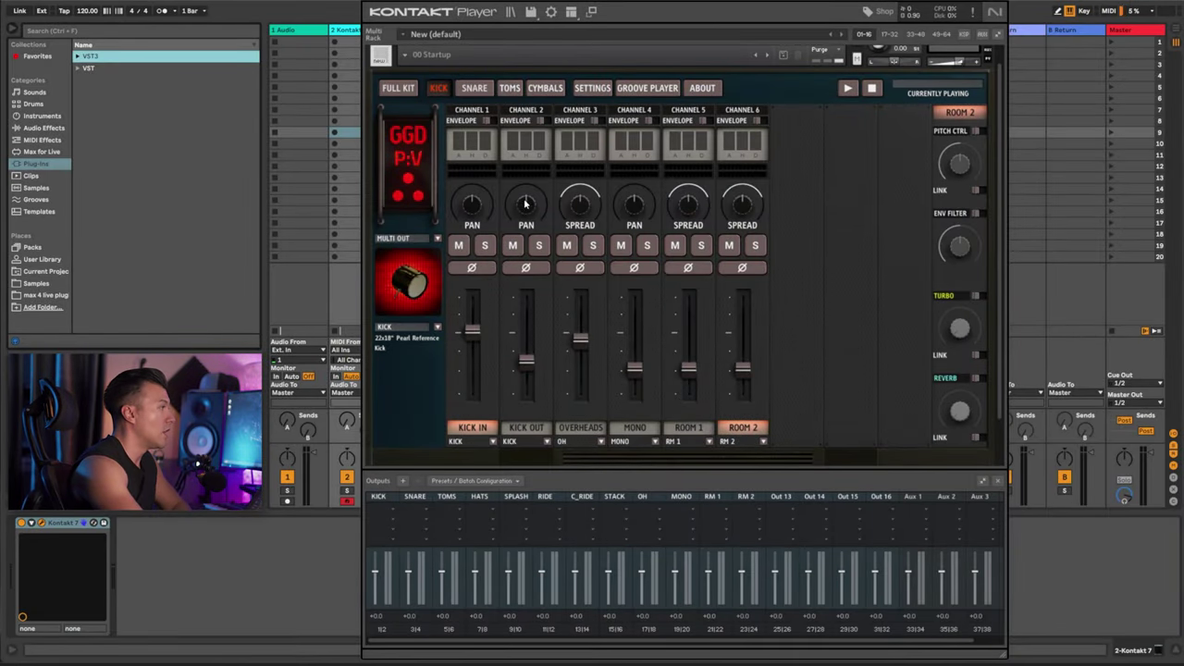
Save the current output section state as the default.
{"action": "left_click", "coordinate": [472, 481]}
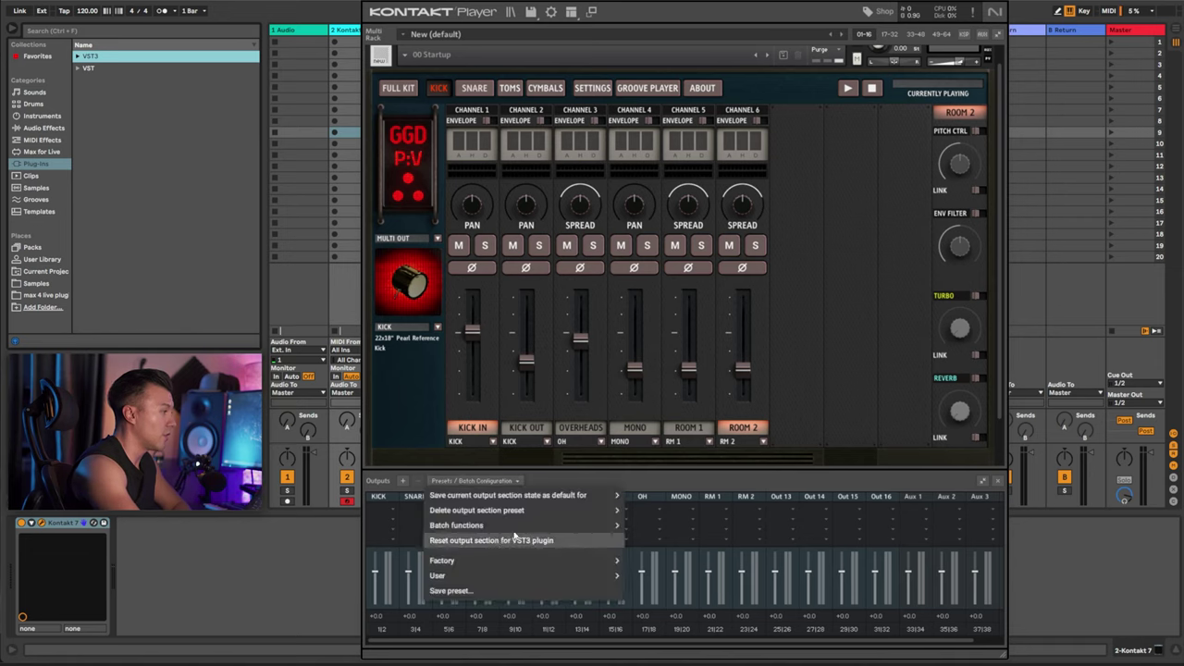
{"action": "mouse_move", "coordinate": [503, 496]}
{"action": "left_click", "coordinate": [651, 500]}
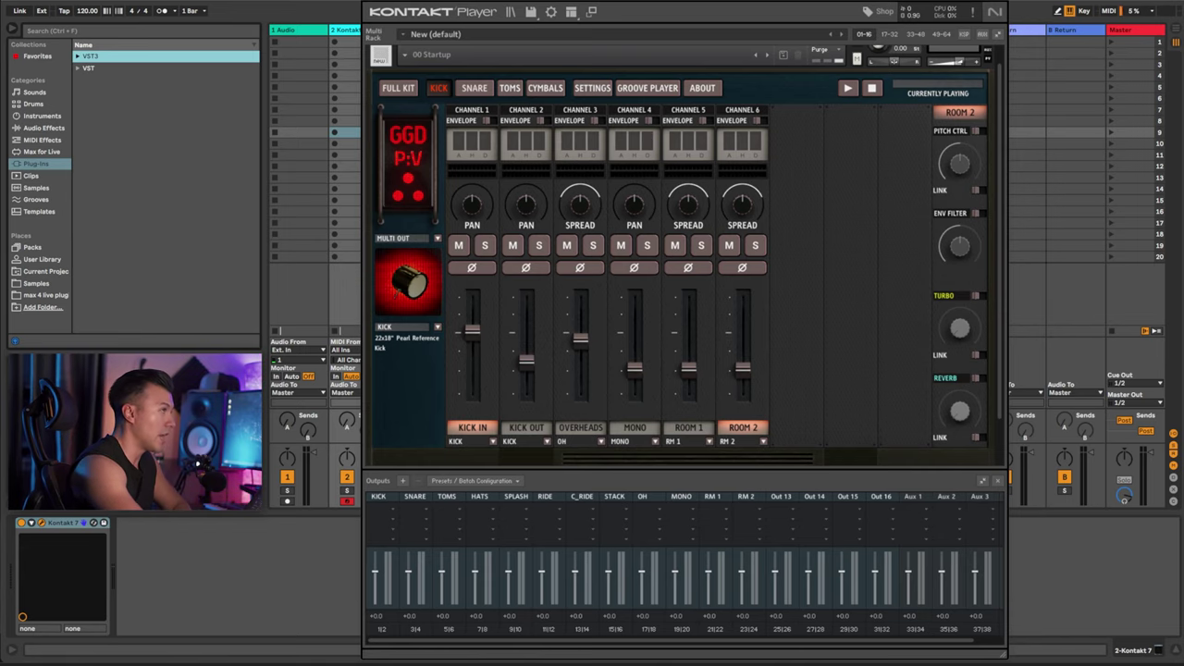
Hide the plug-in window and rename the Kontakt 7 track to KICK (MIDI).
{"action": "key", "text": "super+alt+p"}
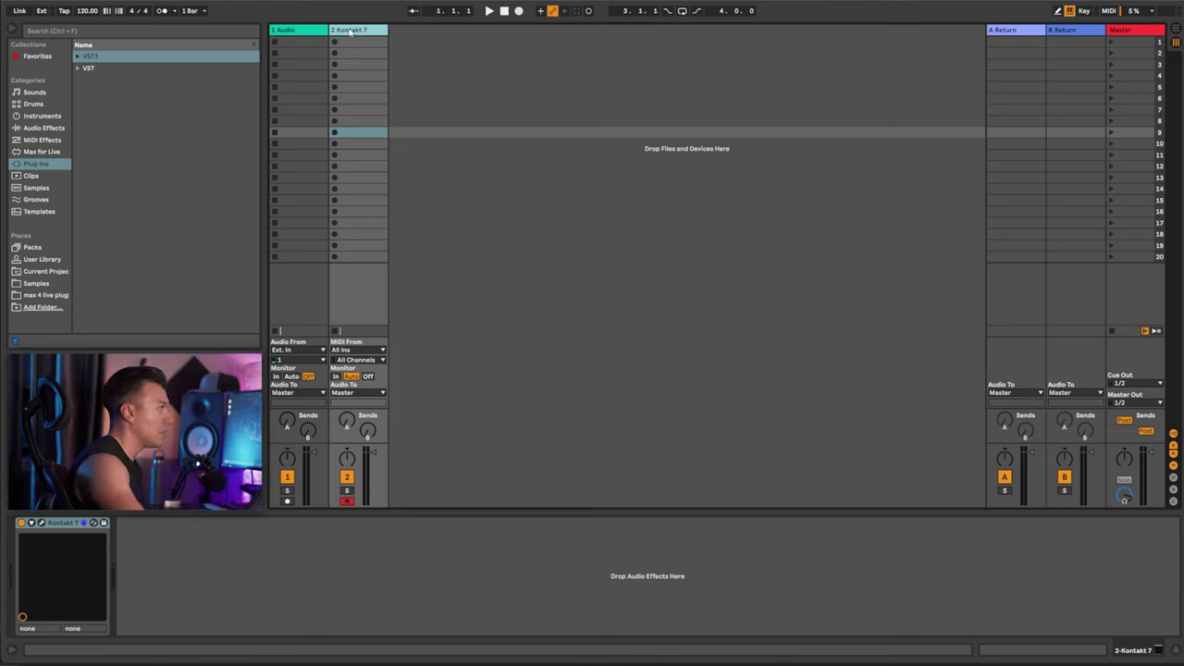
{"action": "key", "text": "super+r"}
{"action": "type", "text": "K"}
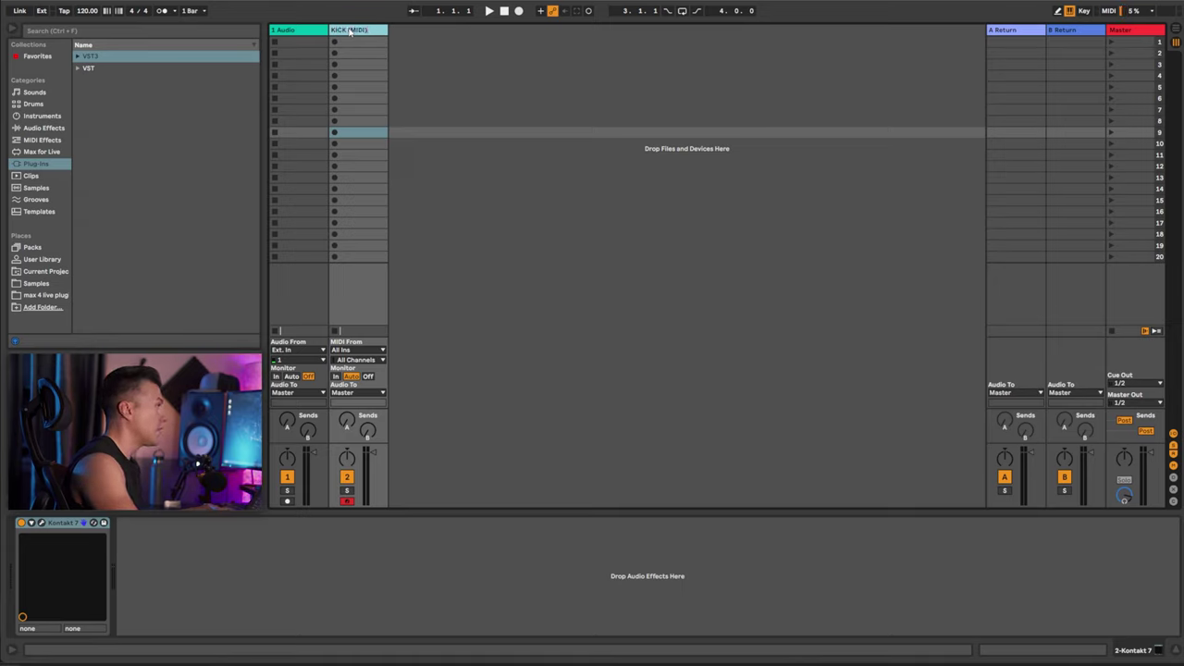
{"action": "left_click", "coordinate": [488, 65]}
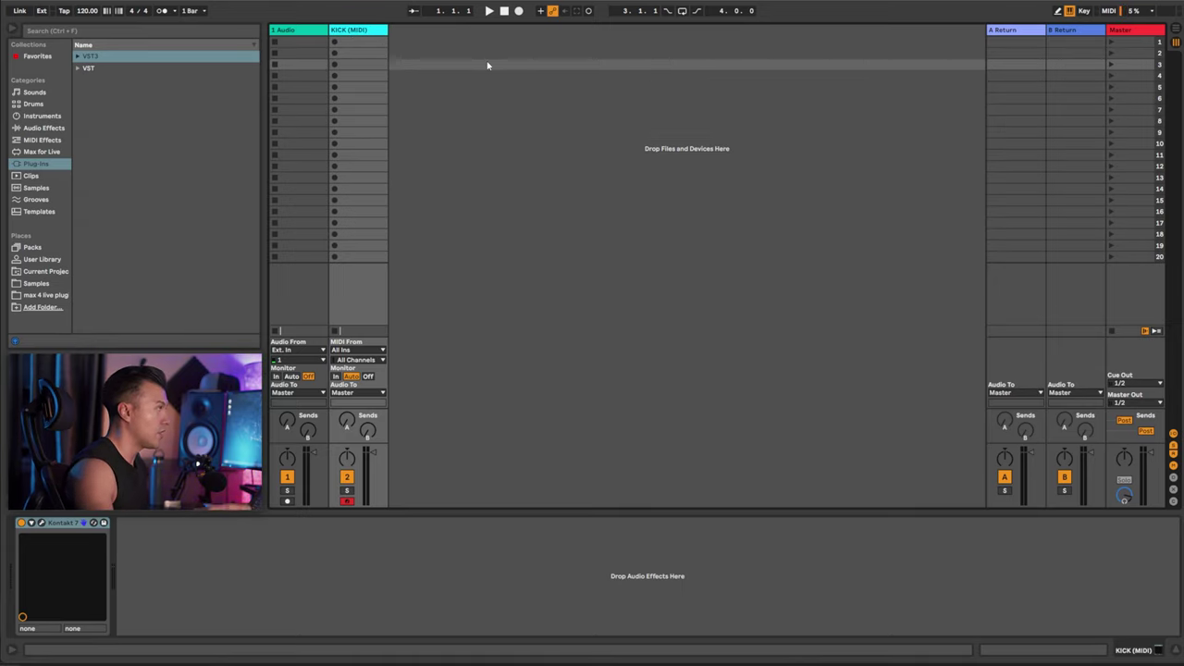
{"action": "double_click", "coordinate": [363, 42]}
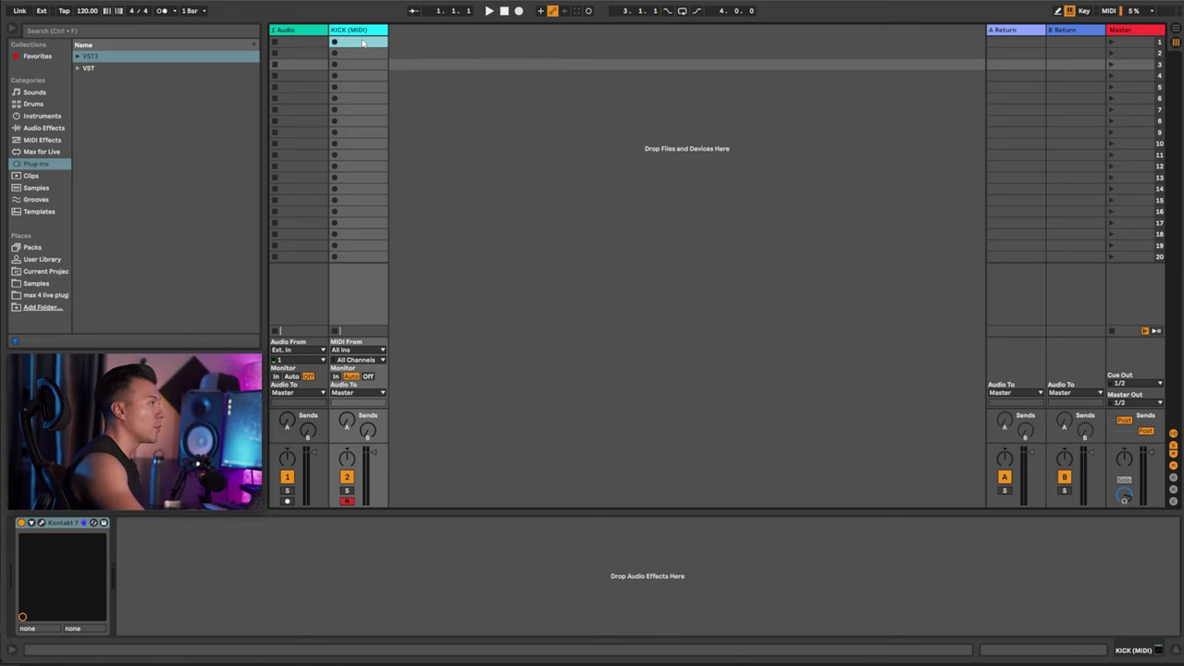
{"action": "left_click_drag", "start_coordinate": [409, 512], "coordinate": [409, 356]}
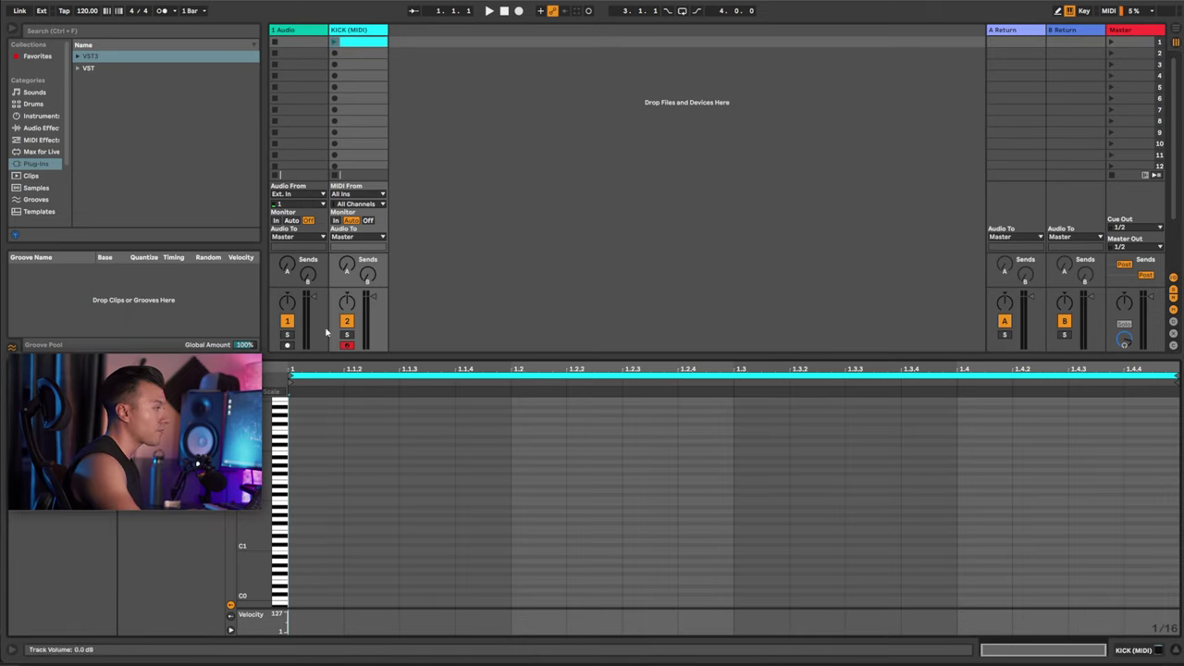
{"action": "key", "text": "Delete"}
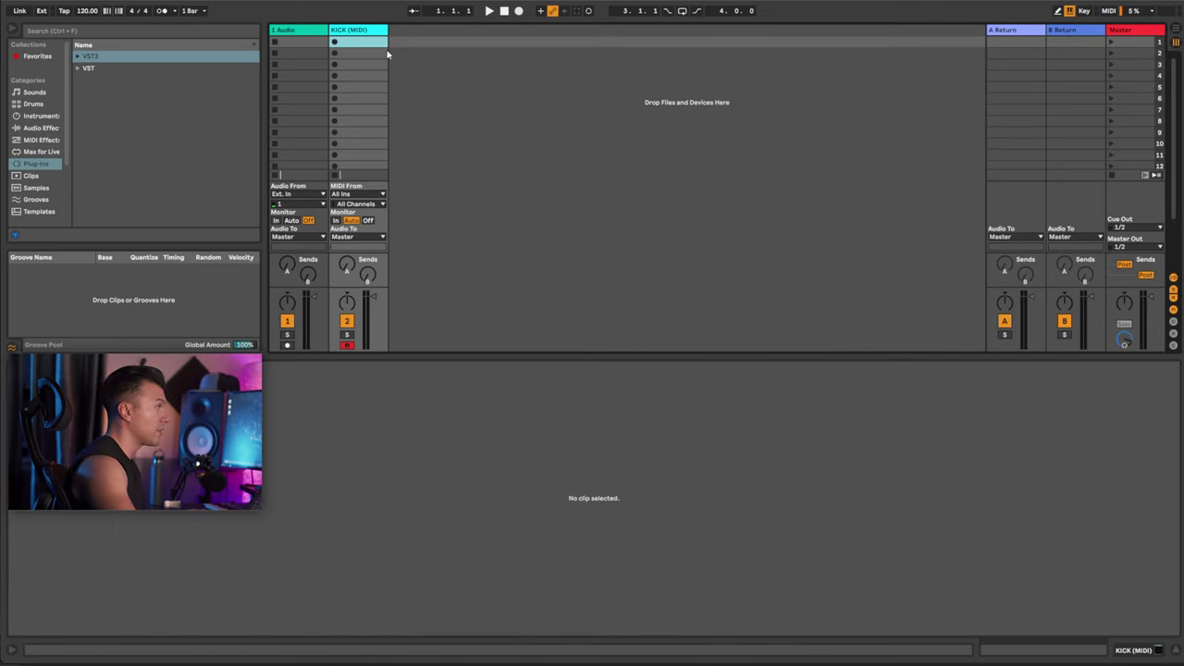
Insert eleven audio tracks after the KICK (MIDI) track and shrink the clip detail area to enlarge the session mixer.
{"action": "left_click", "coordinate": [423, 42]}
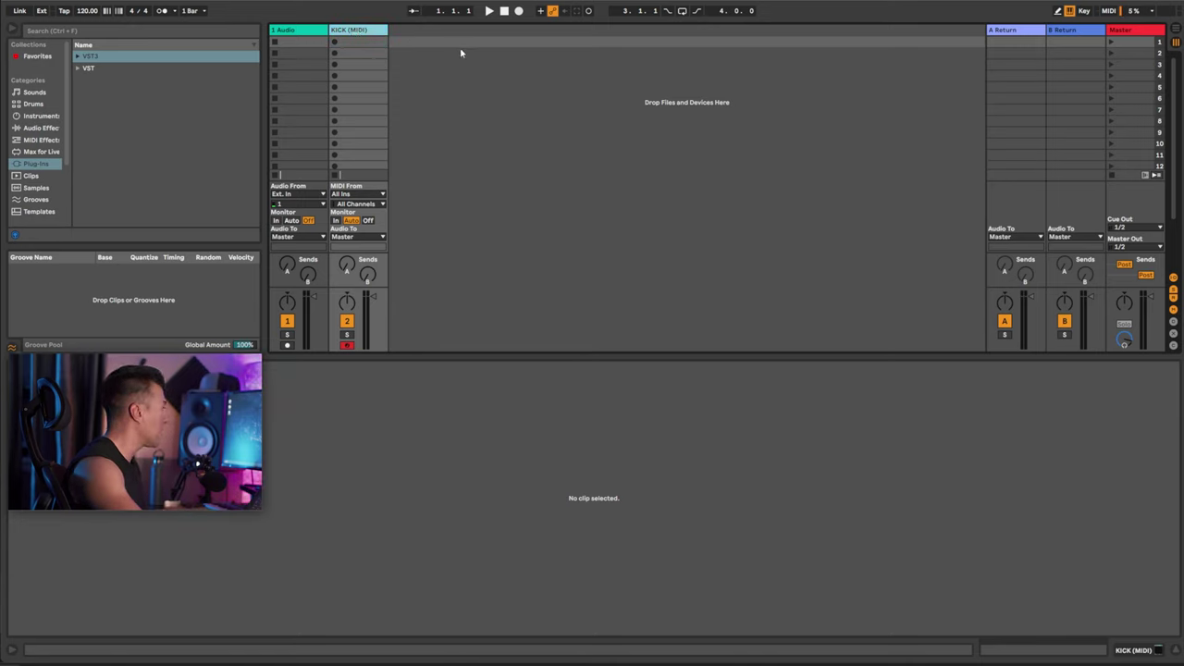
{"action": "key", "text": "ctrl+t"}
{"action": "key", "text": "ctrl+t"}
{"action": "key", "text": "ctrl+t"}
{"action": "key", "text": "ctrl+t"}
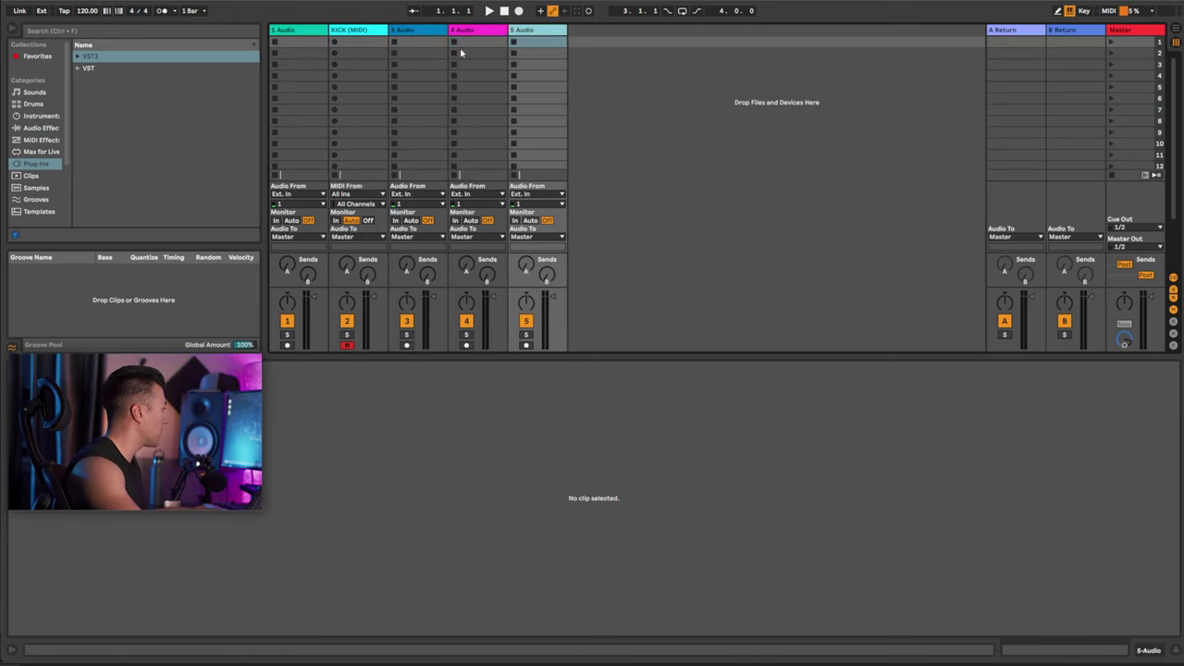
{"action": "key", "text": "ctrl+t"}
{"action": "key", "text": "ctrl+t"}
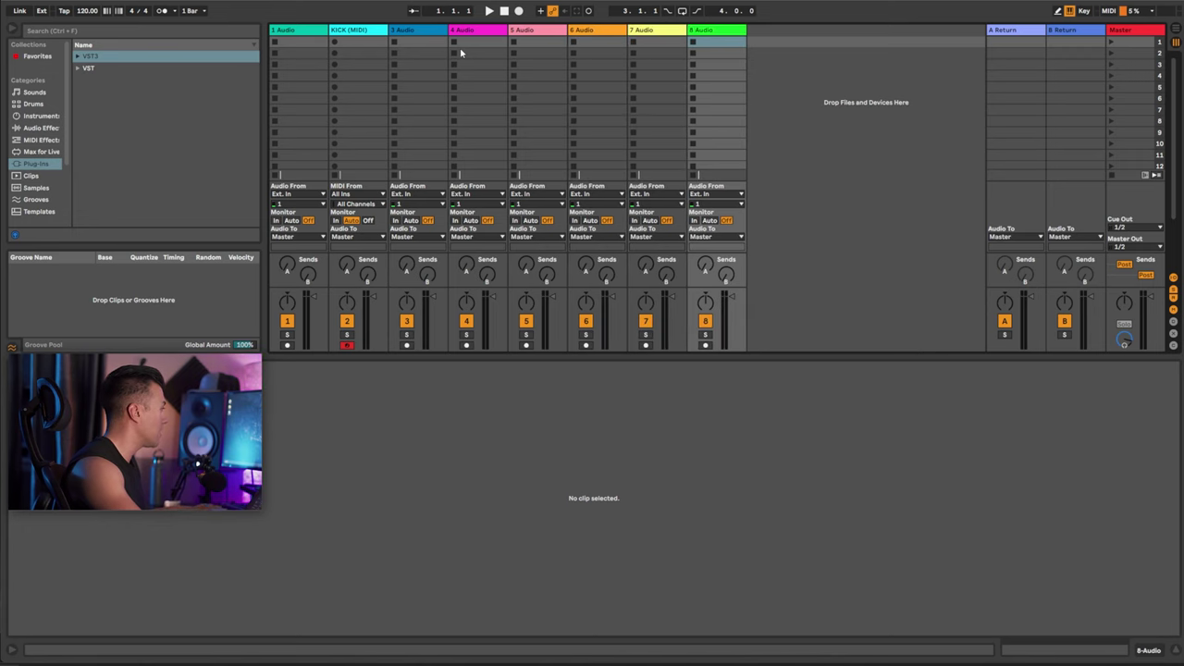
{"action": "key", "text": "ctrl+t"}
{"action": "key", "text": "ctrl+t"}
{"action": "key", "text": "ctrl+t"}
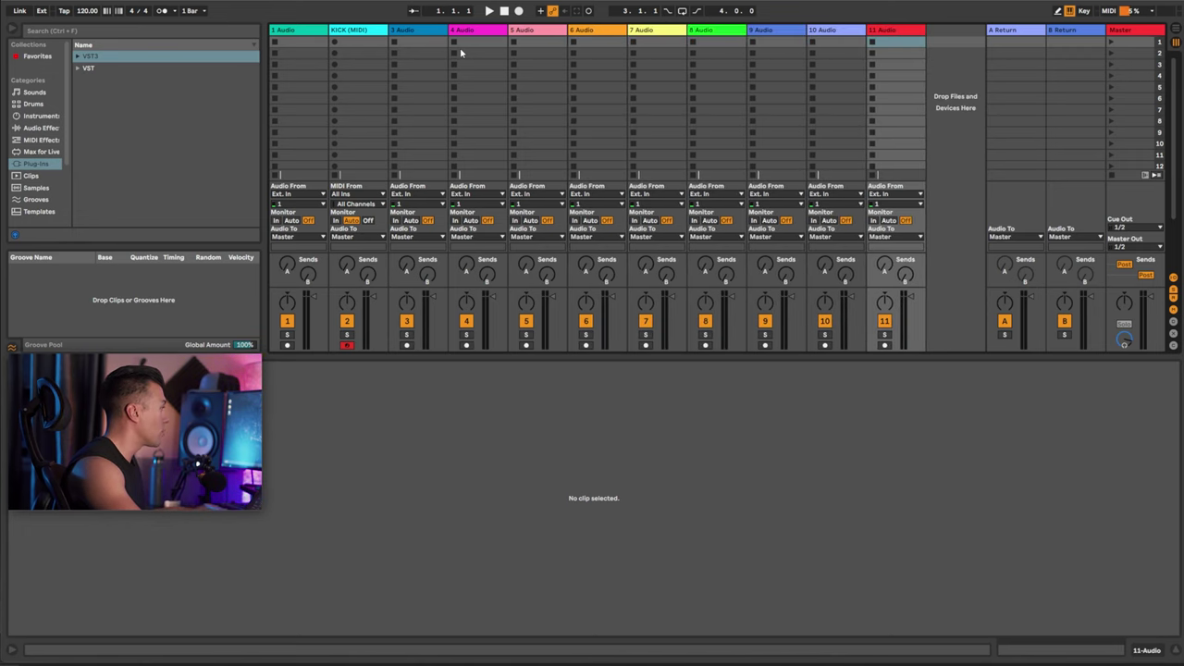
{"action": "key", "text": "ctrl+t"}
{"action": "key", "text": "ctrl+t"}
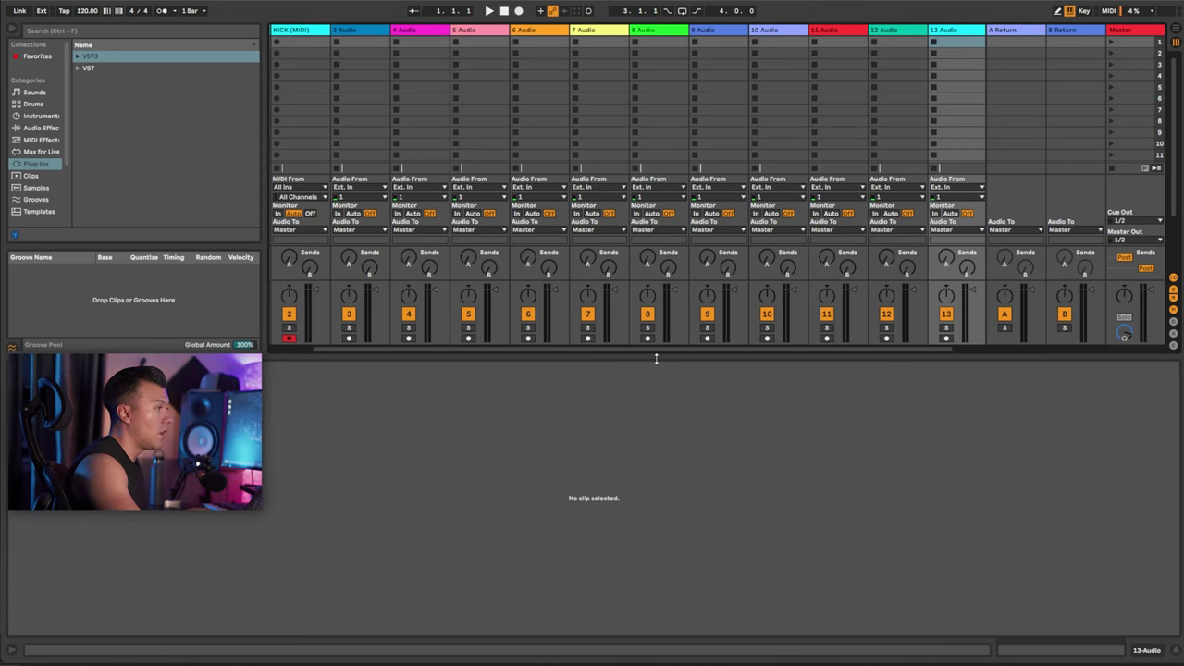
{"action": "left_click_drag", "start_coordinate": [656, 358], "coordinate": [669, 560]}
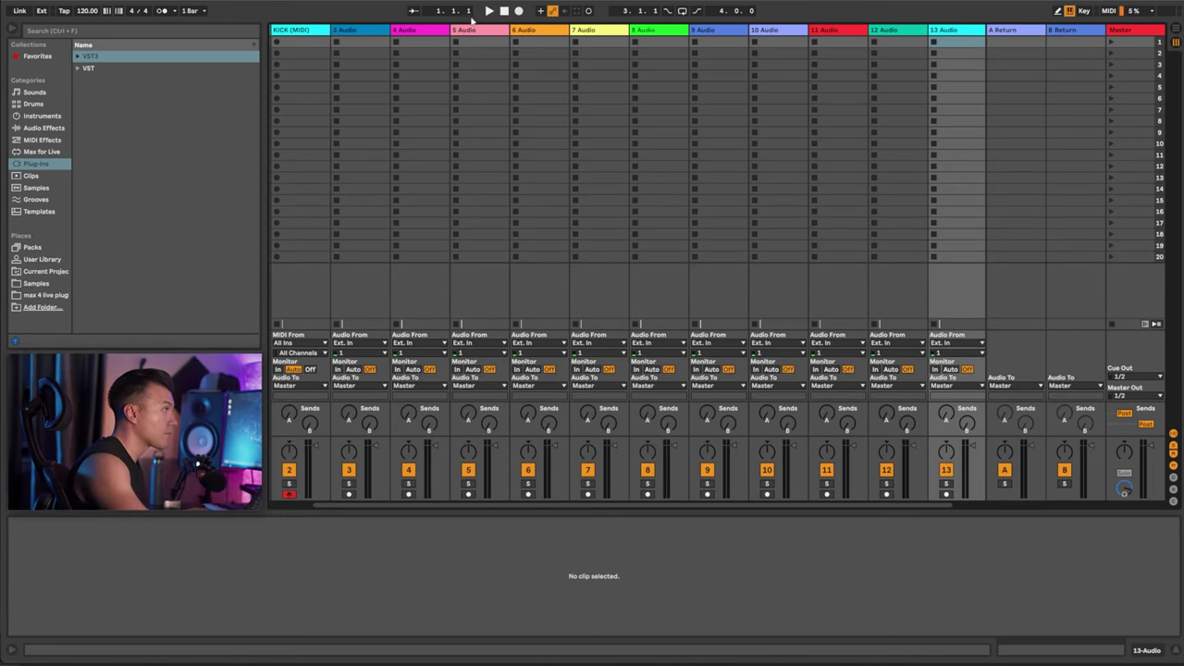
Set the Audio From source of audio tracks 3 through 13 together to KICK (MIDI).
{"action": "left_click", "coordinate": [371, 32]}
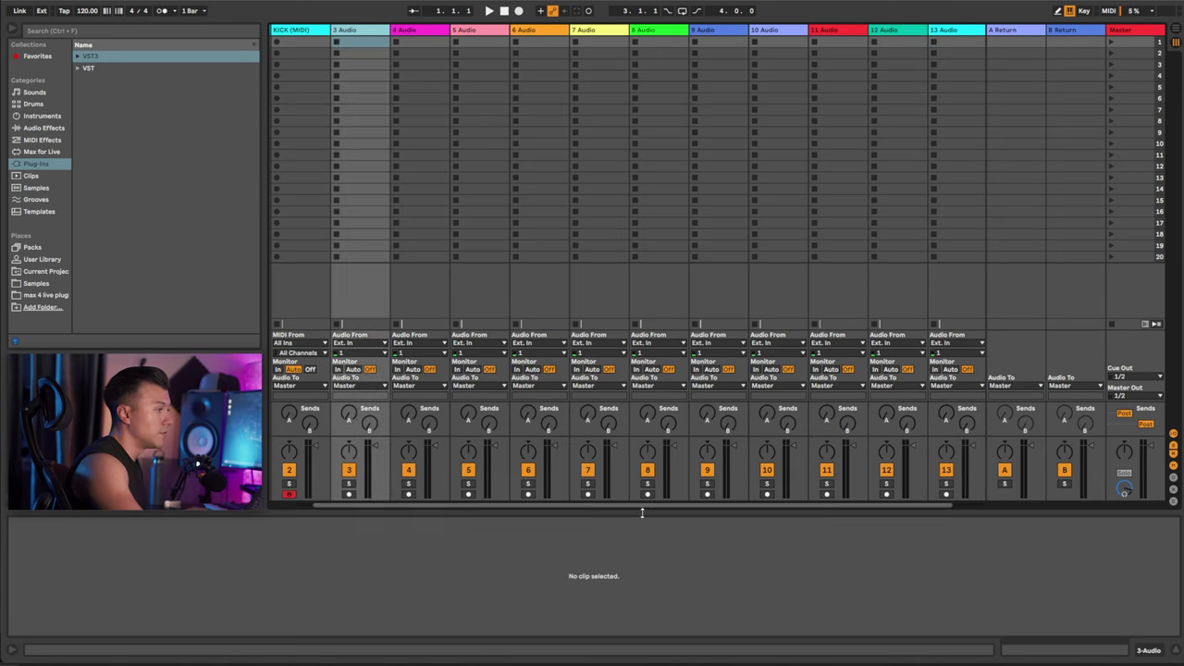
{"action": "left_click_drag", "start_coordinate": [611, 507], "coordinate": [669, 506]}
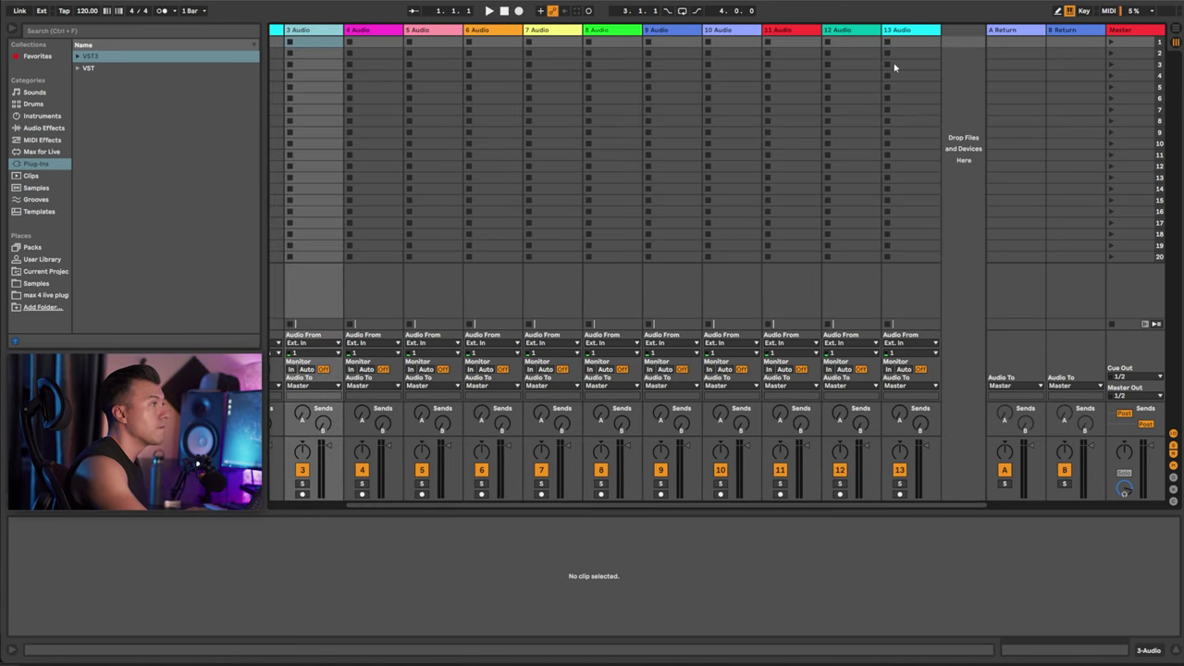
{"action": "left_click", "coordinate": [934, 31], "text": "shift"}
{"action": "left_click", "coordinate": [305, 343]}
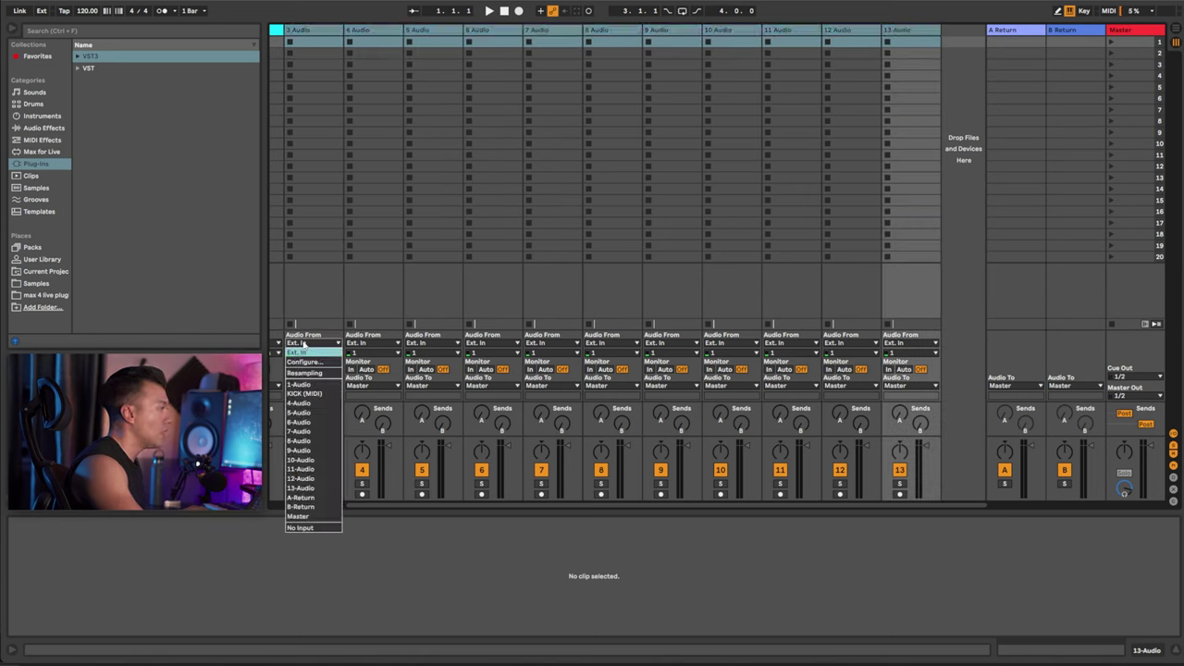
{"action": "left_click", "coordinate": [304, 393]}
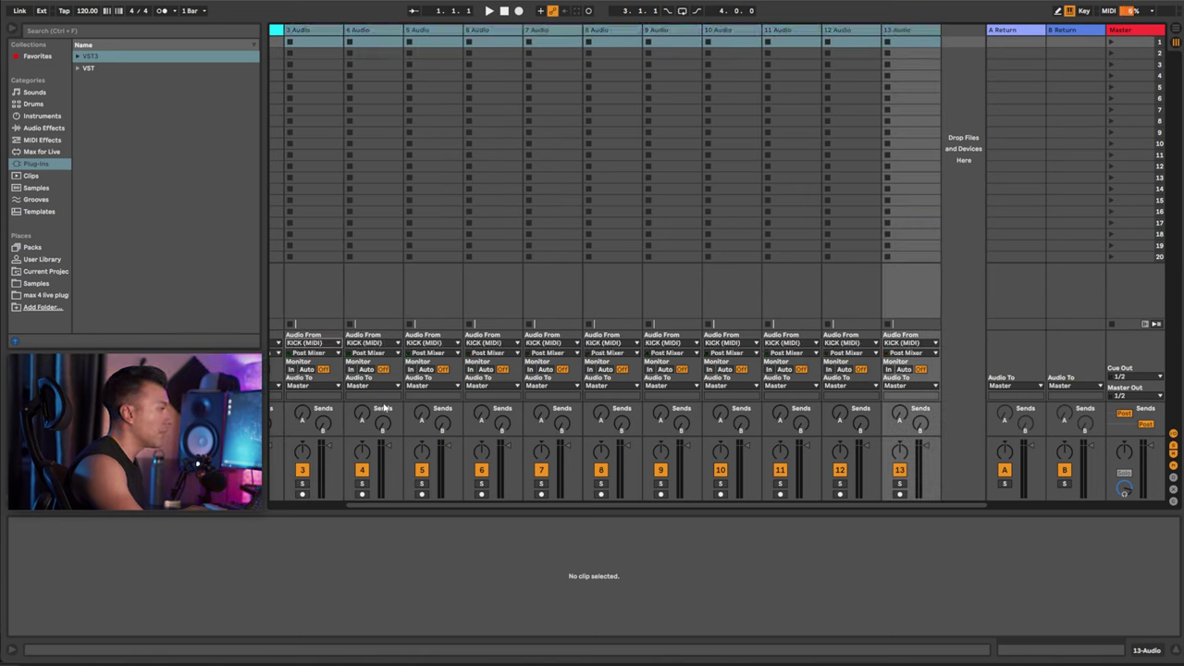
Examine the input source and the Kontakt output channels available to audio track 3, then reselect the KICK (MIDI) track.
{"action": "left_click_drag", "start_coordinate": [516, 505], "coordinate": [440, 505]}
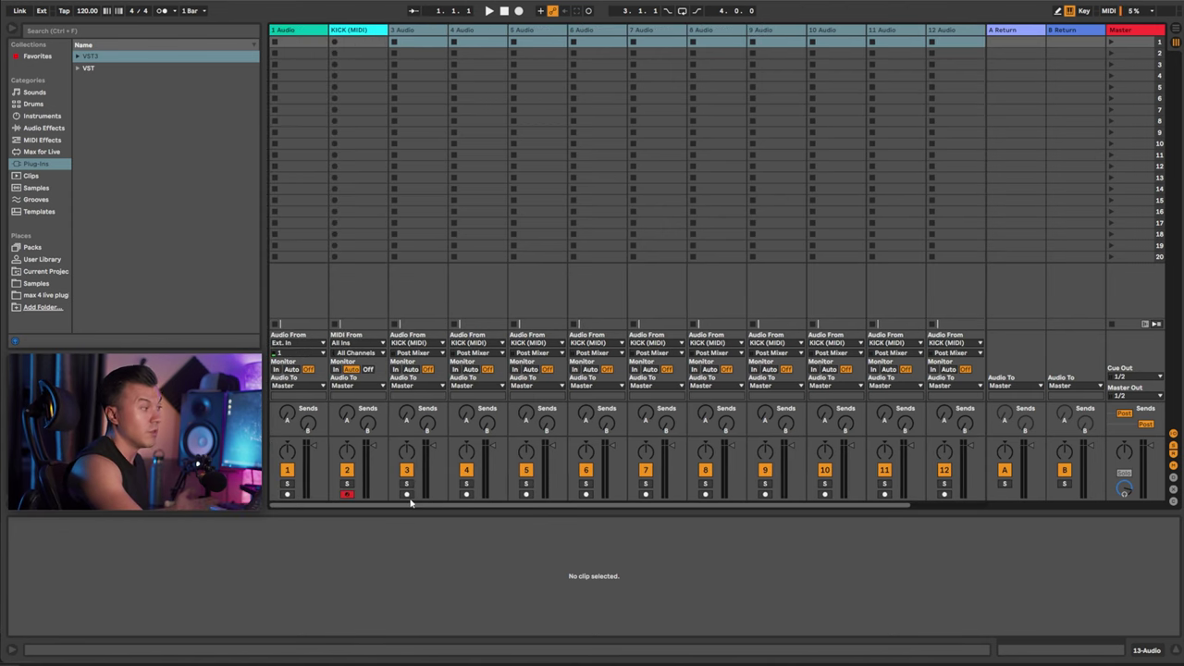
{"action": "left_click", "coordinate": [360, 52]}
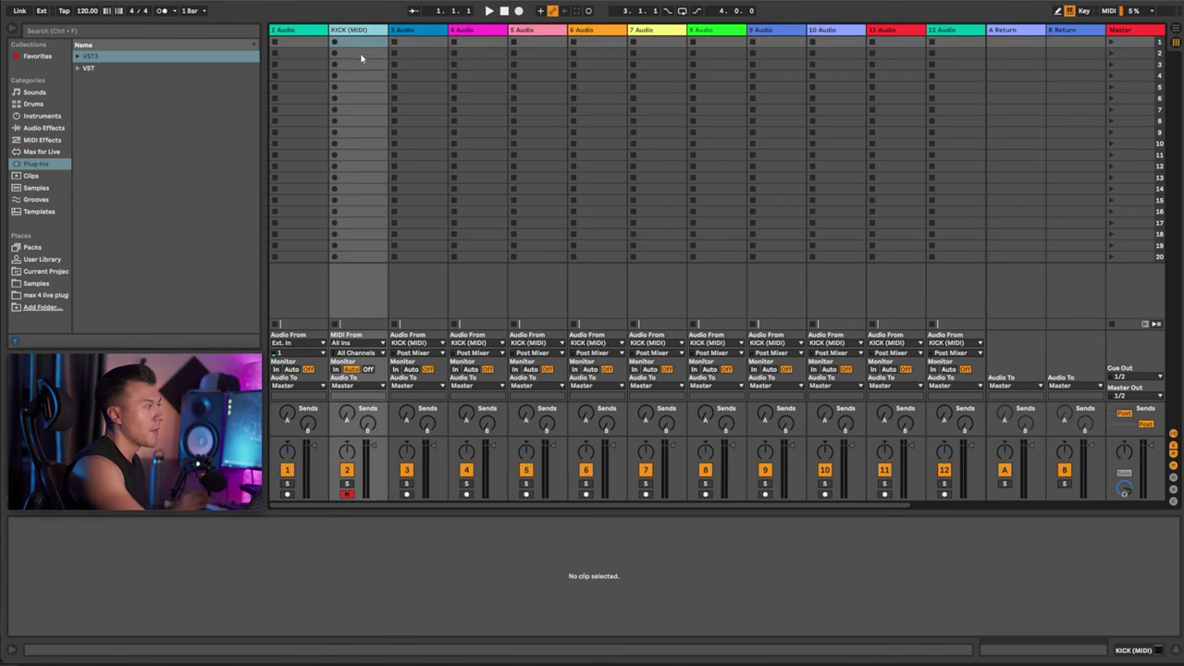
{"action": "left_click", "coordinate": [406, 35]}
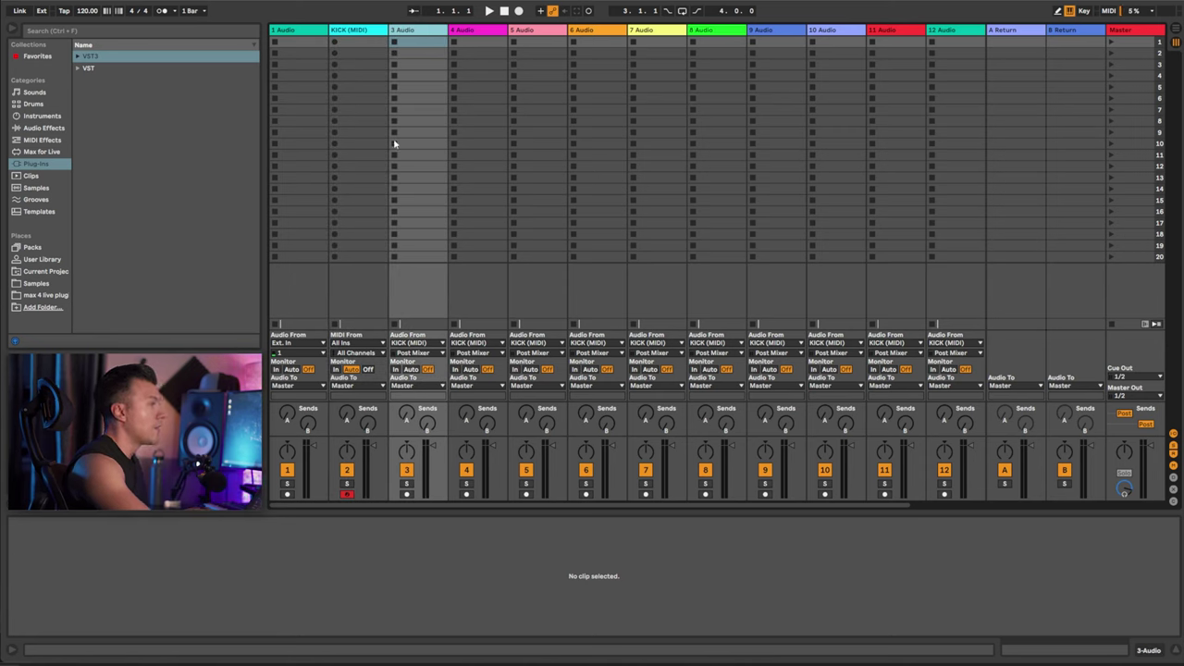
{"action": "left_click", "coordinate": [416, 343]}
{"action": "left_click", "coordinate": [421, 346]}
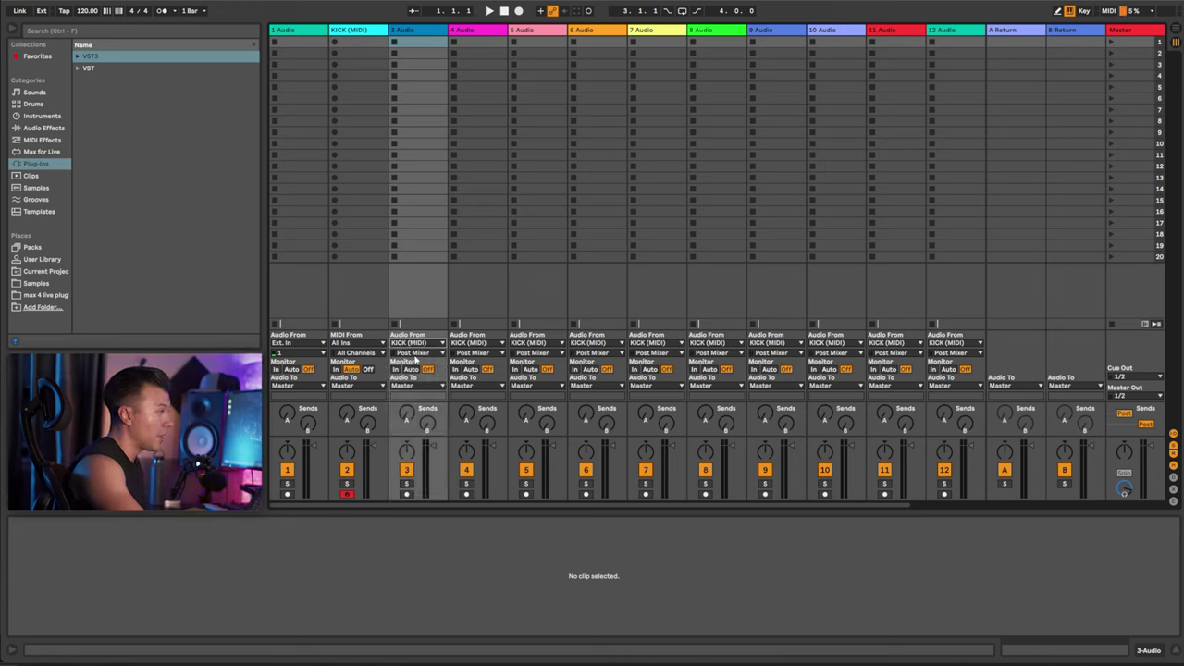
{"action": "left_click", "coordinate": [416, 353]}
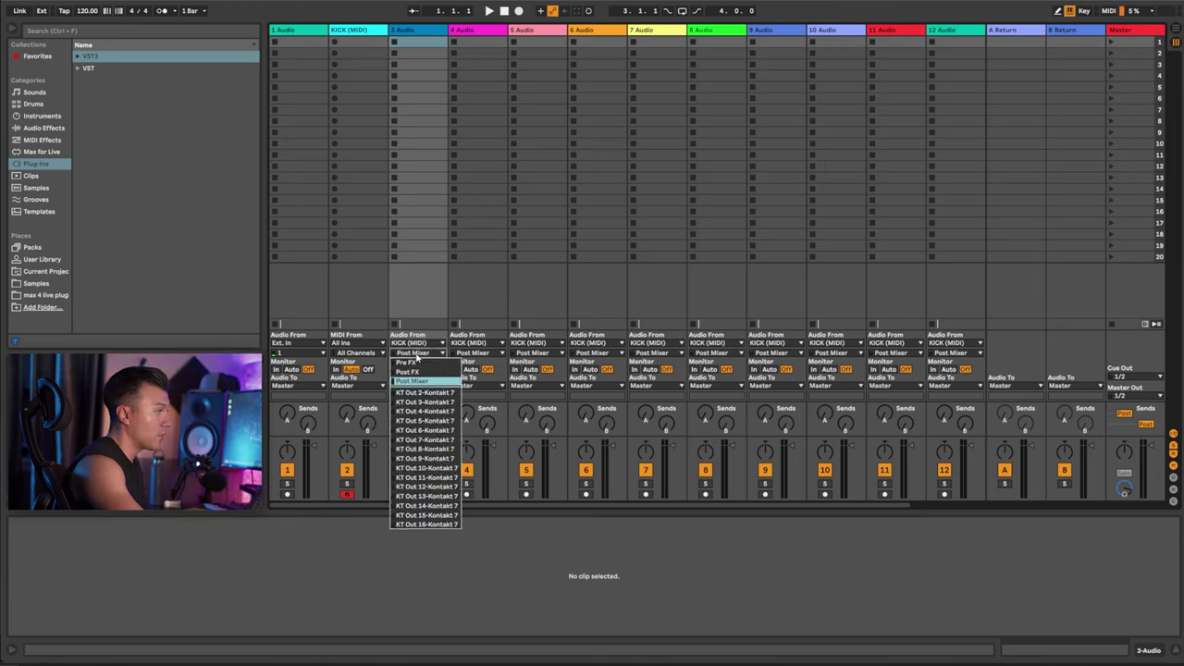
{"action": "left_click", "coordinate": [422, 265]}
{"action": "left_click", "coordinate": [357, 30]}
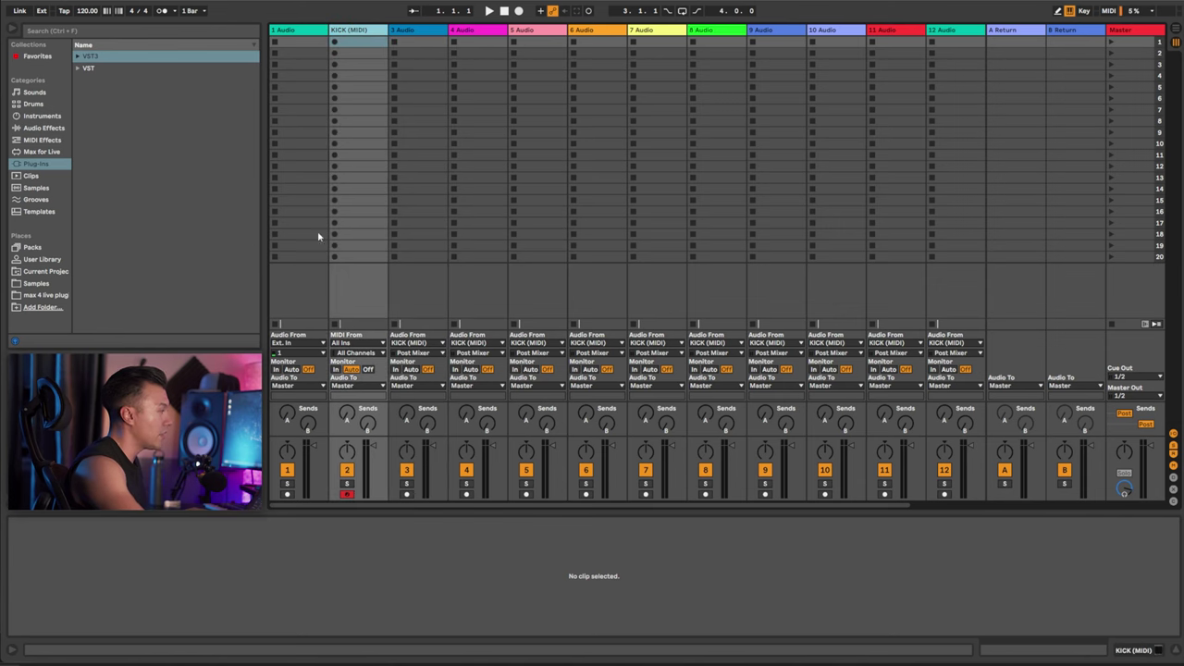
Review the kick channels' output assignments in the KICK (MIDI) track's Kontakt window, then close it.
{"action": "left_click", "coordinate": [369, 35]}
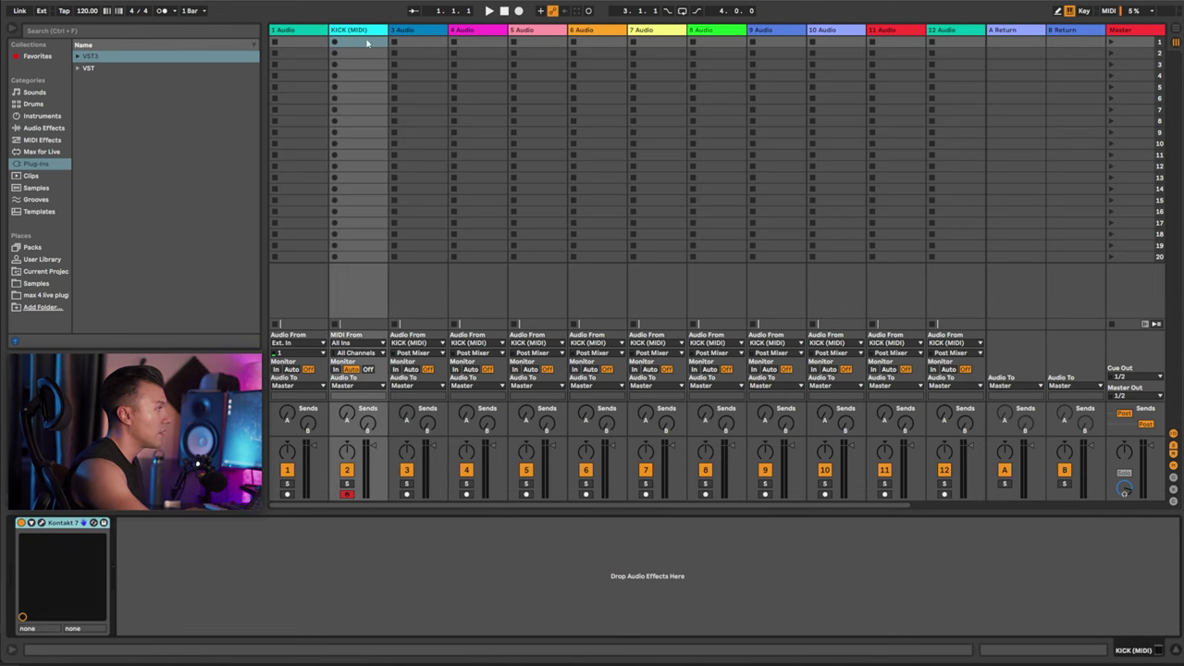
{"action": "left_click", "coordinate": [41, 524]}
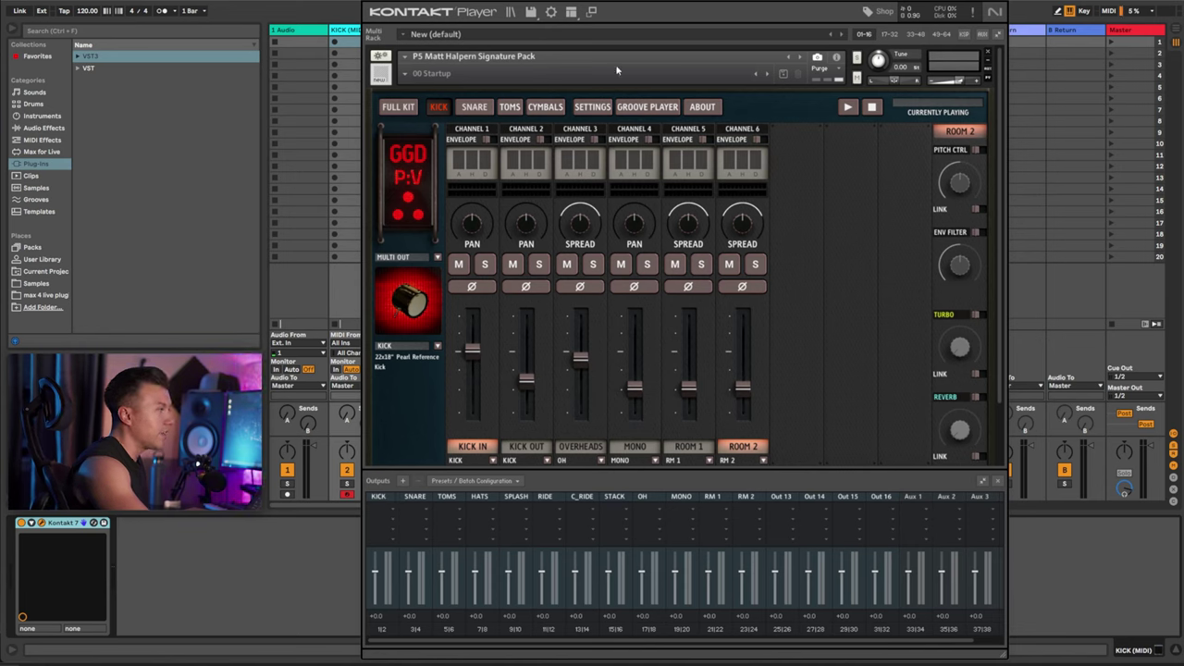
{"action": "left_click", "coordinate": [1001, 3]}
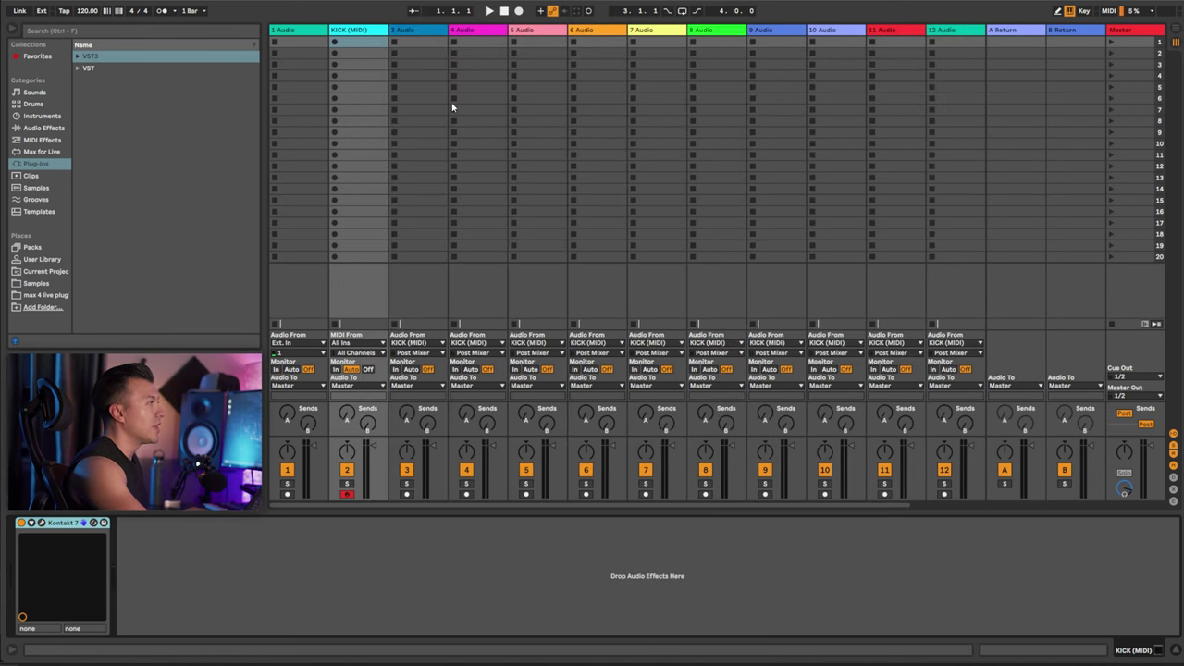
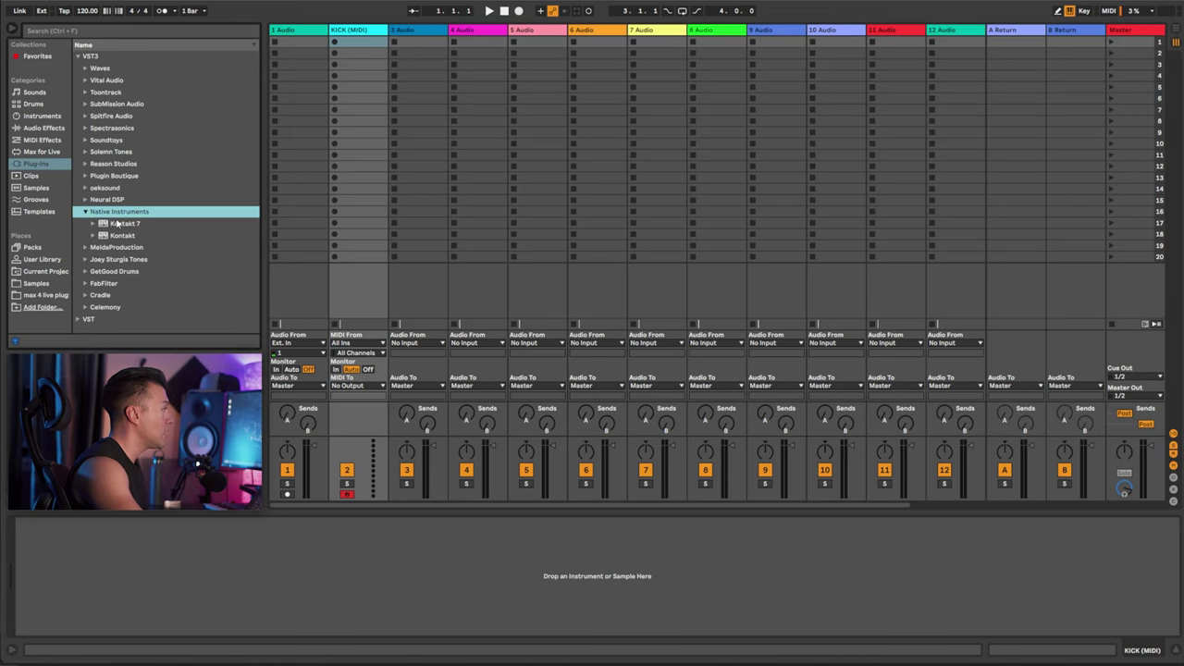
Load a Kontakt 7 instance on the KICK (MIDI) track and load the P5 Matt Halpern Signature Pack kit in it.
{"action": "double_click", "coordinate": [118, 224]}
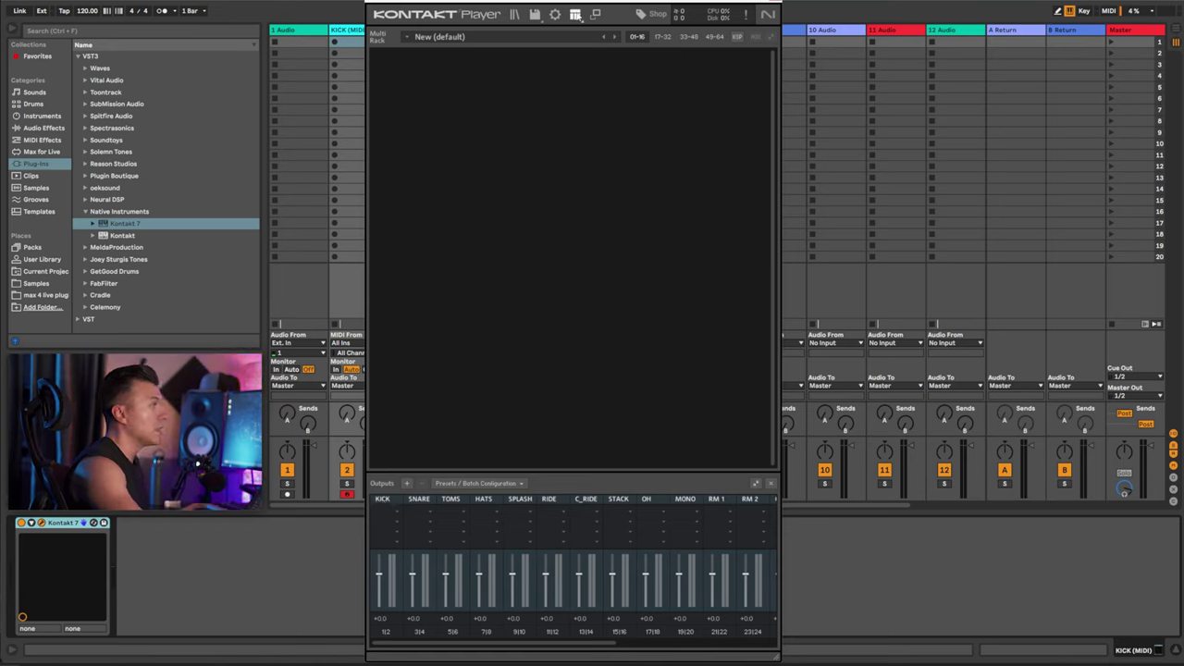
{"action": "left_click", "coordinate": [575, 14]}
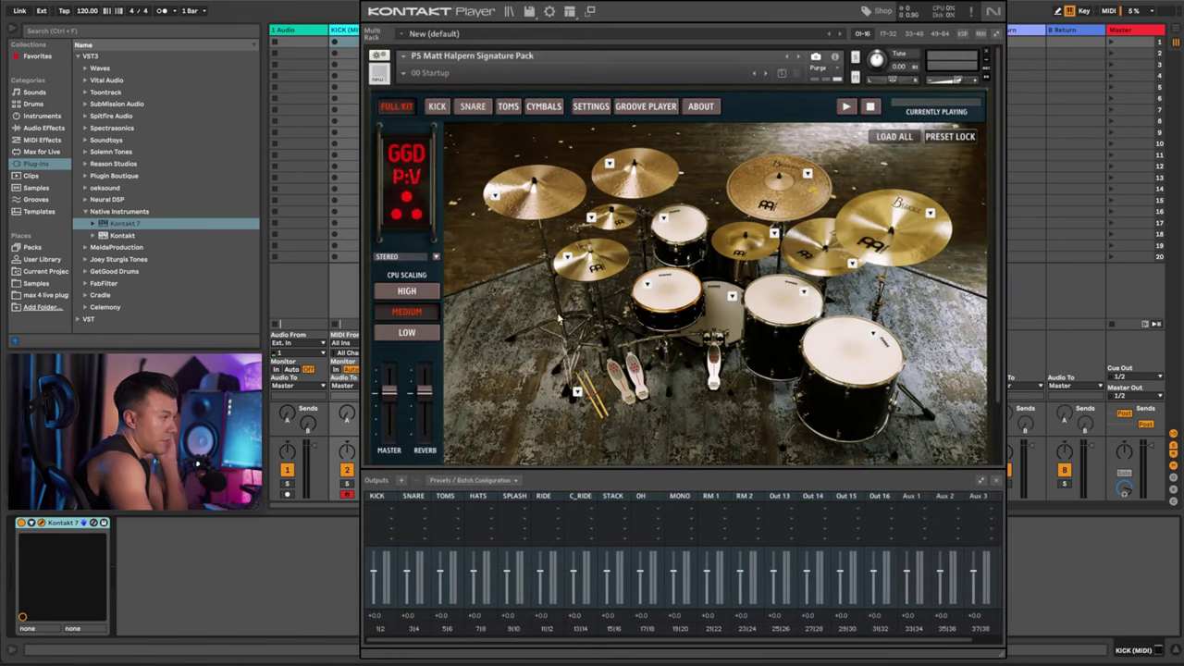
{"action": "scroll", "coordinate": [556, 328], "scroll_direction": "down", "scroll_amount": 2}
{"action": "scroll", "coordinate": [556, 328], "scroll_direction": "up", "scroll_amount": 1}
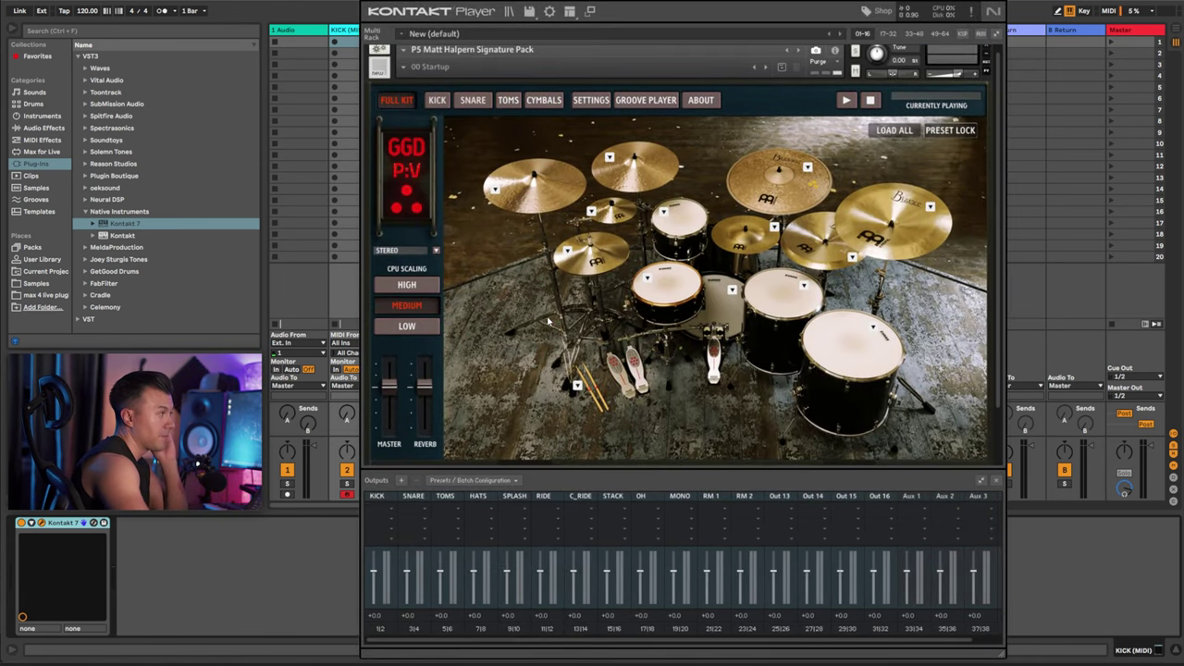
{"action": "scroll", "coordinate": [584, 362], "scroll_direction": "down", "scroll_amount": 2}
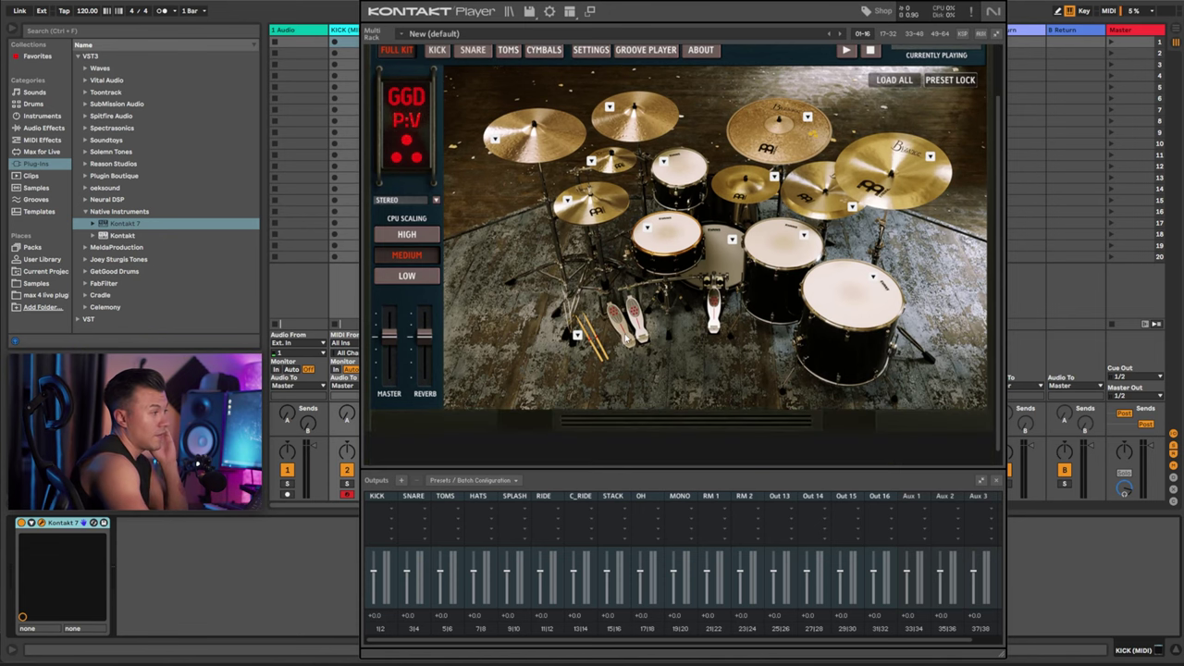
{"action": "scroll", "coordinate": [500, 231], "scroll_direction": "up", "scroll_amount": 2}
Set the drum kit's output routing to Multi Out from the Kick page, then close the Kontakt window.
{"action": "left_click", "coordinate": [437, 99]}
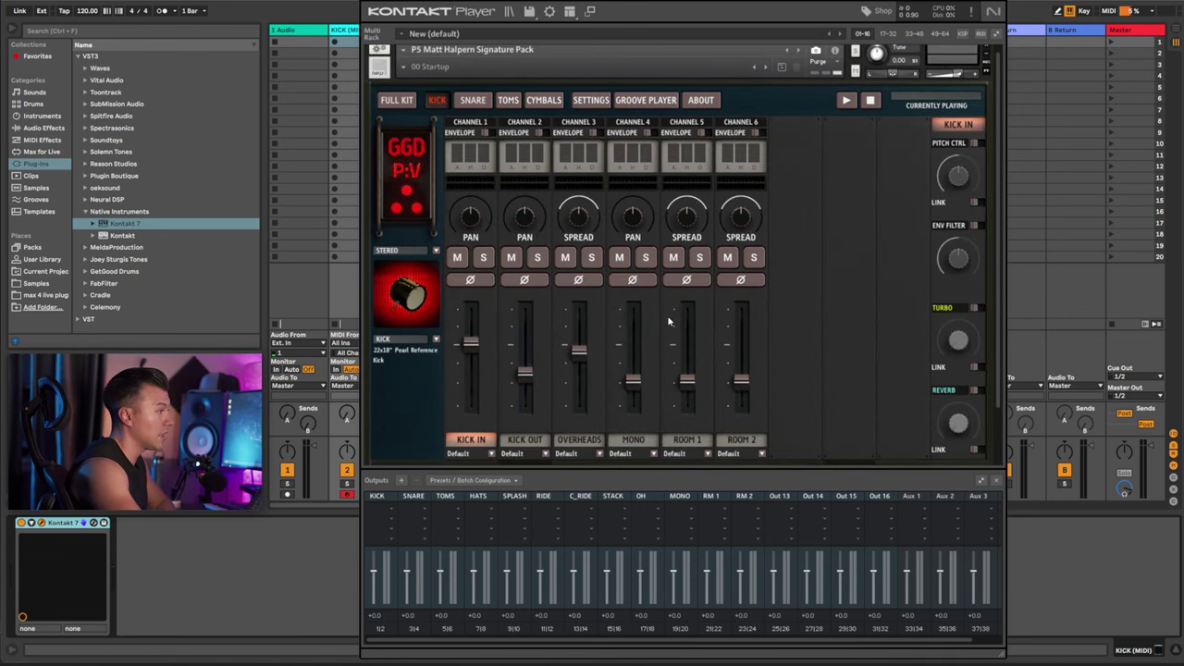
{"action": "scroll", "coordinate": [590, 439], "scroll_direction": "down", "scroll_amount": 1}
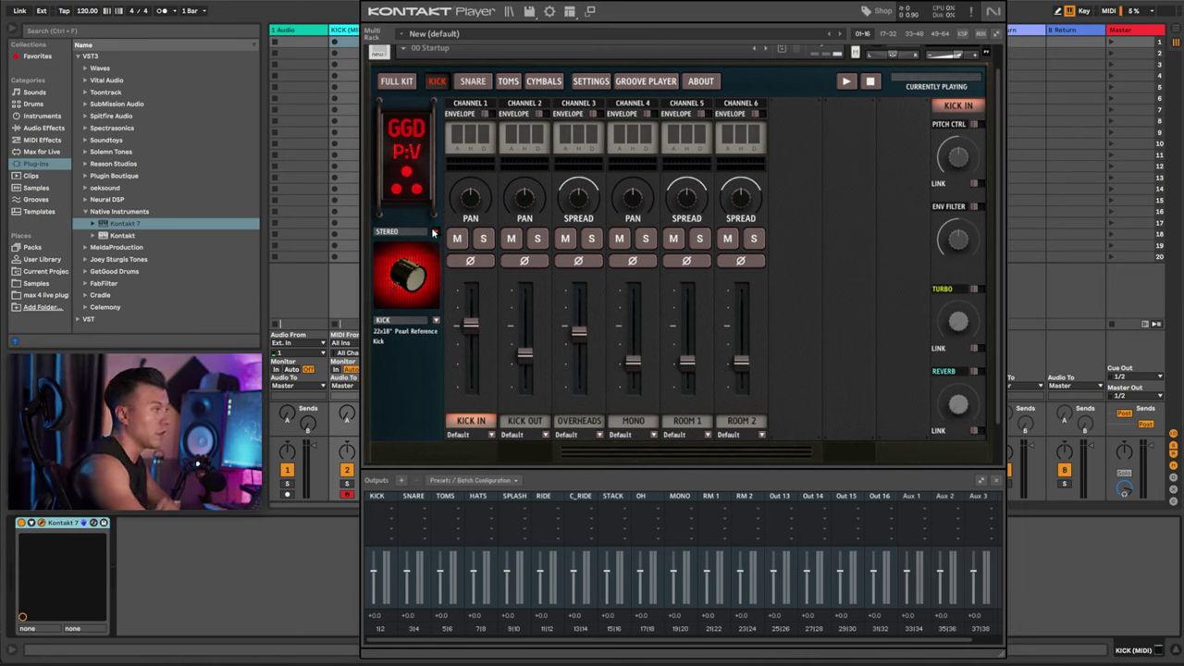
{"action": "left_click", "coordinate": [434, 232]}
{"action": "left_click", "coordinate": [389, 268]}
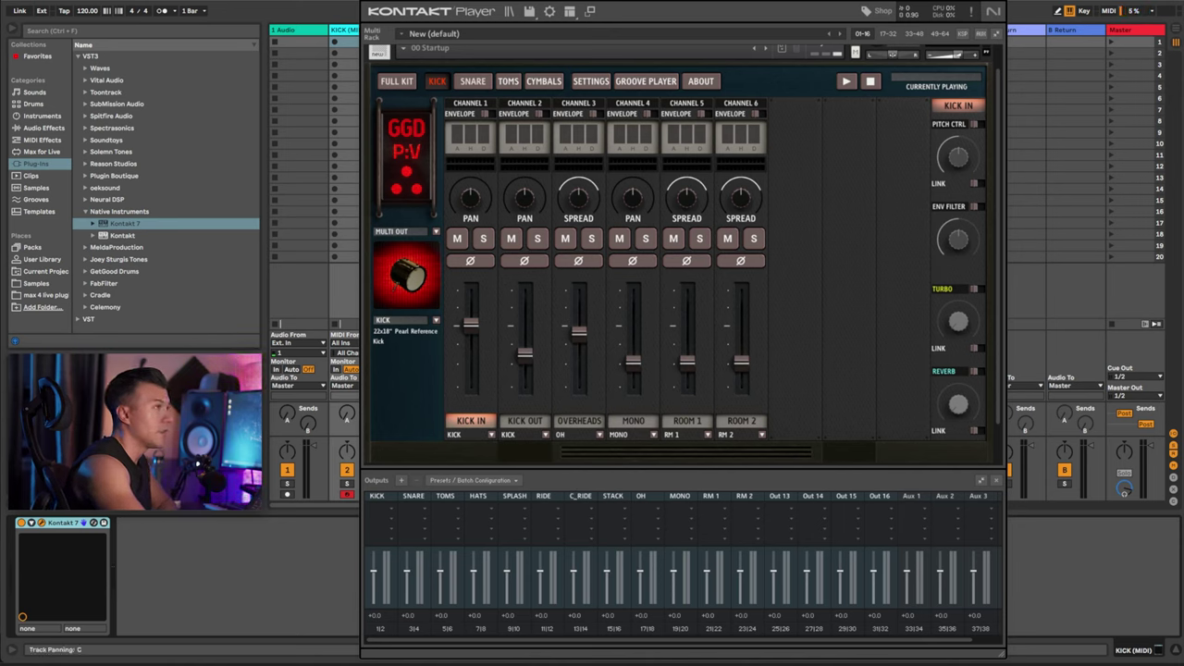
{"action": "left_click", "coordinate": [996, 34]}
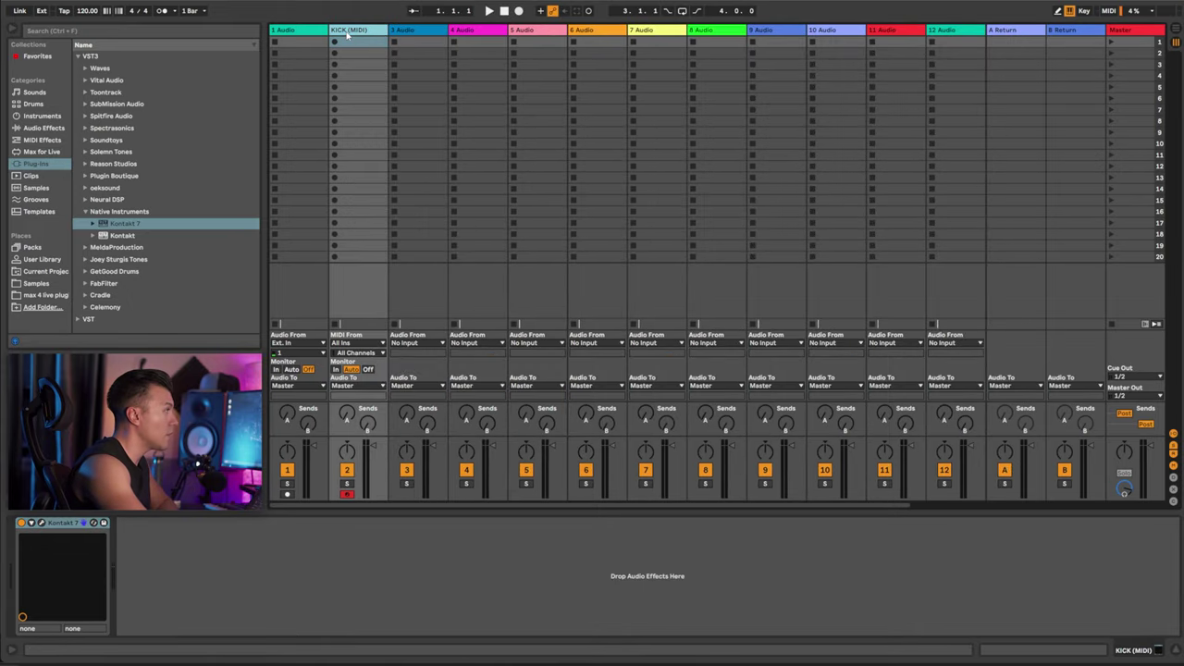
Set the Audio From source of audio tracks 3 through 13 together to KICK (MIDI).
{"action": "left_click", "coordinate": [392, 42]}
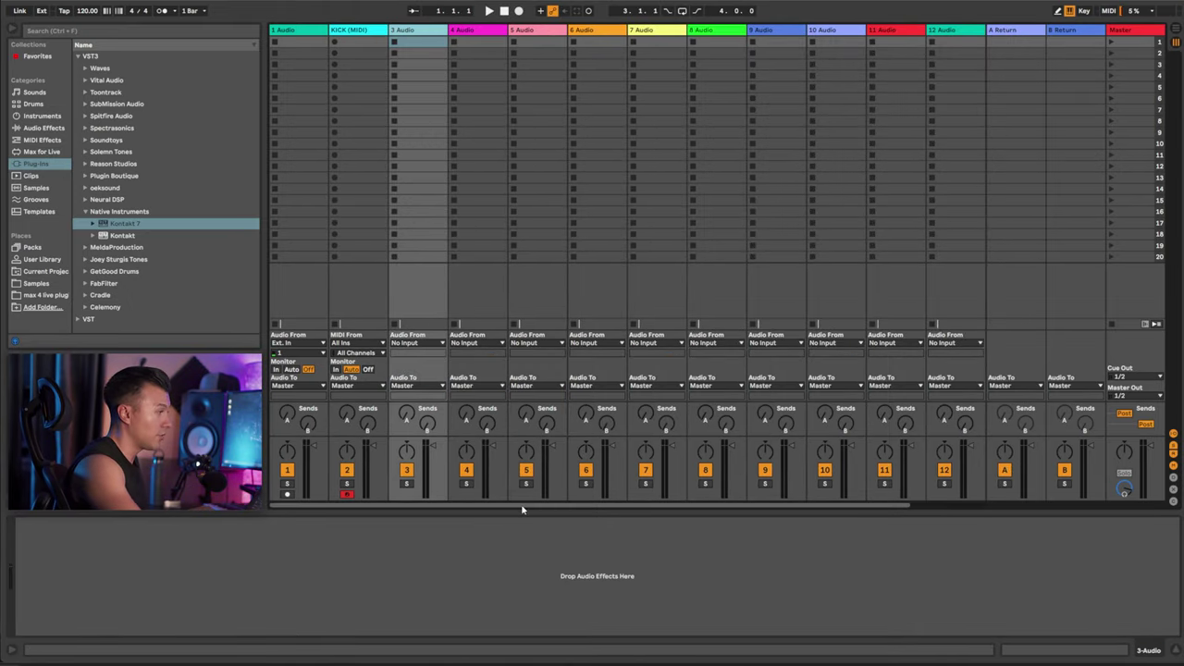
{"action": "key", "text": "ctrl+t"}
{"action": "left_click", "coordinate": [907, 32], "text": "shift"}
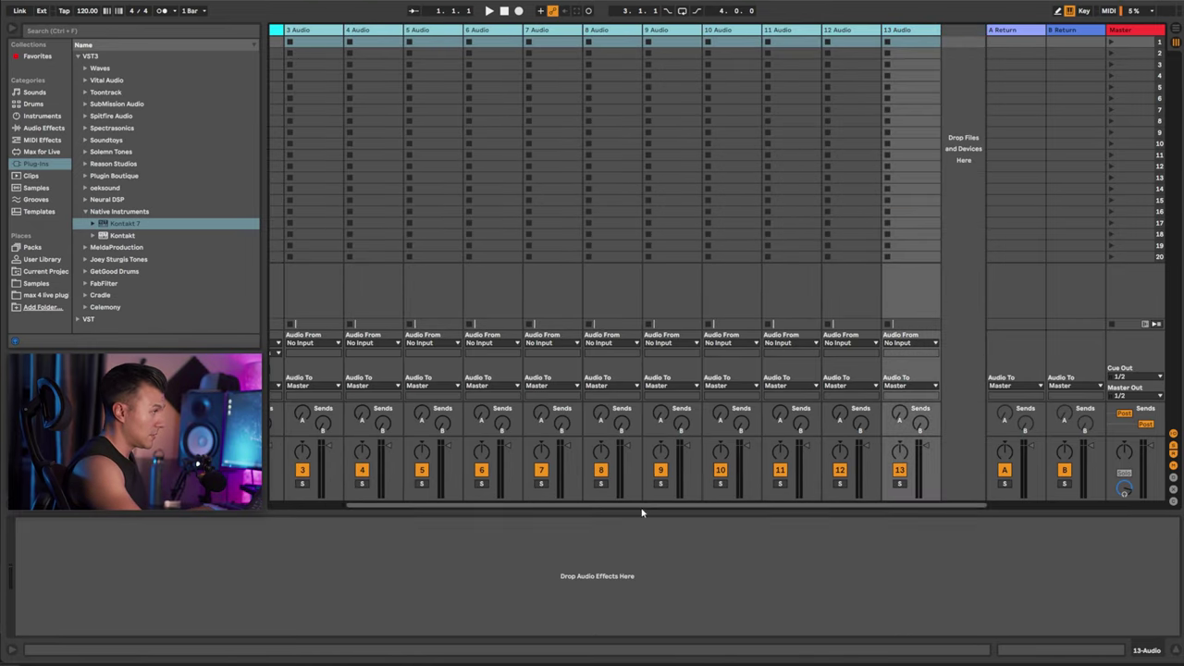
{"action": "left_click_drag", "start_coordinate": [636, 505], "coordinate": [468, 510]}
{"action": "left_click", "coordinate": [426, 344]}
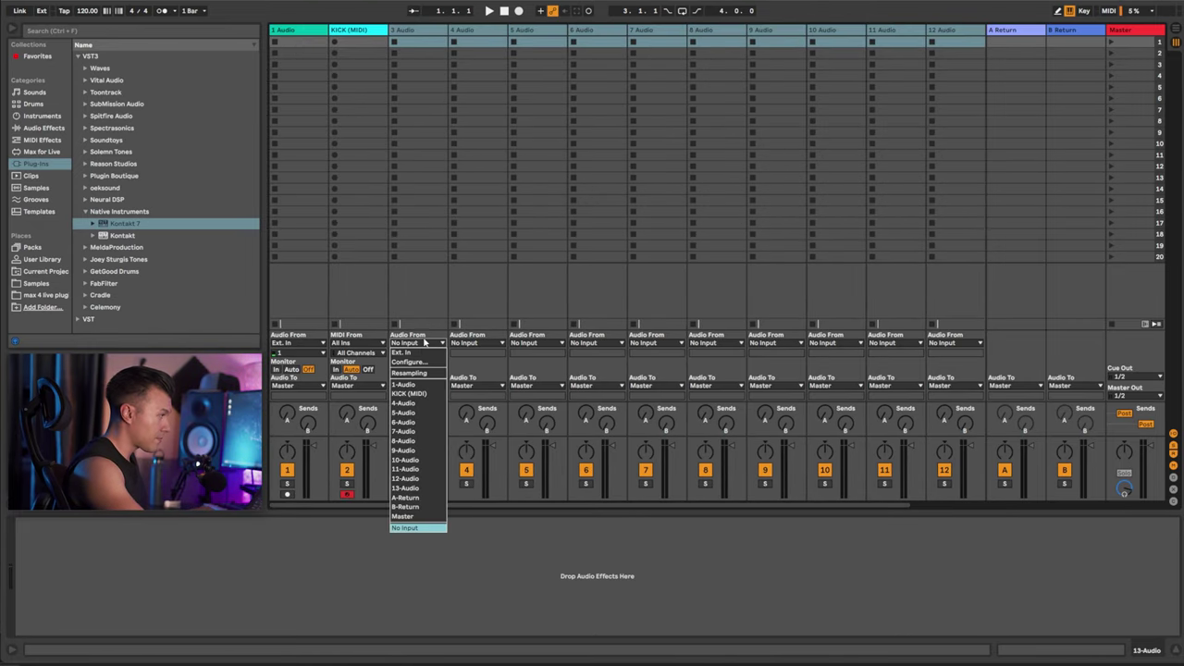
{"action": "left_click", "coordinate": [416, 394]}
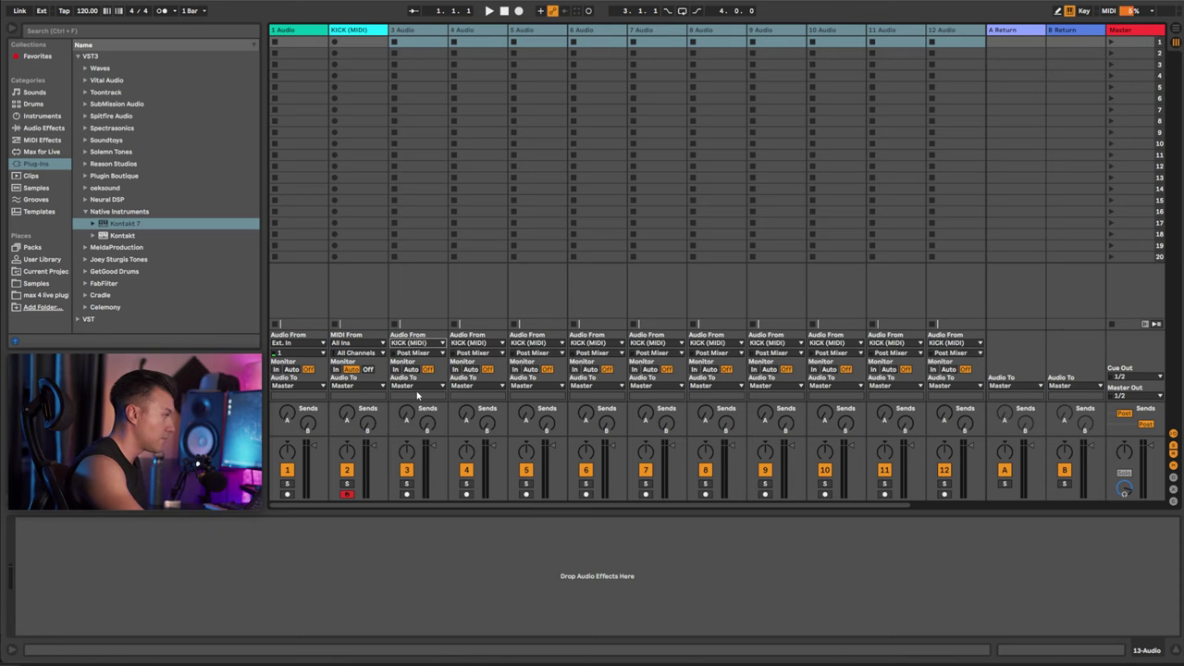
Set the input channels of audio tracks 3, 4 and 5 to KT SNARE, KT TOMS and KT HATS respectively.
{"action": "left_click", "coordinate": [407, 31]}
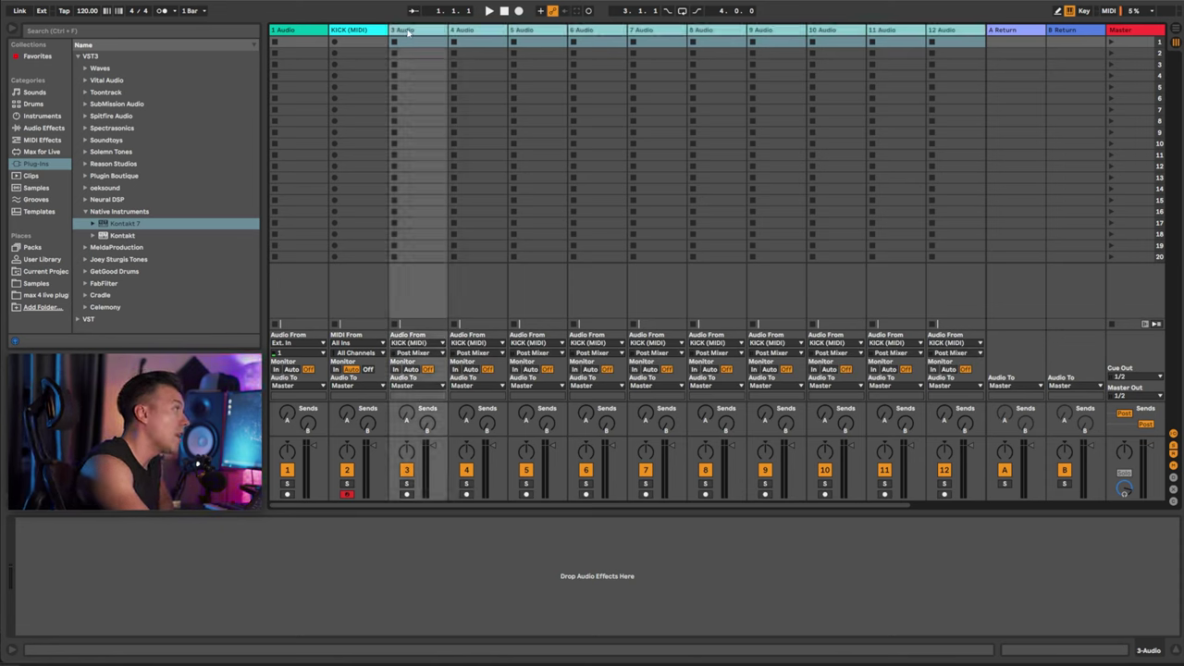
{"action": "left_click", "coordinate": [428, 32]}
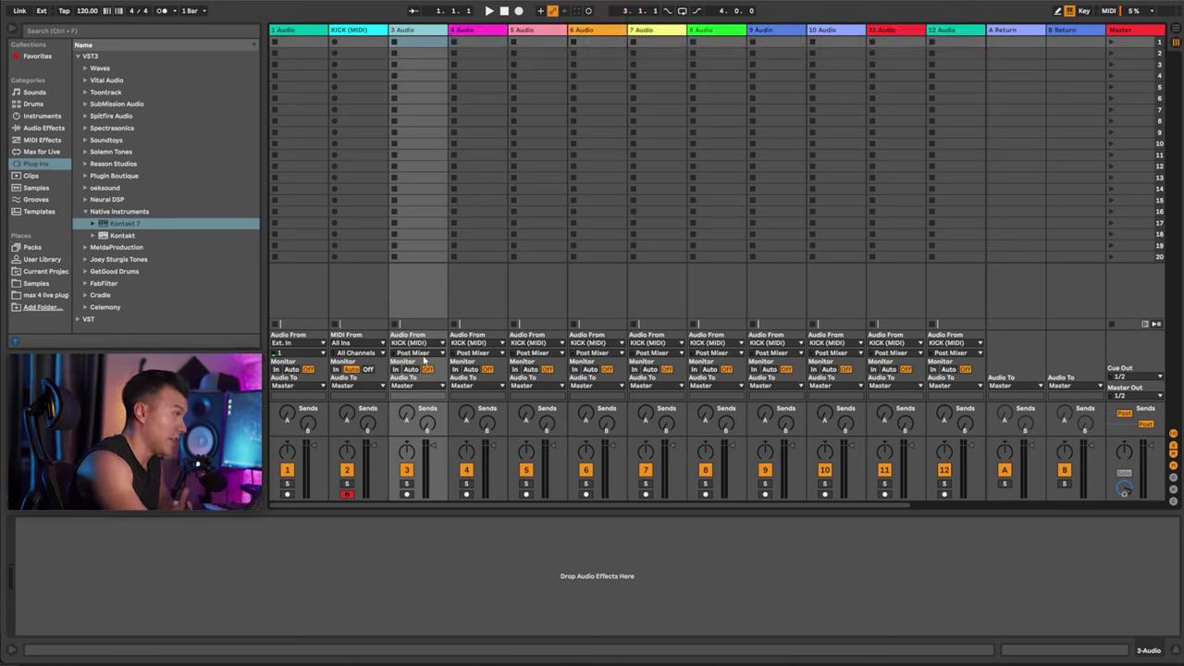
{"action": "left_click", "coordinate": [424, 357]}
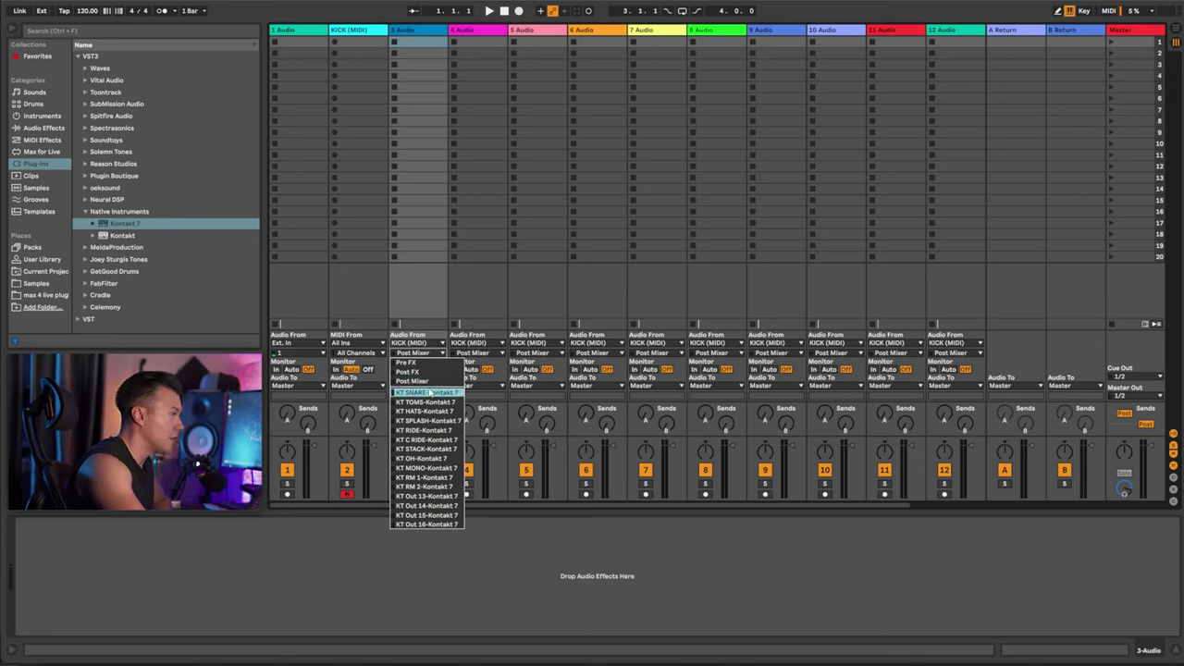
{"action": "left_click", "coordinate": [428, 394]}
{"action": "left_click", "coordinate": [470, 354]}
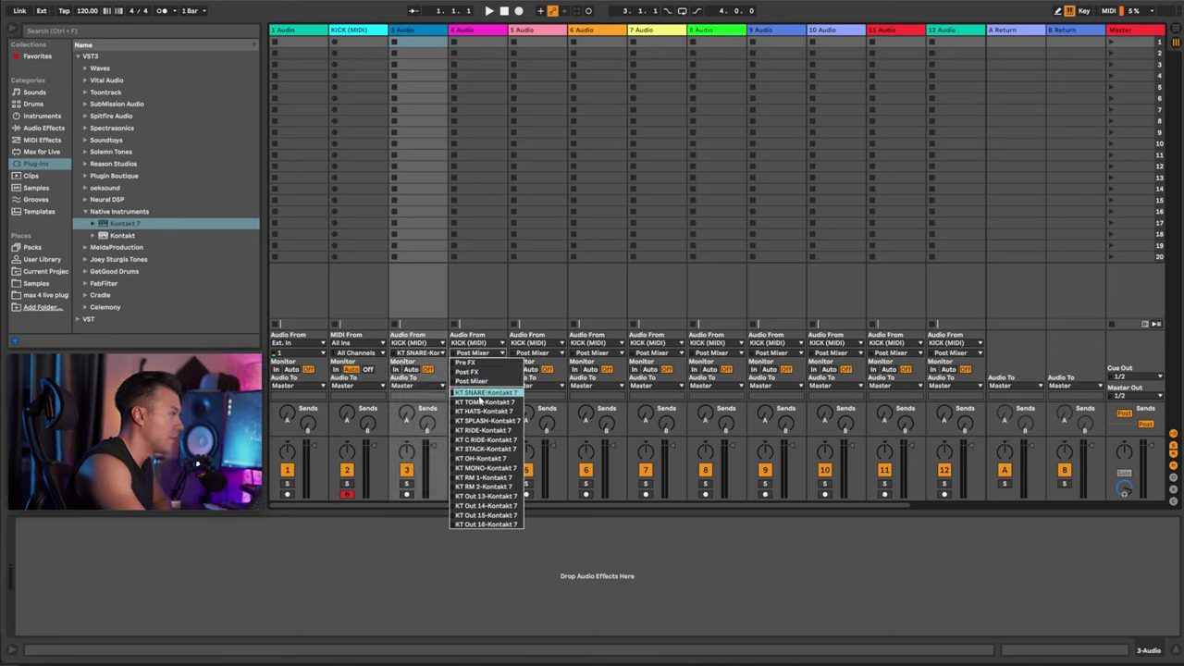
{"action": "left_click", "coordinate": [477, 403]}
{"action": "left_click", "coordinate": [533, 357]}
{"action": "left_click", "coordinate": [546, 412]}
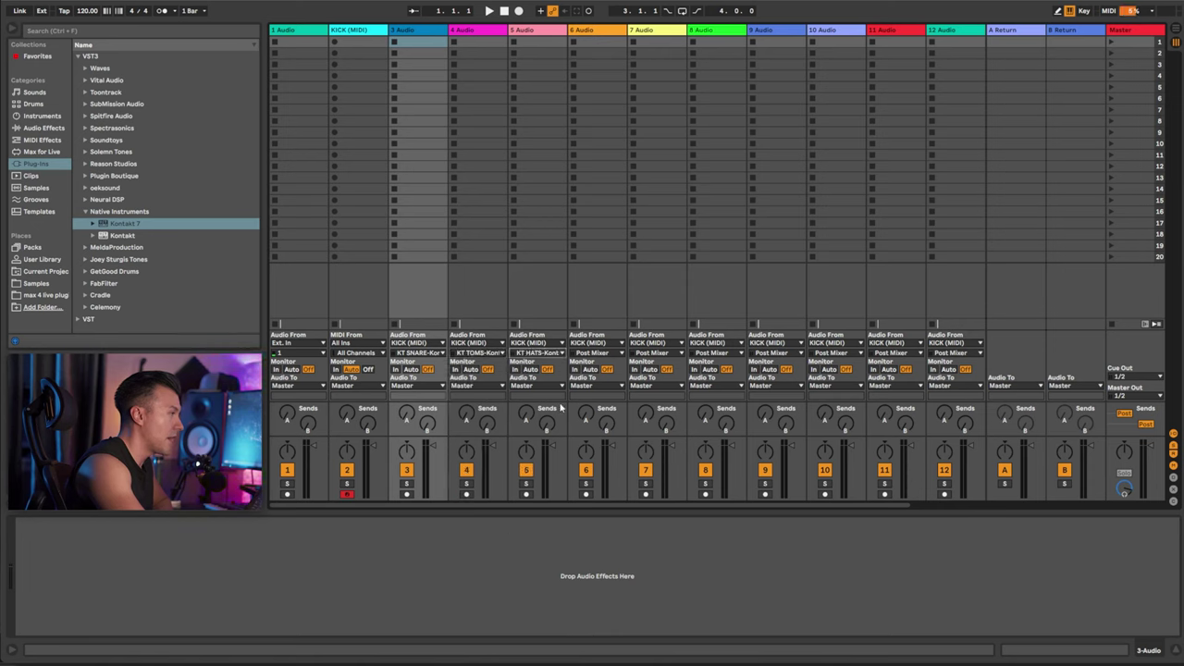
Set the input channels of tracks 6 through 13 to SPLASH, RIDE, C RIDE, STACK, OH, MONO, RM 1 and RM 2, in that order.
{"action": "left_click", "coordinate": [602, 354]}
{"action": "left_click", "coordinate": [608, 421]}
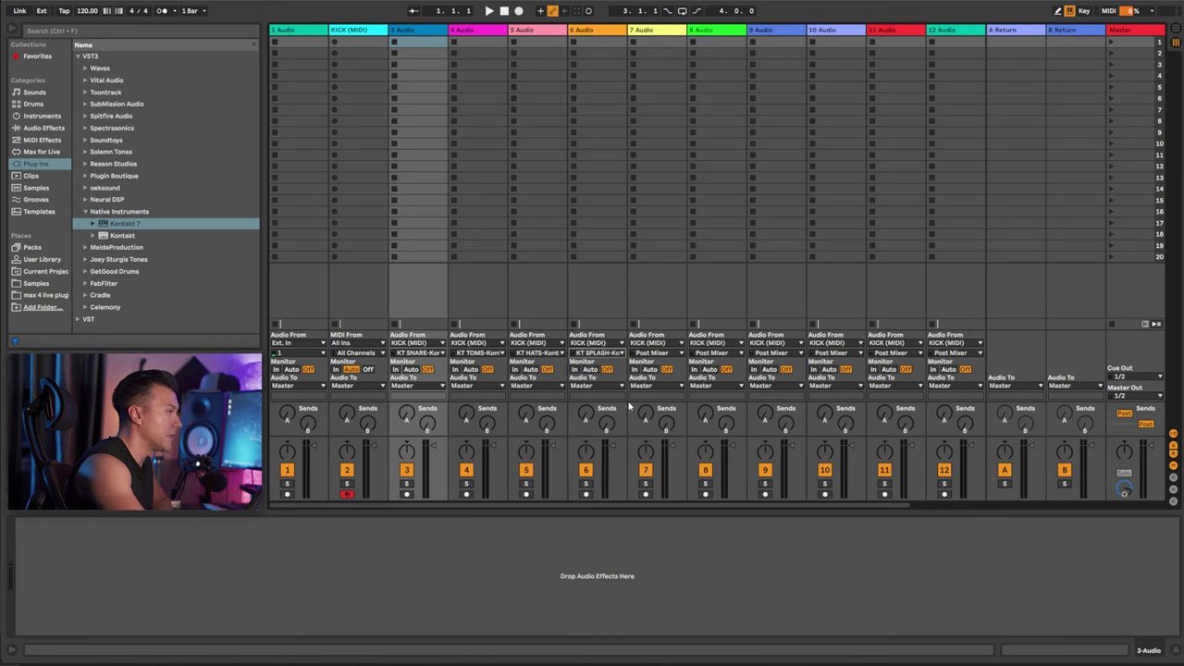
{"action": "left_click", "coordinate": [659, 353]}
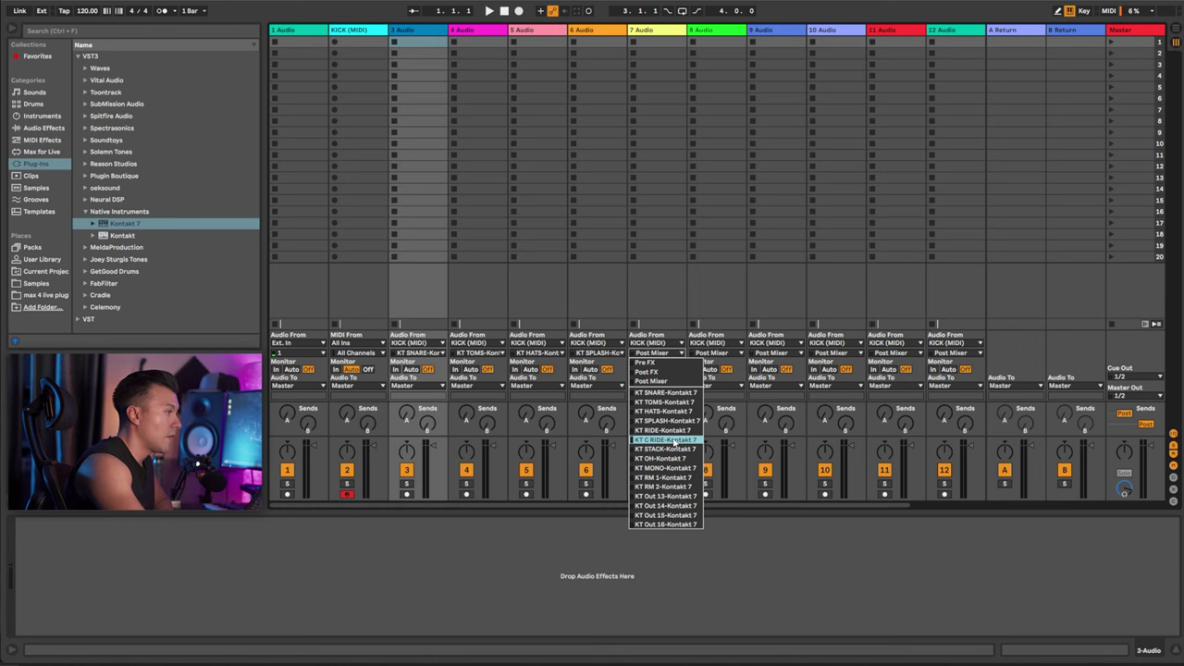
{"action": "left_click", "coordinate": [663, 430]}
{"action": "left_click", "coordinate": [718, 353]}
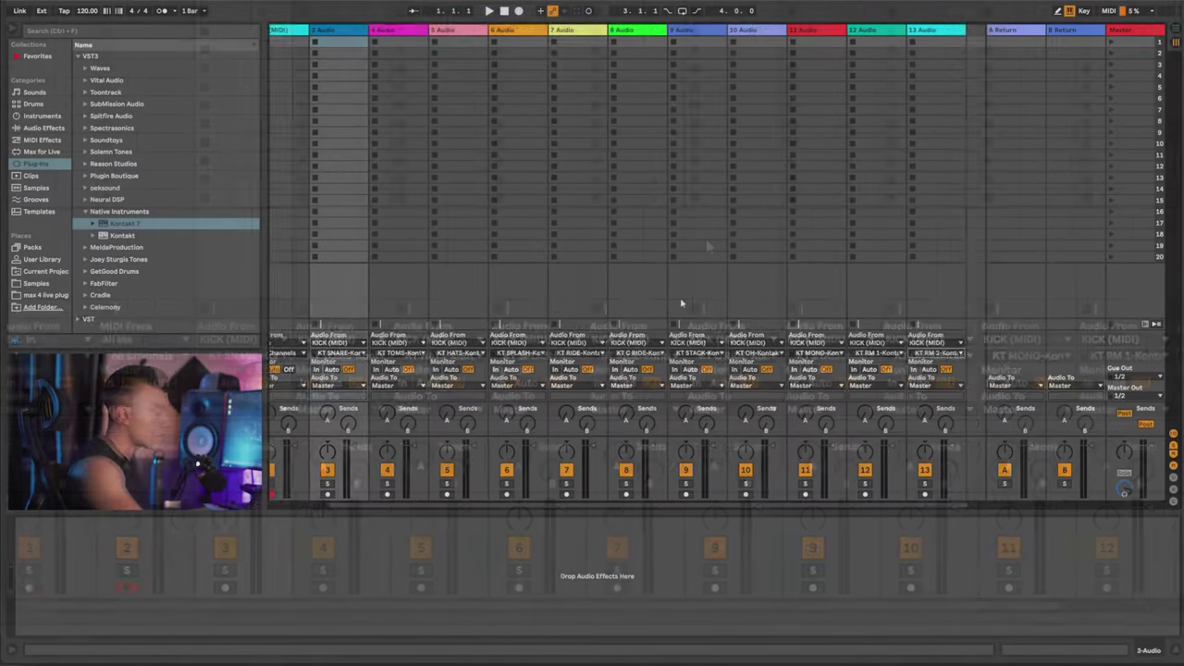
Recolor audio tracks 3 through 13 together with the same bright blue.
{"action": "scroll", "coordinate": [697, 285], "scroll_direction": "left", "scroll_amount": 5}
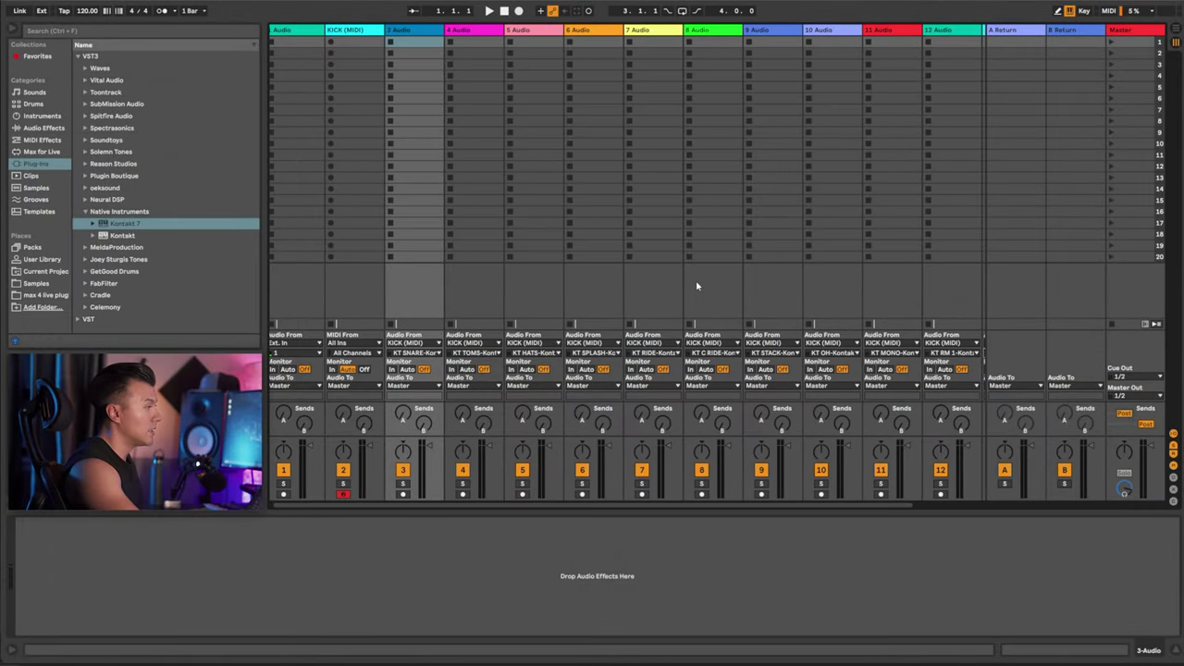
{"action": "scroll", "coordinate": [851, 289], "scroll_direction": "left", "scroll_amount": 4}
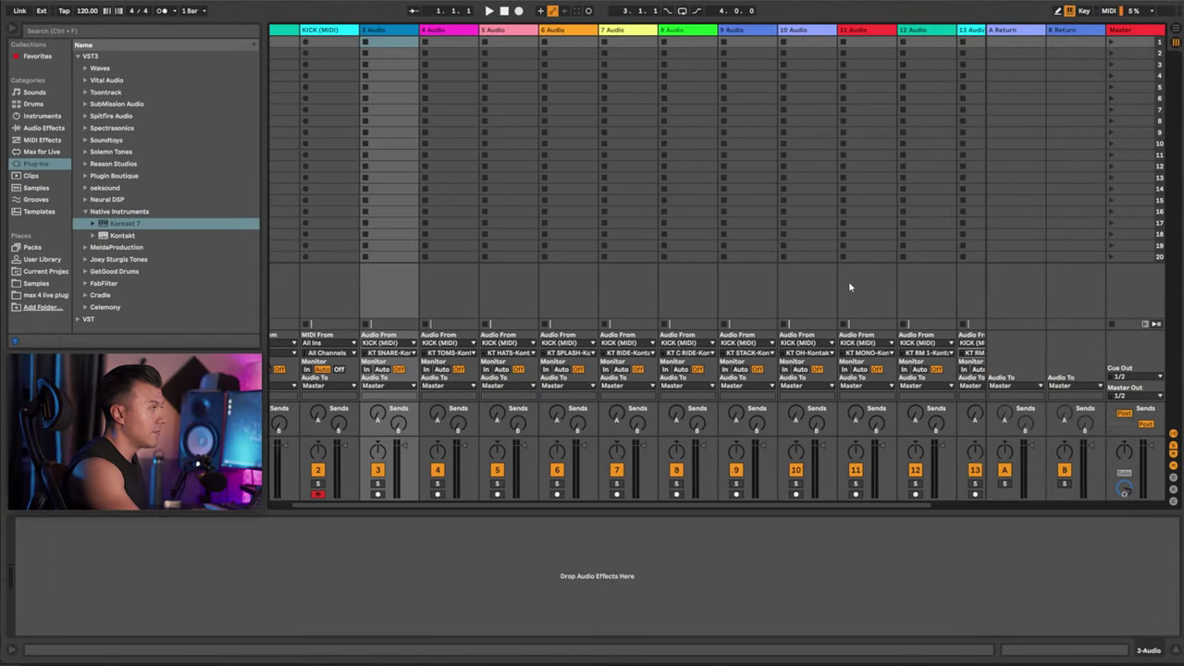
{"action": "scroll", "coordinate": [651, 151], "scroll_direction": "right", "scroll_amount": 3}
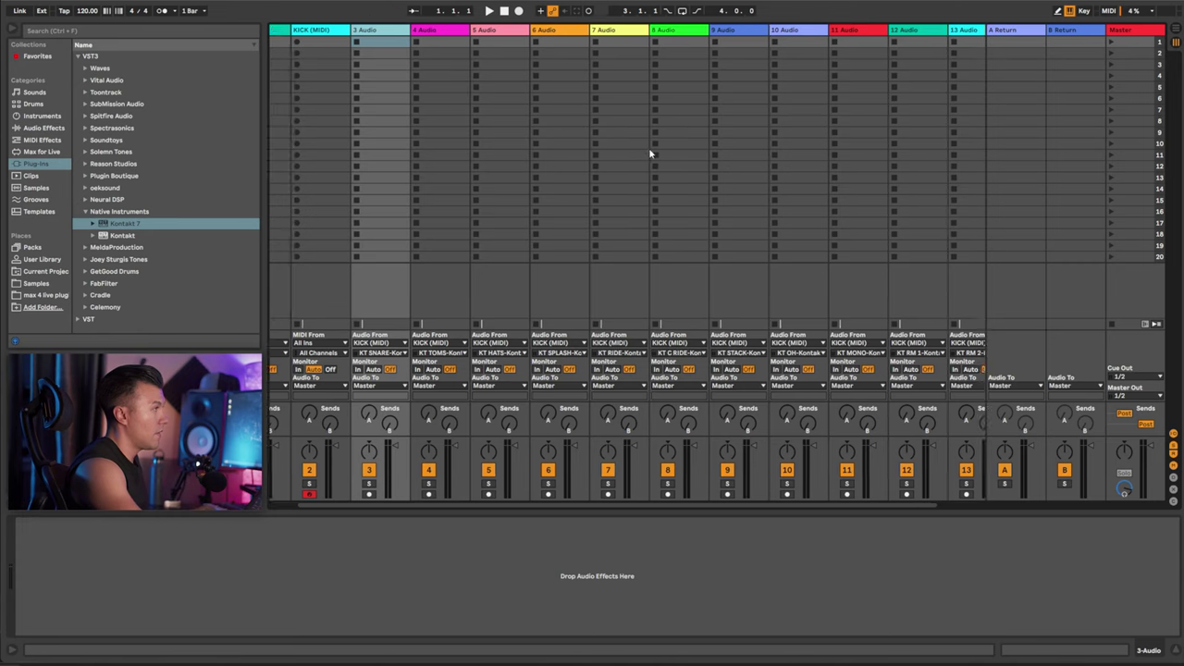
{"action": "left_click", "coordinate": [905, 30], "text": "shift"}
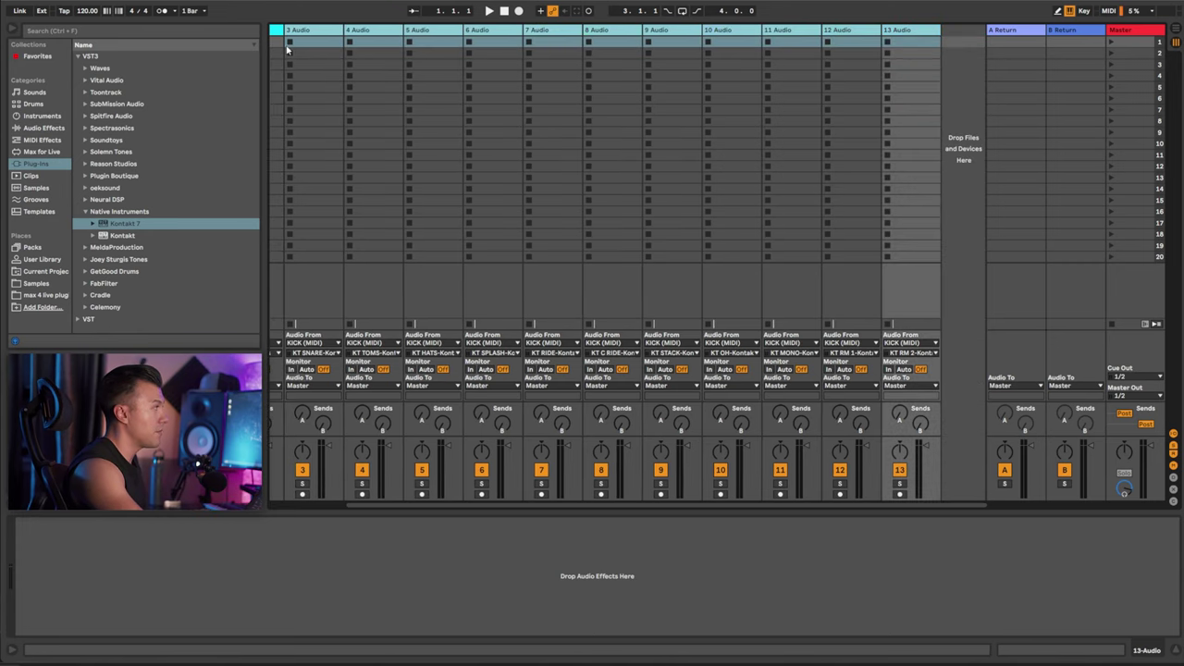
{"action": "right_click", "coordinate": [311, 32]}
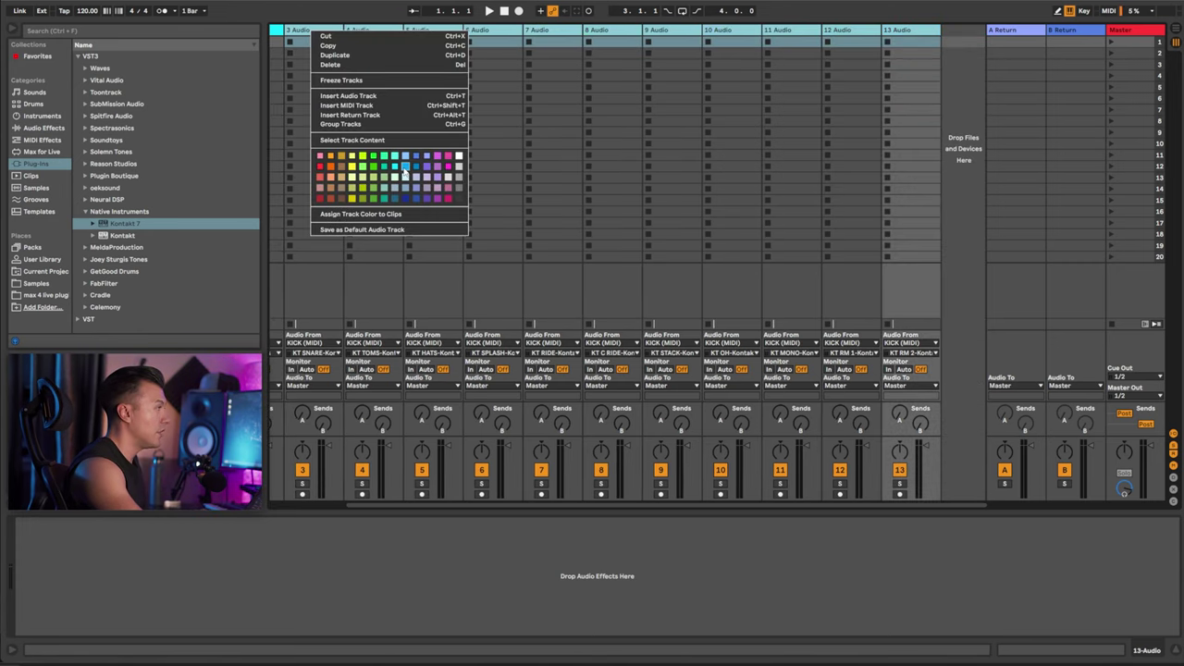
{"action": "left_click", "coordinate": [405, 169]}
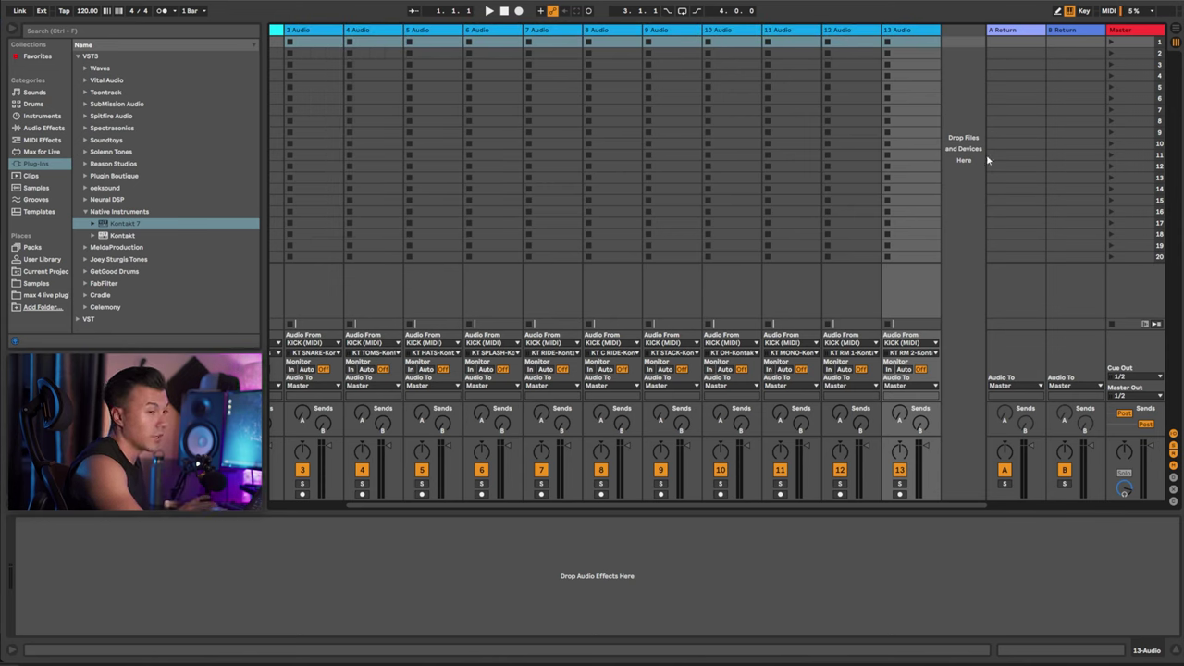
Rename audio tracks 3 through 6 to SNARE, TOMS, HATS and SPLASH, in that order.
{"action": "left_click", "coordinate": [280, 33]}
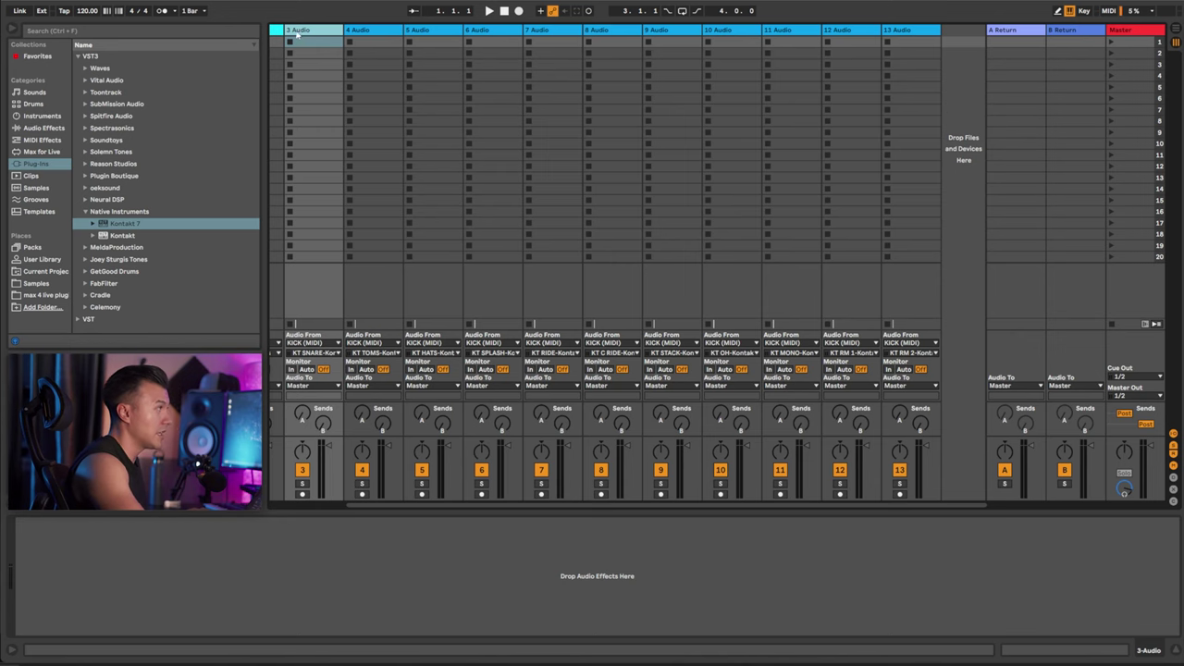
{"action": "left_click_drag", "start_coordinate": [311, 35], "coordinate": [396, 71]}
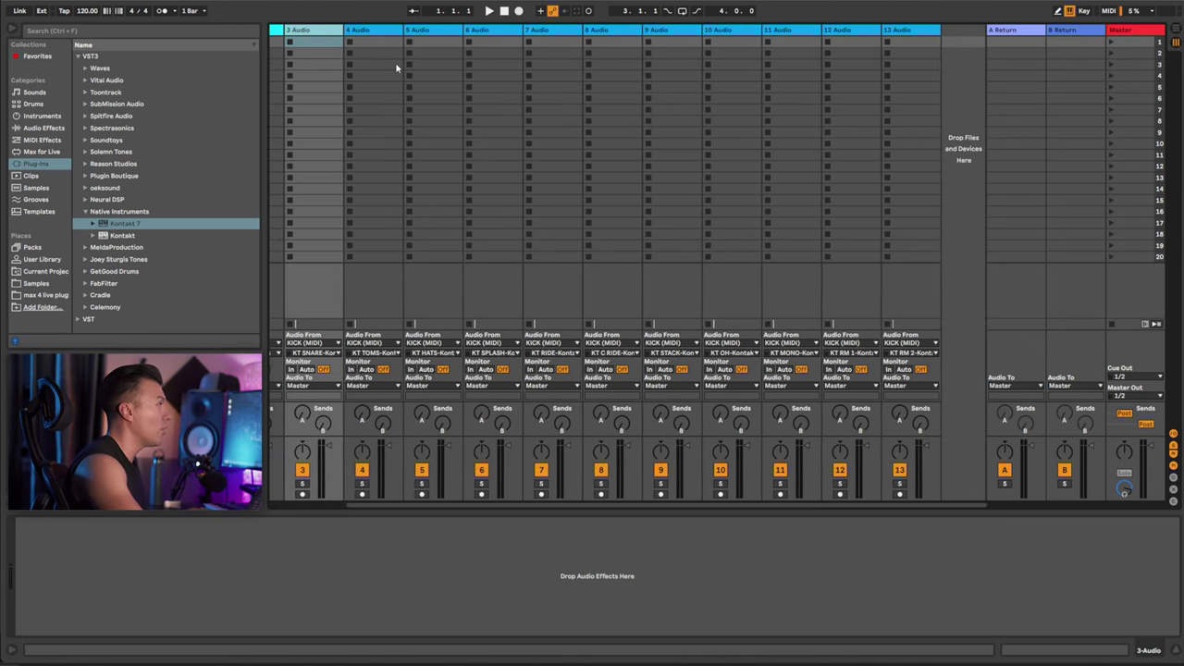
{"action": "key", "text": "ctrl+r"}
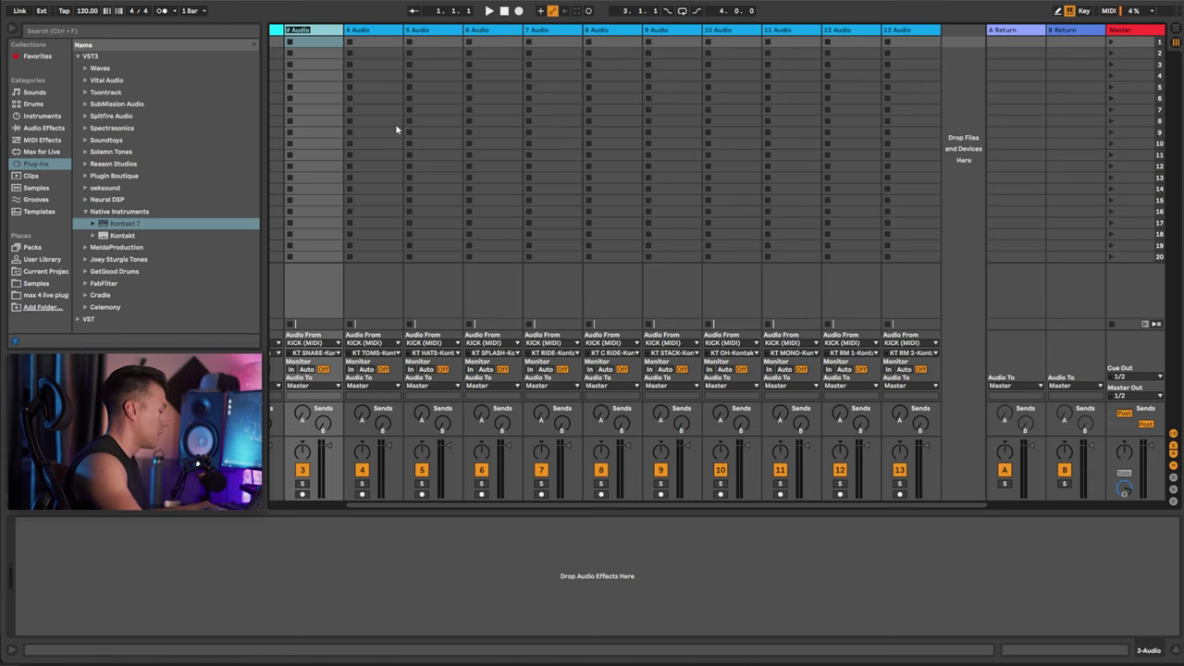
{"action": "type", "text": "SNARE"}
{"action": "key", "text": "Tab"}
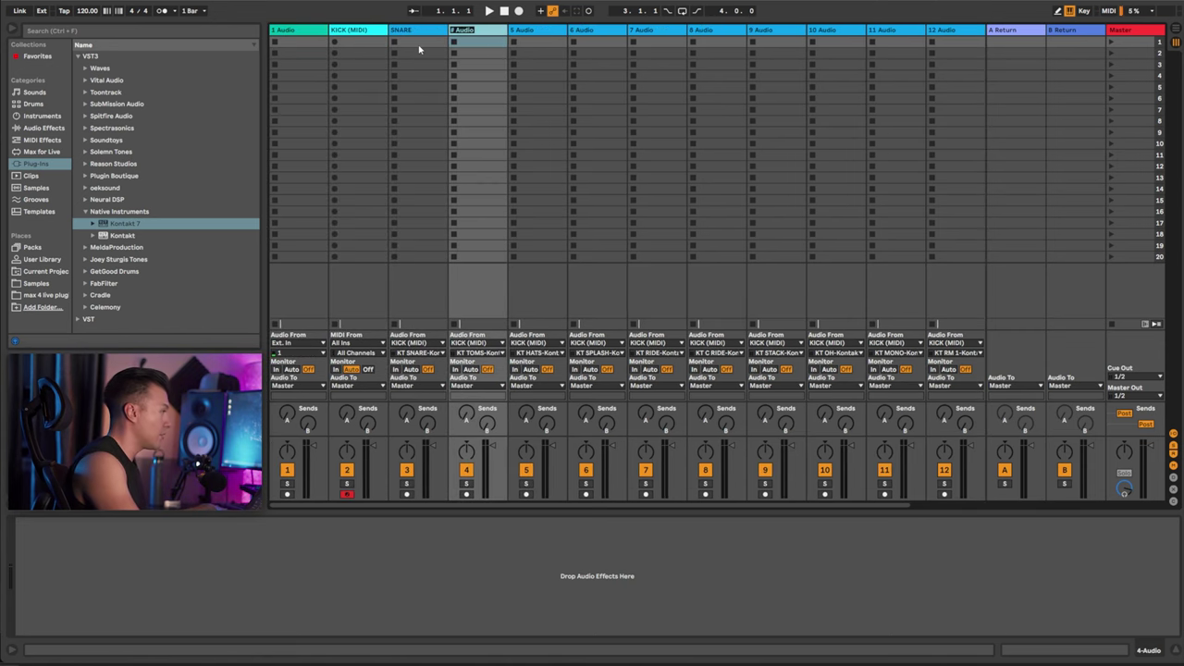
{"action": "type", "text": "TOMS"}
{"action": "key", "text": "Tab"}
{"action": "type", "text": "HATS"}
{"action": "key", "text": "Tab"}
{"action": "type", "text": "SPLASH"}
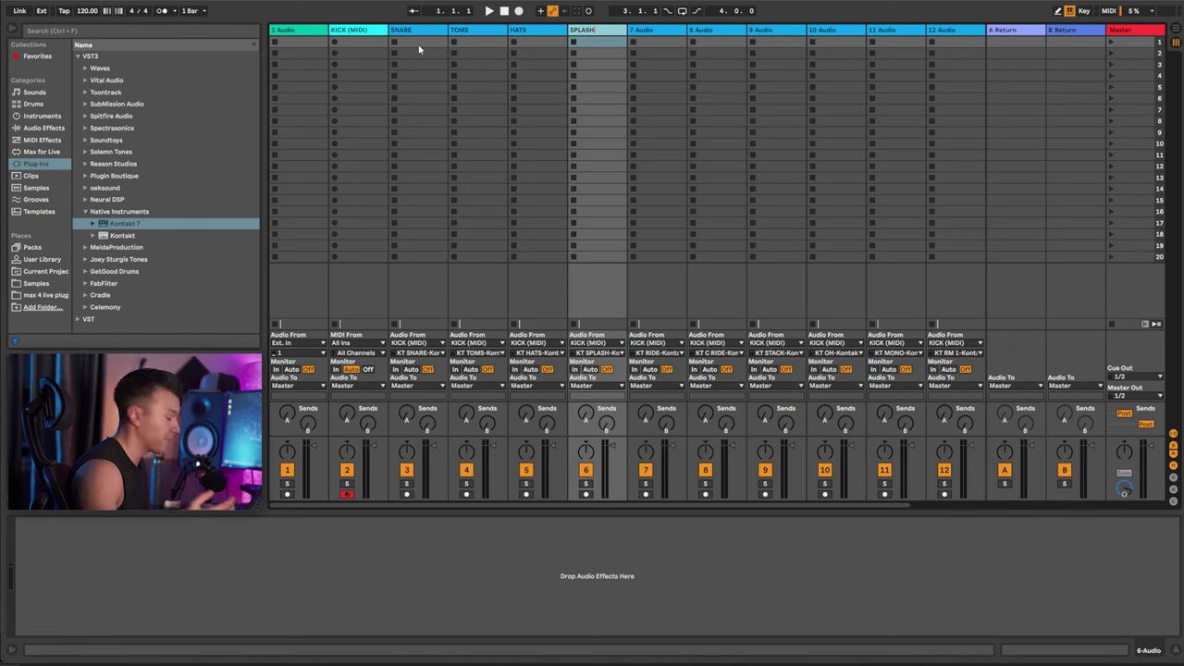
Rename tracks 7 through 13 to RIDE, CRASH RIDE, STACK, OH, MONO, ROOM 1 and ROOM 2, in that order.
{"action": "key", "text": "Tab"}
{"action": "type", "text": "RIDE"}
{"action": "key", "text": "Tab"}
{"action": "type", "text": "CRASH RIDE"}
{"action": "key", "text": "Tab"}
{"action": "type", "text": "STACK\tOH"}
{"action": "key", "text": "Tab"}
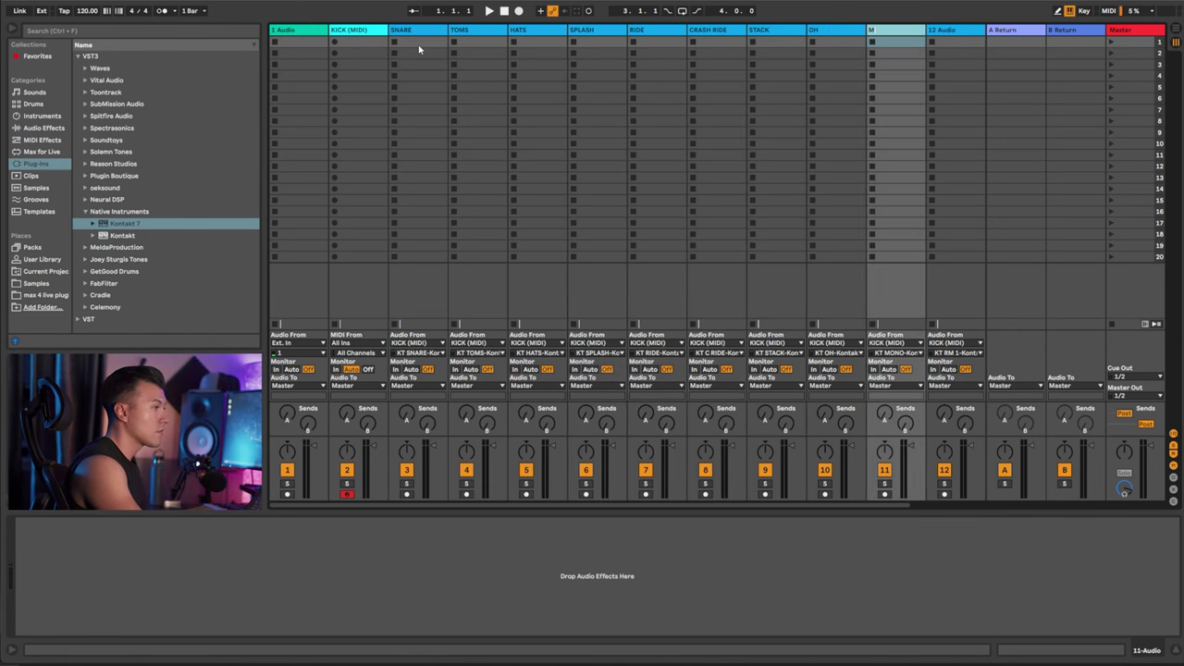
{"action": "type", "text": "MONO\tROOM 1"}
{"action": "key", "text": "Tab"}
{"action": "type", "text": "ROOM 2"}
Set monitoring to In for all audio tracks from SNARE through ROOM 2 together.
{"action": "left_click_drag", "start_coordinate": [818, 504], "coordinate": [886, 505]}
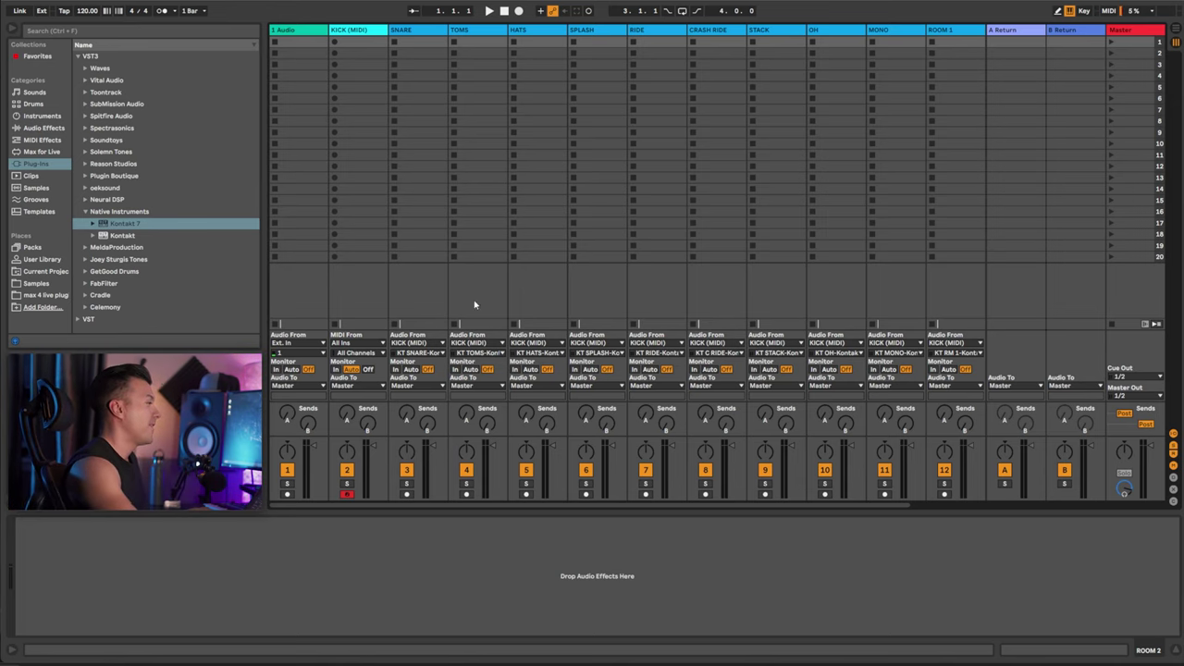
{"action": "left_click", "coordinate": [426, 34]}
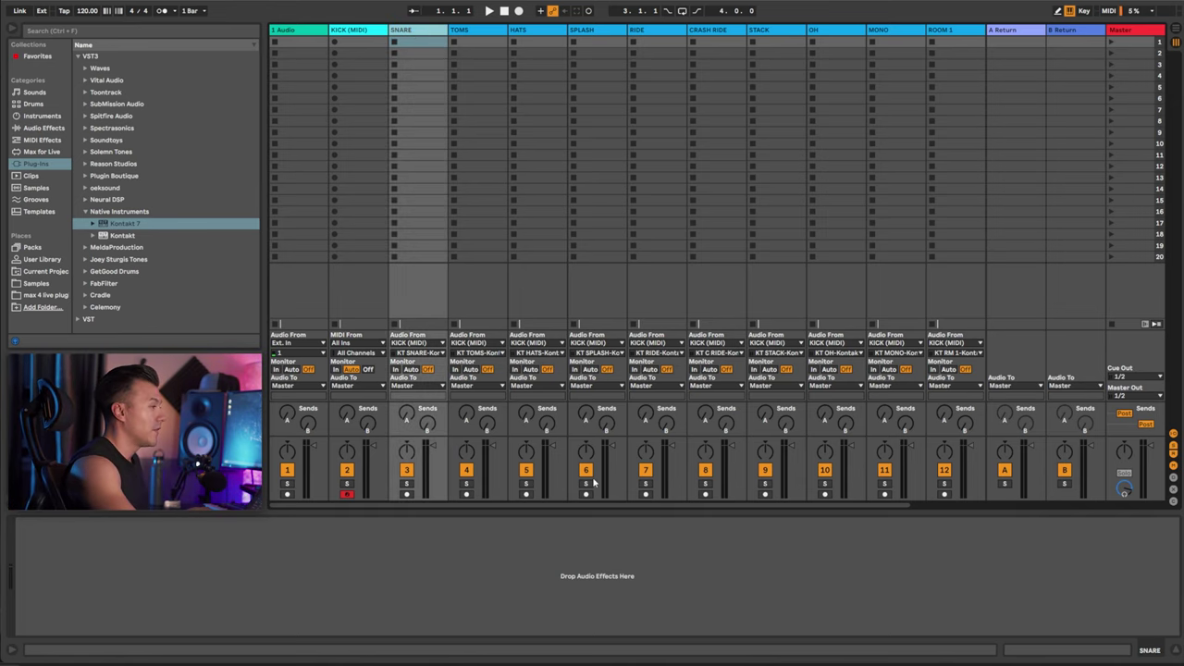
{"action": "scroll", "coordinate": [587, 508], "scroll_direction": "right", "scroll_amount": 3}
{"action": "left_click", "coordinate": [912, 28], "text": "shift"}
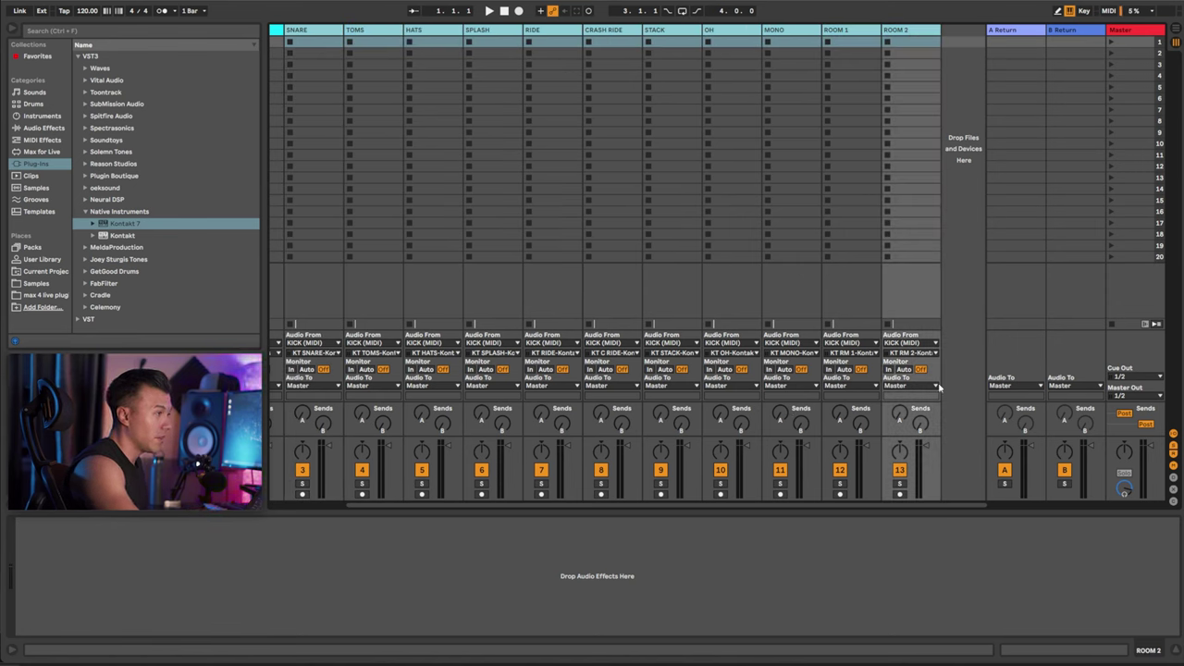
{"action": "left_click", "coordinate": [890, 369]}
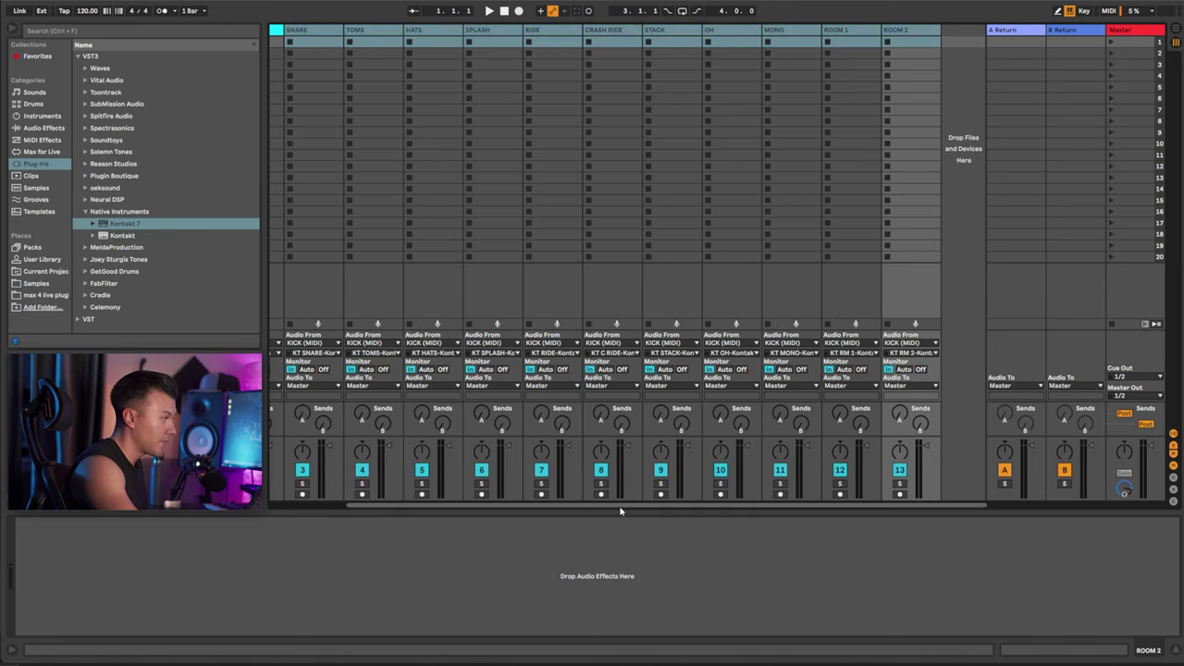
Open Kontakt on the KICK (MIDI) track and audition Song 09 - Groove 10 from GGD_Free_Grooves_Vol2 in the Groove Player.
{"action": "left_click_drag", "start_coordinate": [619, 507], "coordinate": [450, 509]}
{"action": "left_click", "coordinate": [354, 31]}
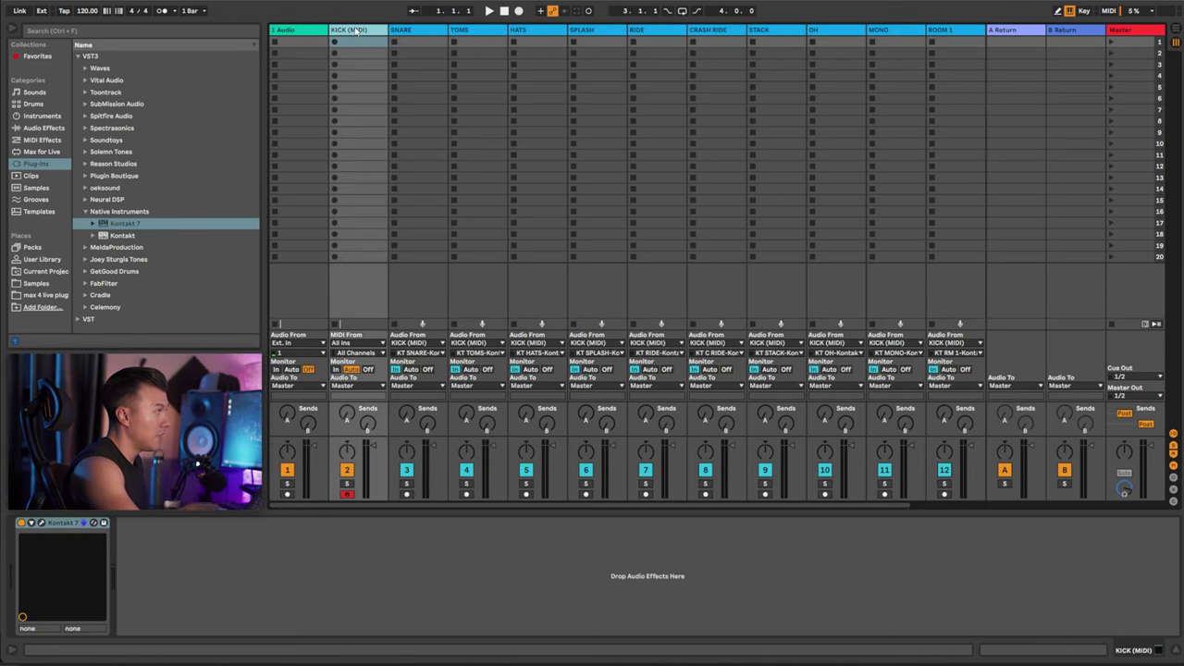
{"action": "left_click", "coordinate": [40, 524]}
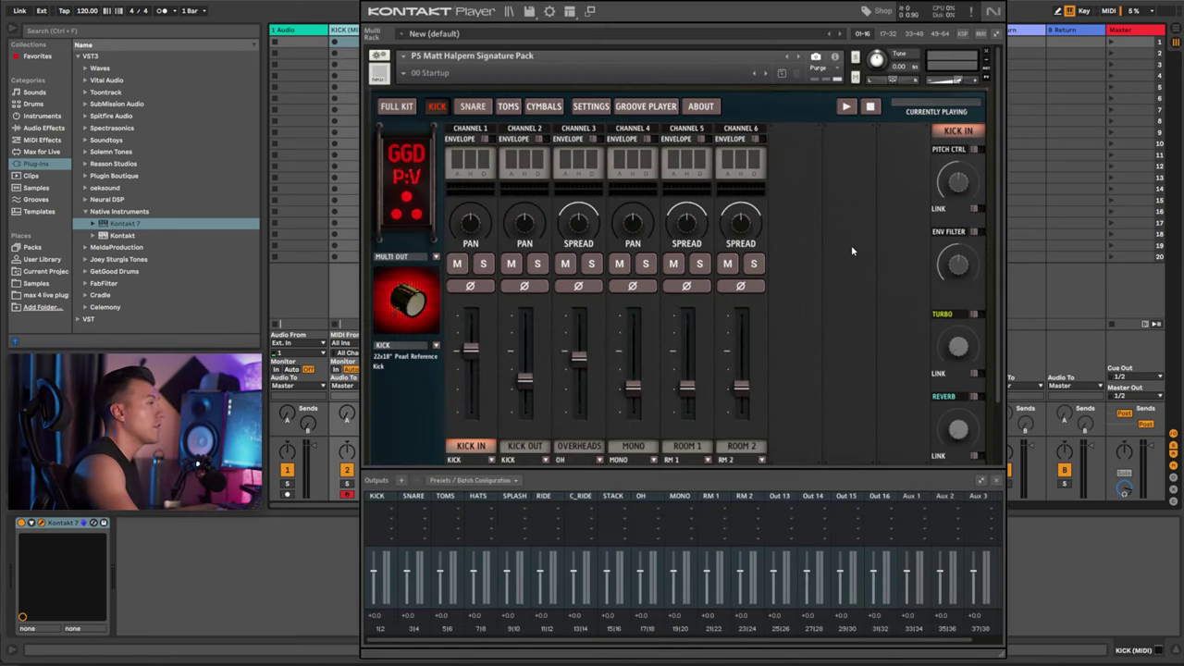
{"action": "left_click", "coordinate": [645, 106]}
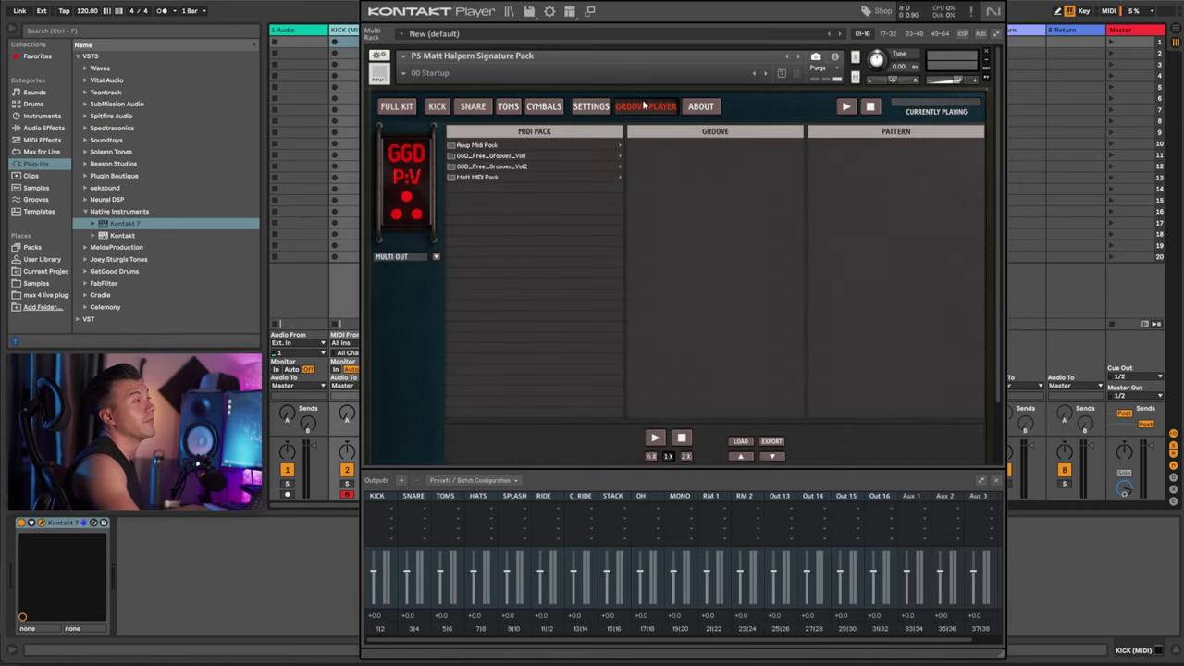
{"action": "left_click", "coordinate": [490, 165]}
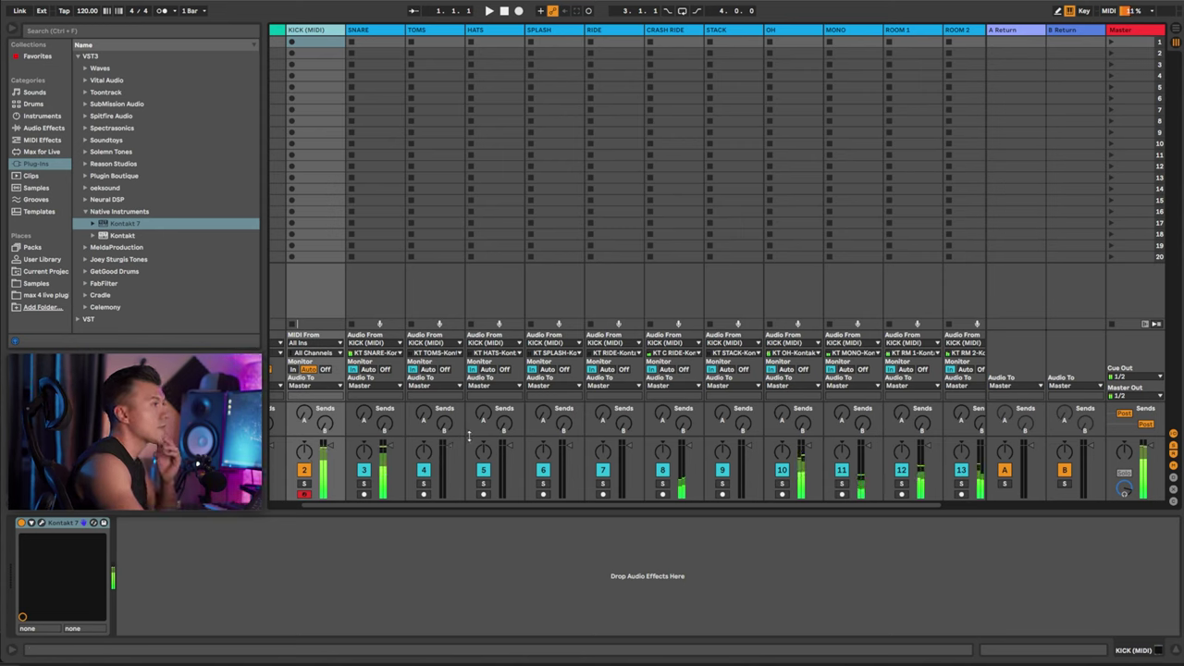
Start the song playback, bring Kontakt back to stop the groove preview, and hide the plug-in window.
{"action": "key", "text": "space"}
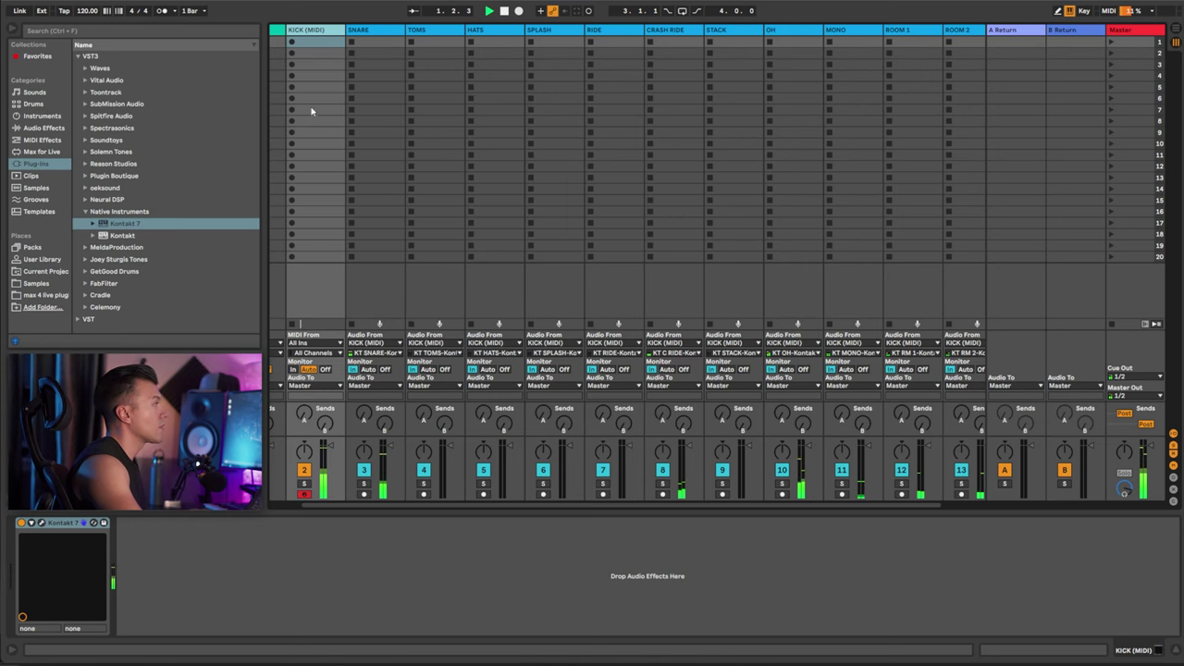
{"action": "key", "text": "super+alt+p"}
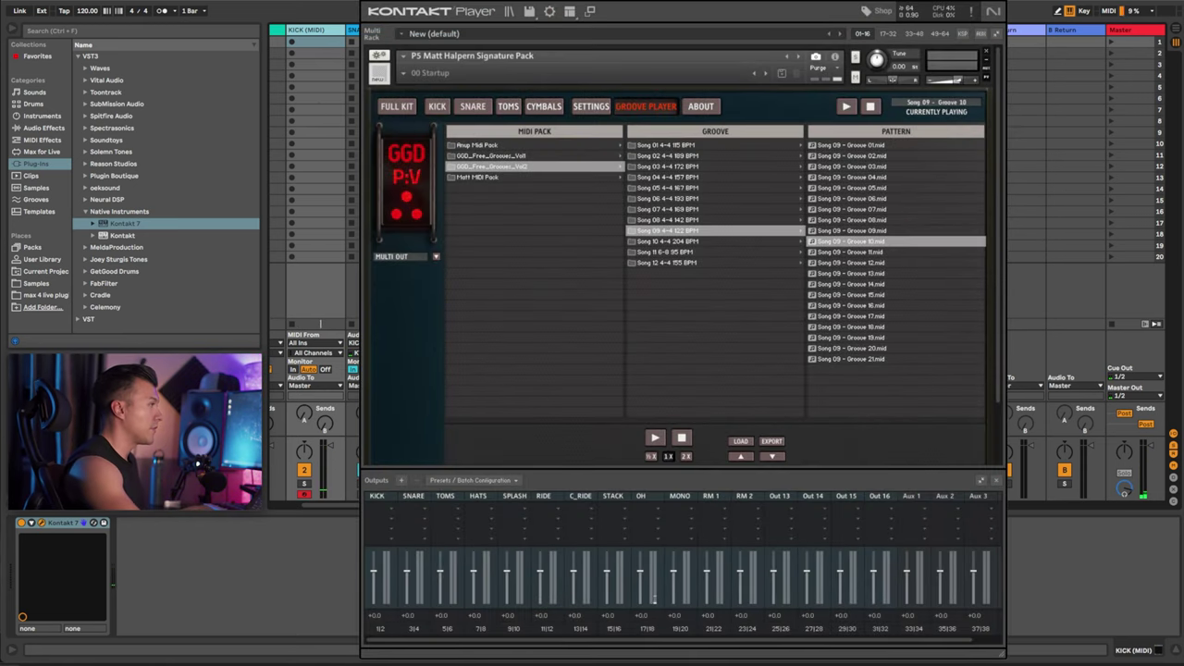
{"action": "key", "text": "super+alt+p"}
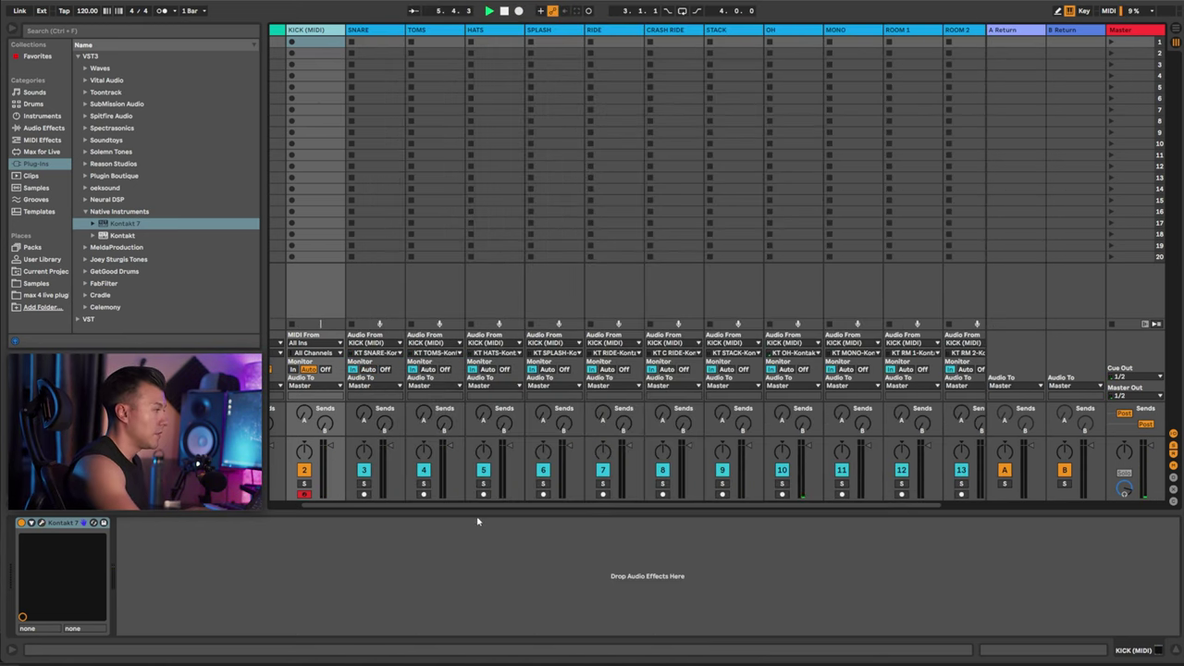
Group the tracks from KICK (MIDI) through ROOM 2 and name the group DRUM BUS.
{"action": "left_click_drag", "start_coordinate": [457, 508], "coordinate": [711, 498]}
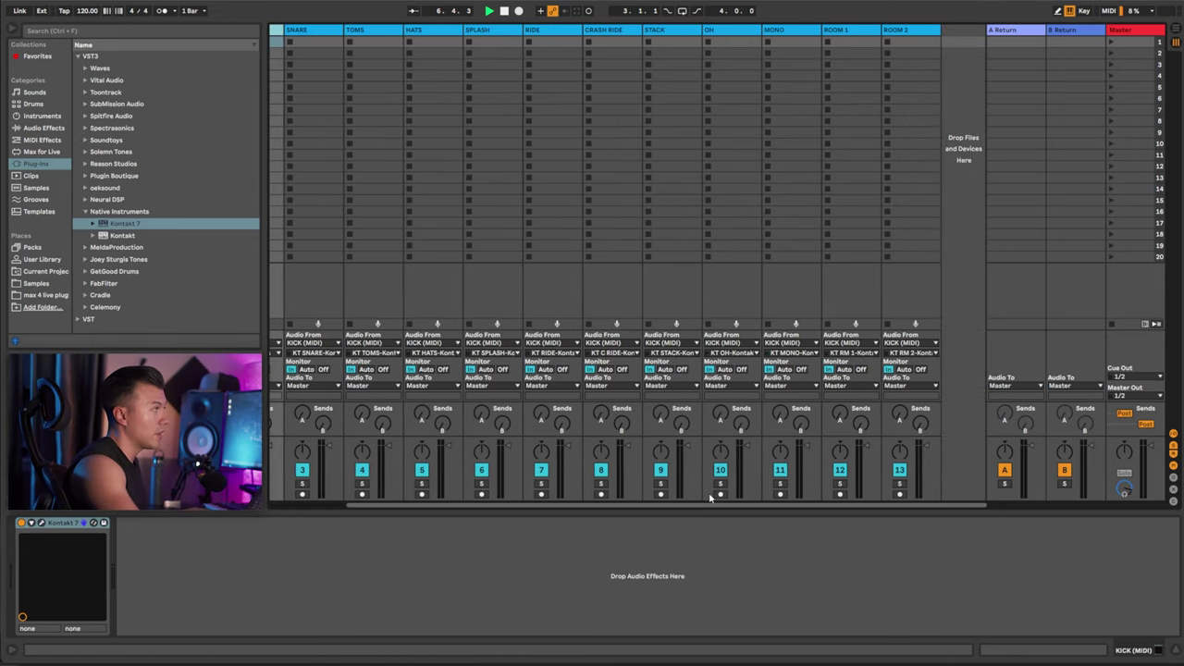
{"action": "left_click_drag", "start_coordinate": [601, 500], "coordinate": [665, 503]}
{"action": "left_click_drag", "start_coordinate": [549, 502], "coordinate": [412, 506]}
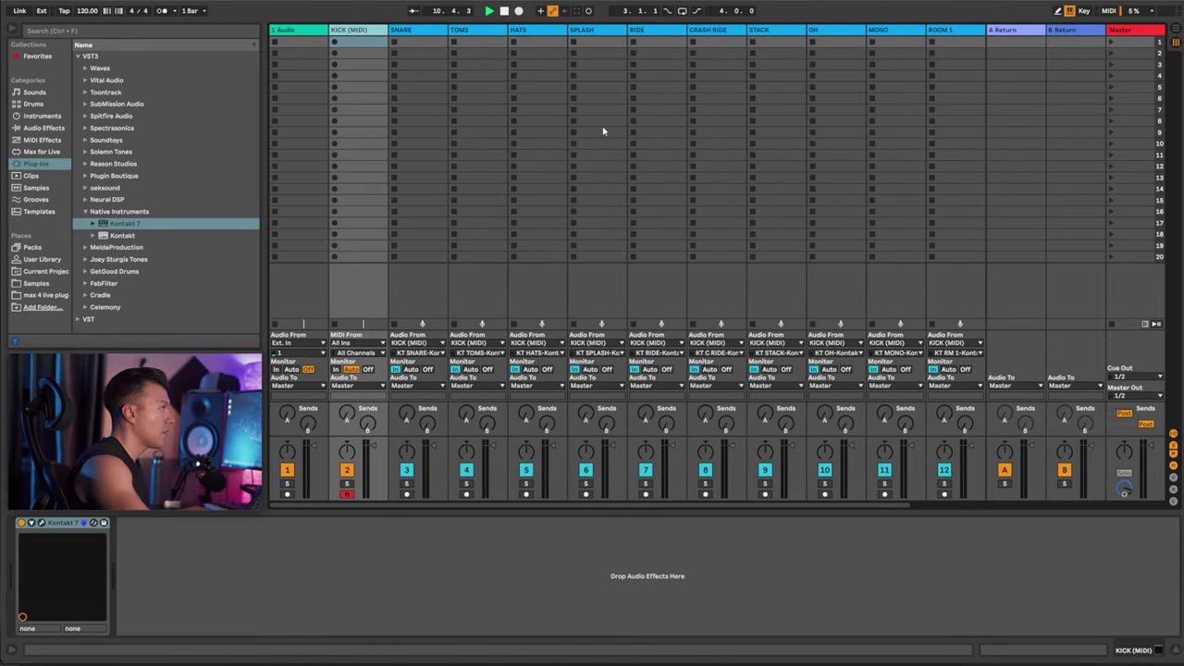
{"action": "left_click_drag", "start_coordinate": [520, 506], "coordinate": [623, 504]}
{"action": "scroll", "coordinate": [660, 497], "scroll_direction": "right", "scroll_amount": 3}
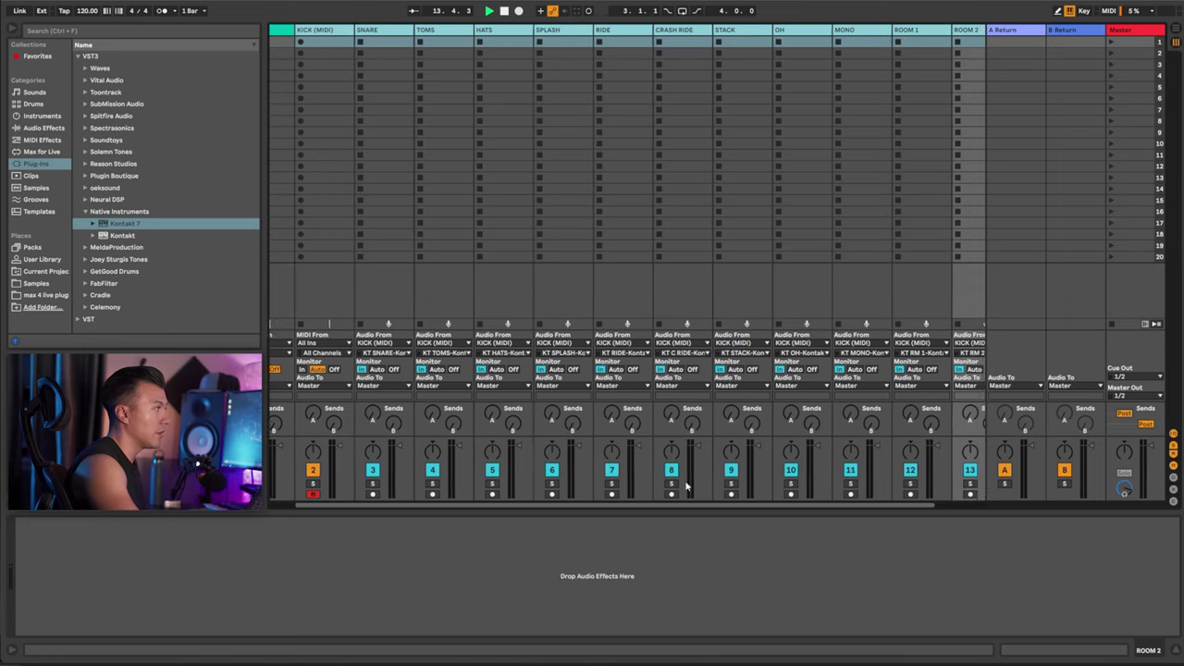
{"action": "scroll", "coordinate": [654, 486], "scroll_direction": "right", "scroll_amount": 1}
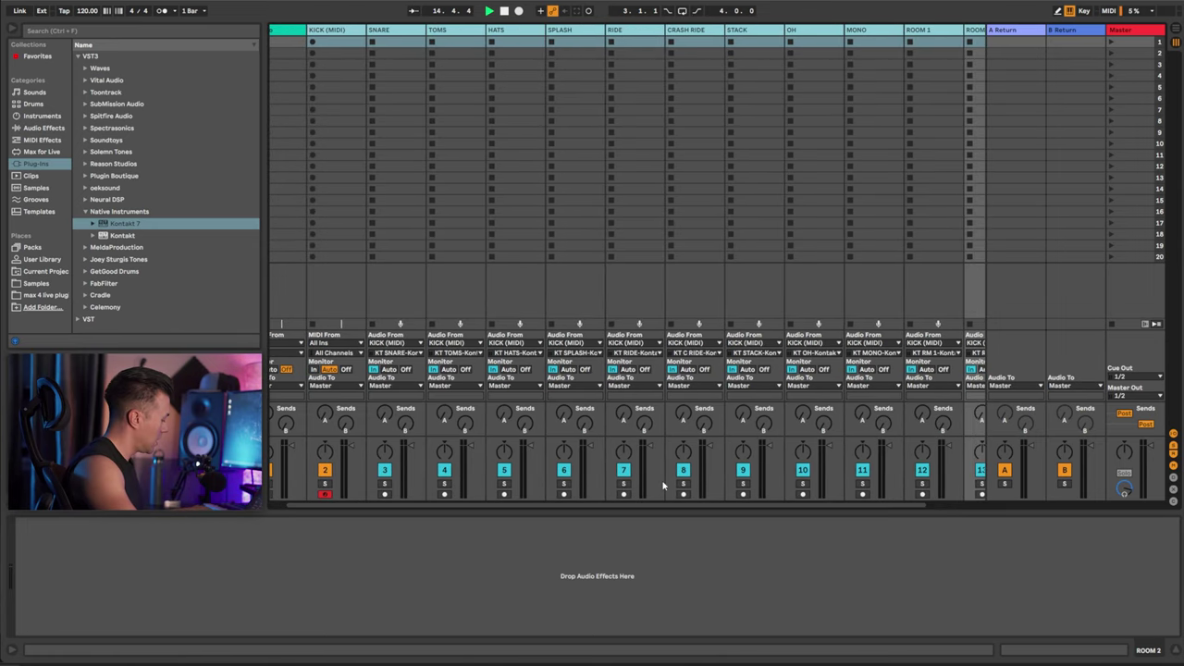
{"action": "key", "text": "ctrl+g"}
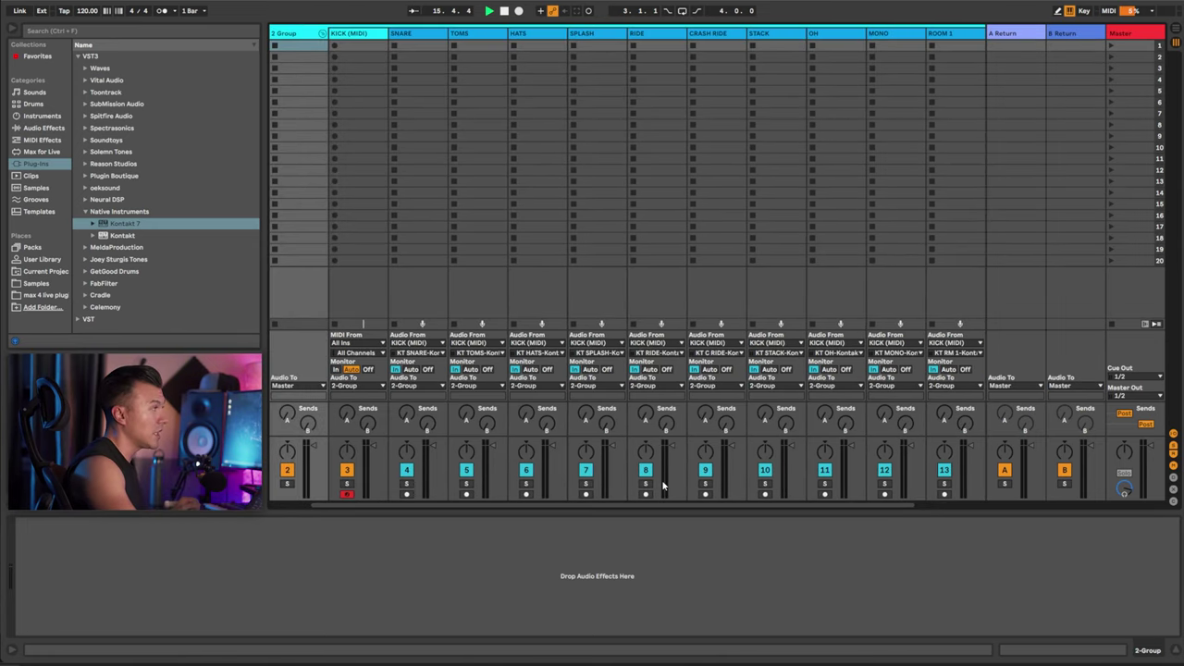
{"action": "key", "text": "ctrl+r"}
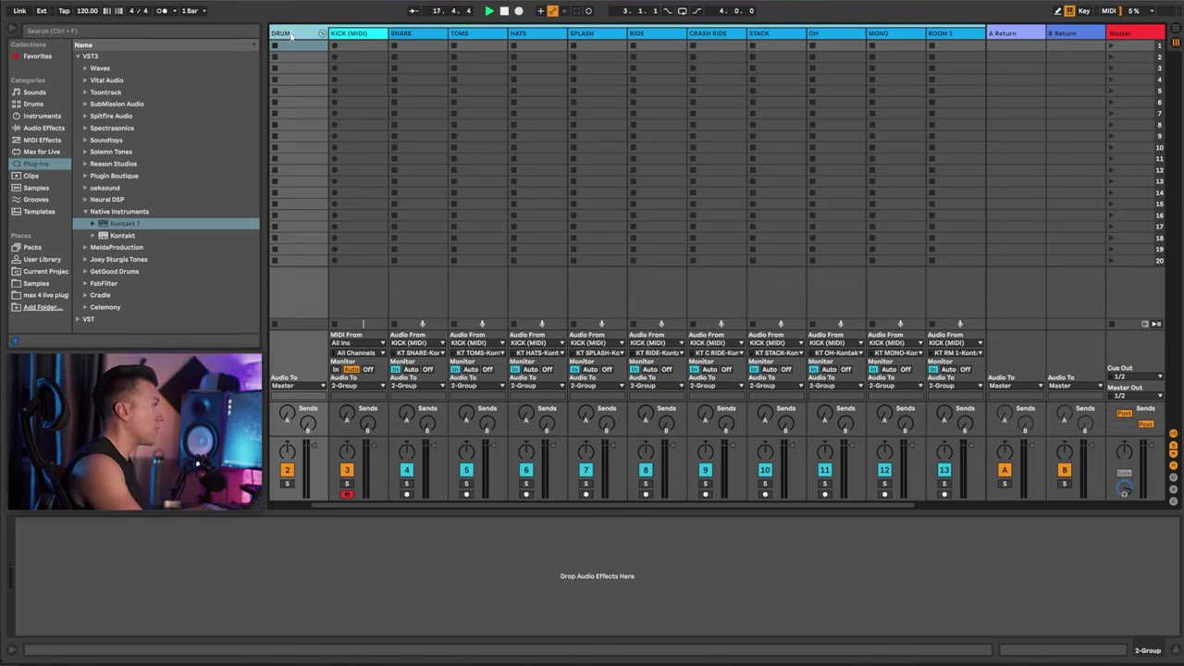
{"action": "left_click", "coordinate": [419, 59]}
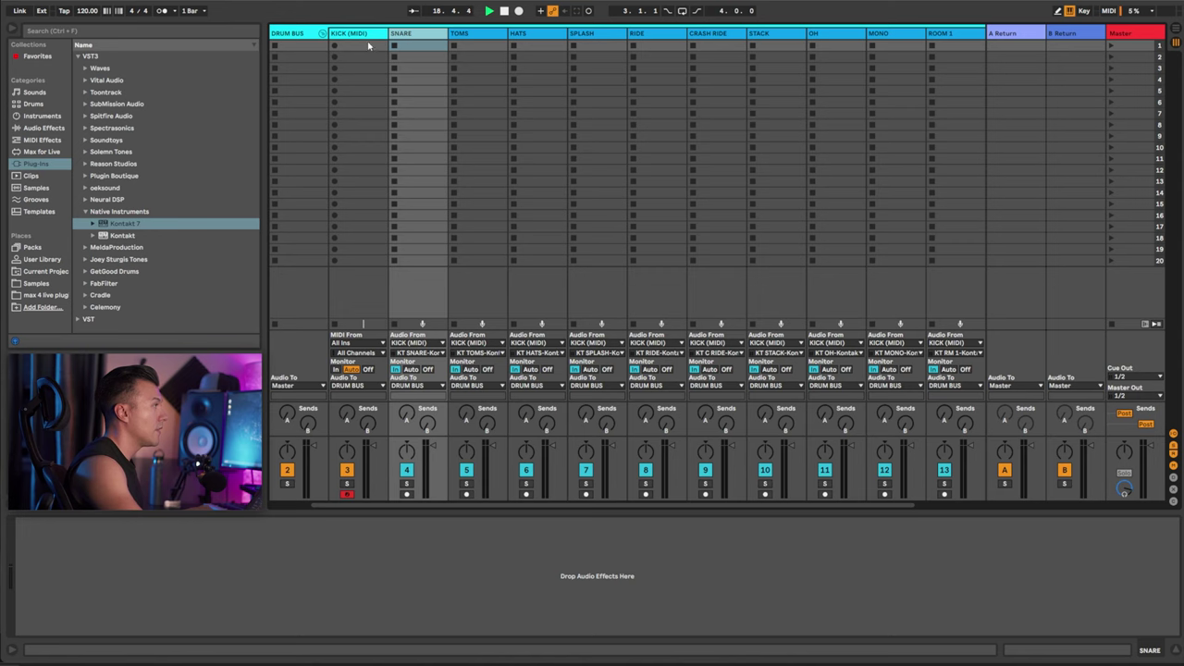
Recolor the KICK (MIDI) track with the same bright blue as the other drum tracks.
{"action": "left_click", "coordinate": [363, 33]}
{"action": "right_click", "coordinate": [363, 33]}
{"action": "left_click", "coordinate": [458, 195]}
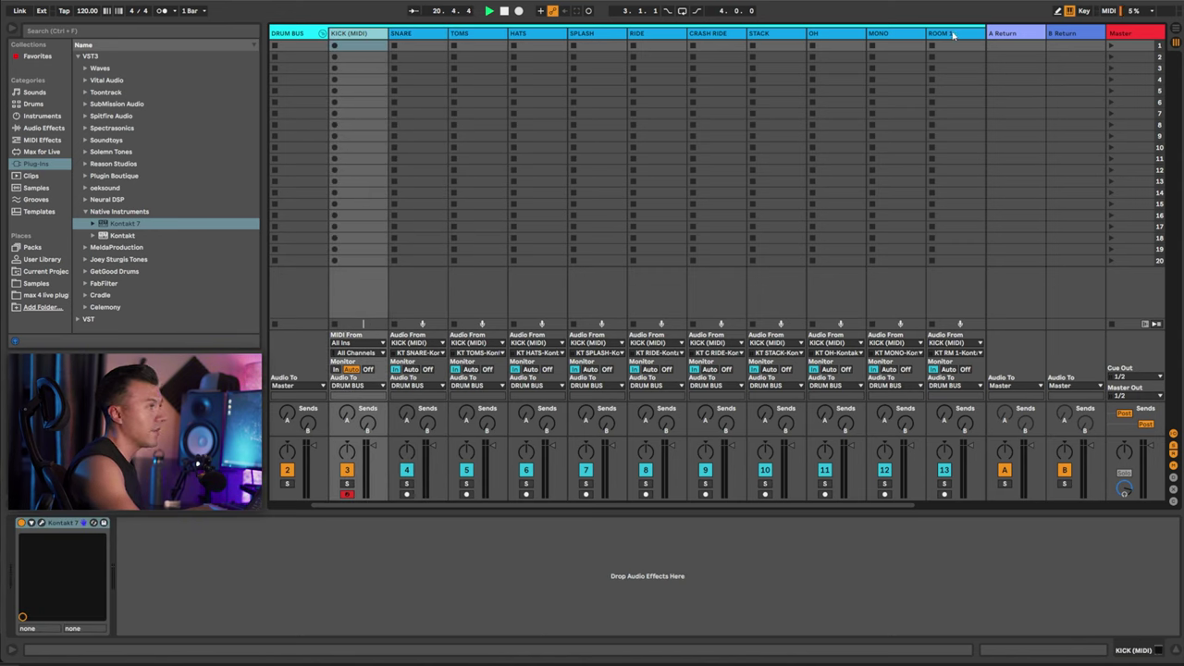
Group the ROOM 1 and ROOM 2 tracks as ROOMS inside the drum bus and fold that group.
{"action": "left_click_drag", "start_coordinate": [574, 507], "coordinate": [688, 504]}
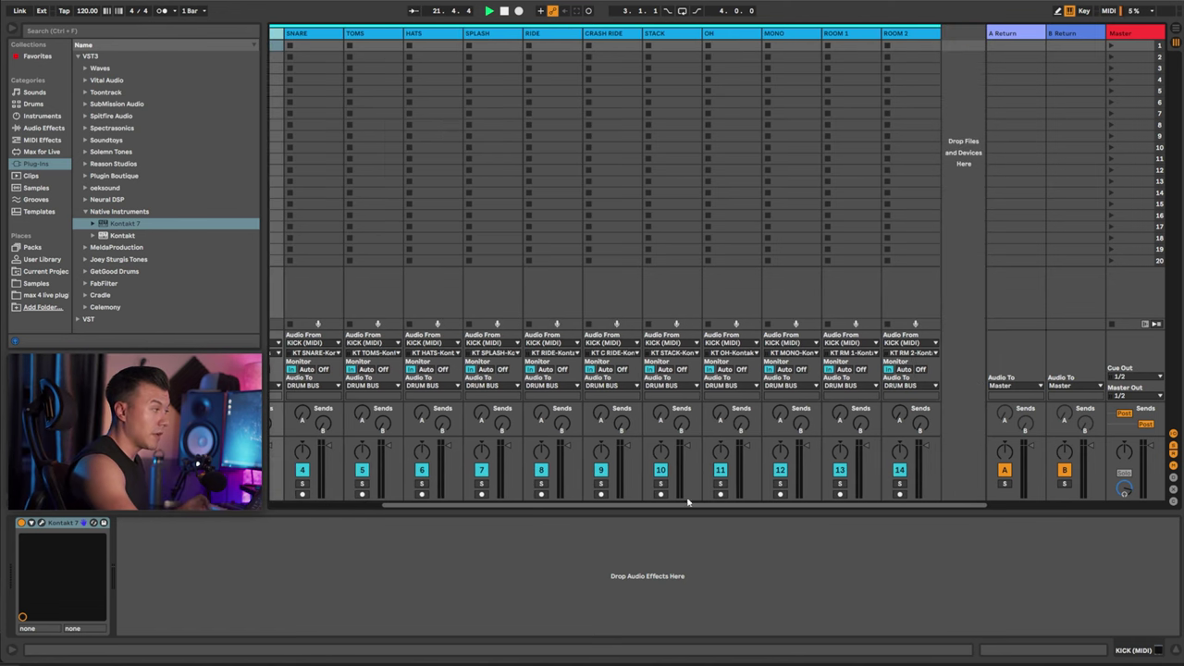
{"action": "left_click_drag", "start_coordinate": [868, 40], "coordinate": [909, 46]}
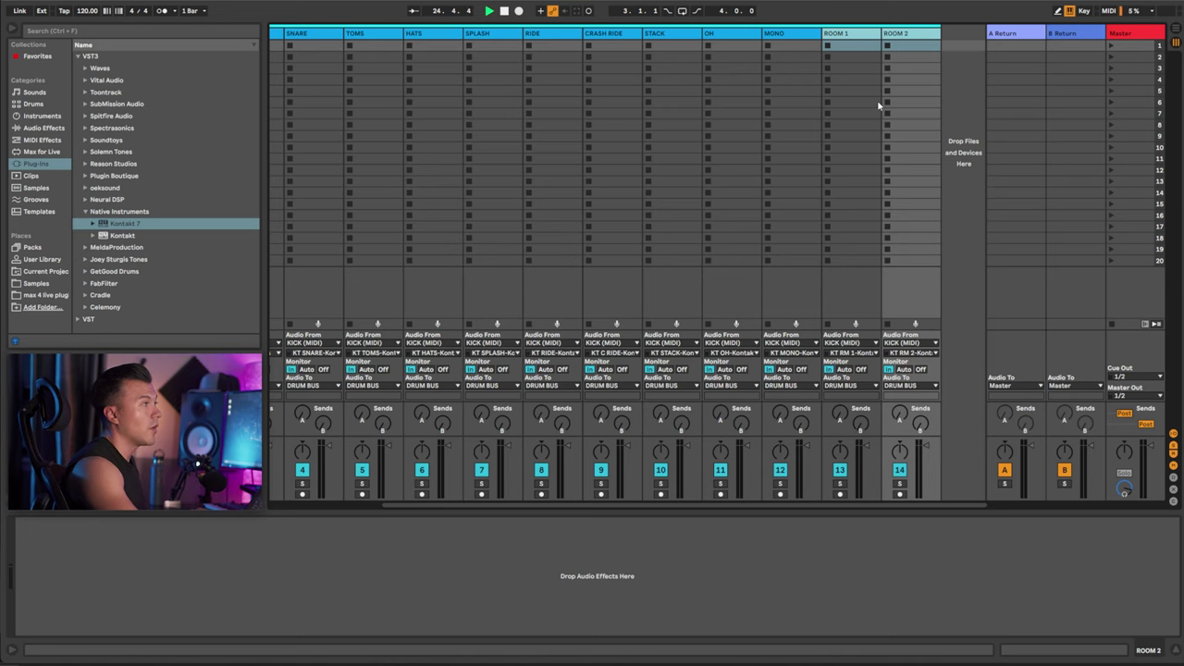
{"action": "key", "text": "ctrl+g"}
{"action": "key", "text": "ctrl+r"}
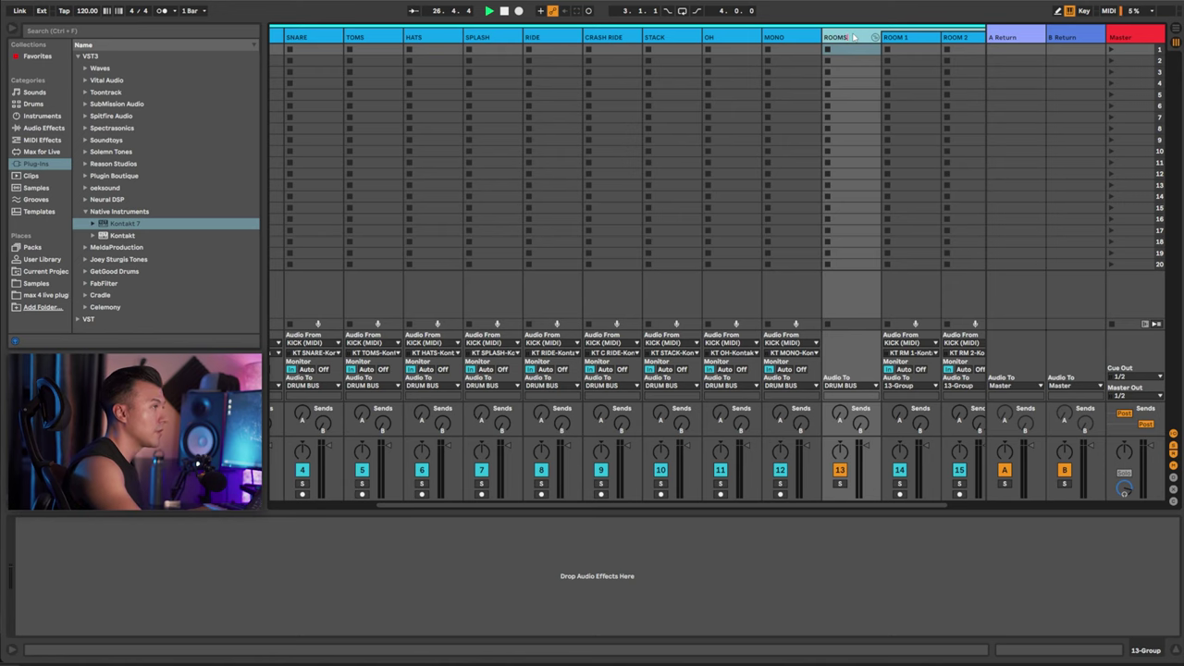
{"action": "left_click", "coordinate": [873, 38]}
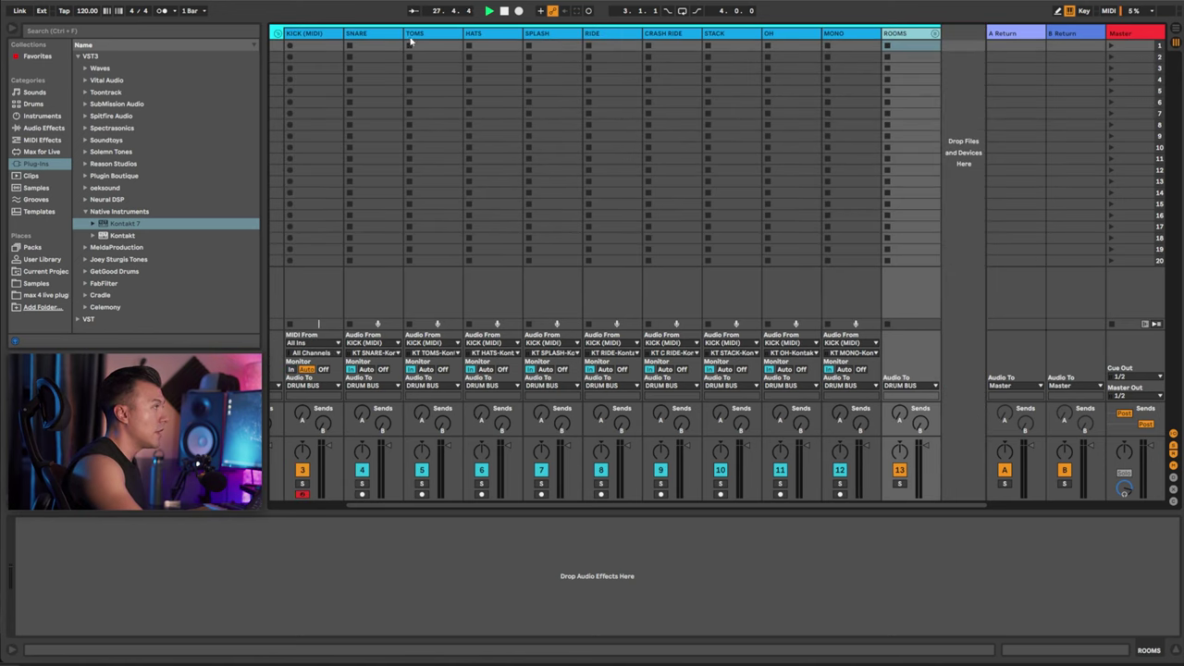
Group the SPLASH, RIDE, CRASH RIDE and STACK tracks as CYMBALS and fold that group.
{"action": "left_click", "coordinate": [558, 41]}
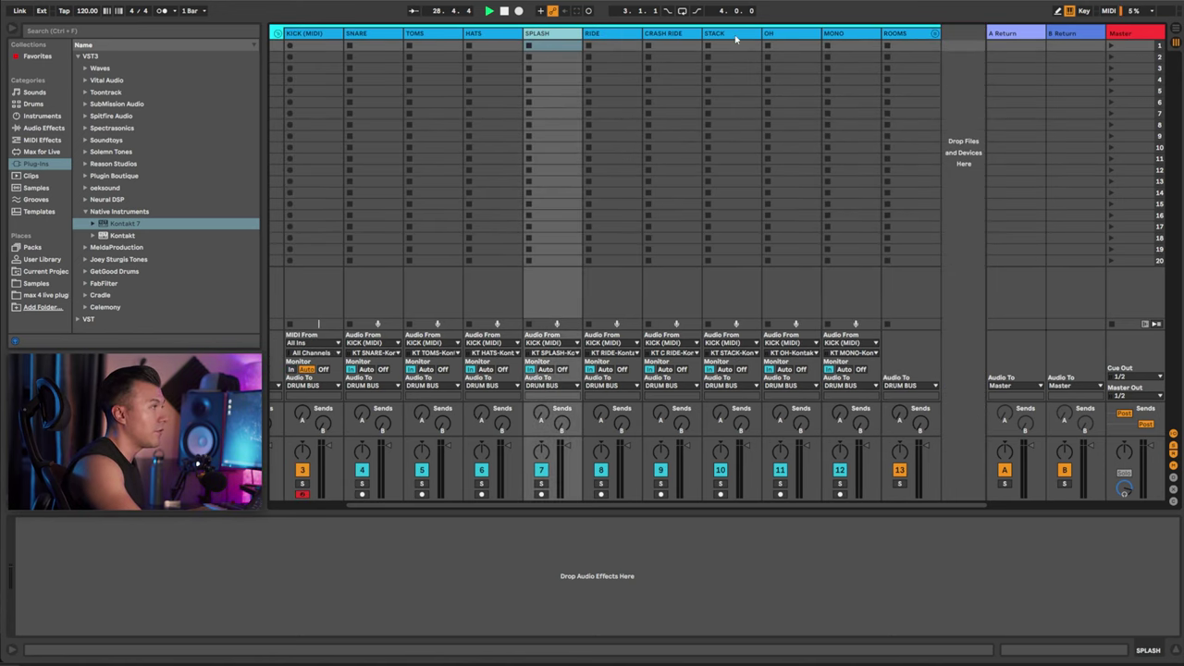
{"action": "left_click", "coordinate": [735, 38], "text": "shift"}
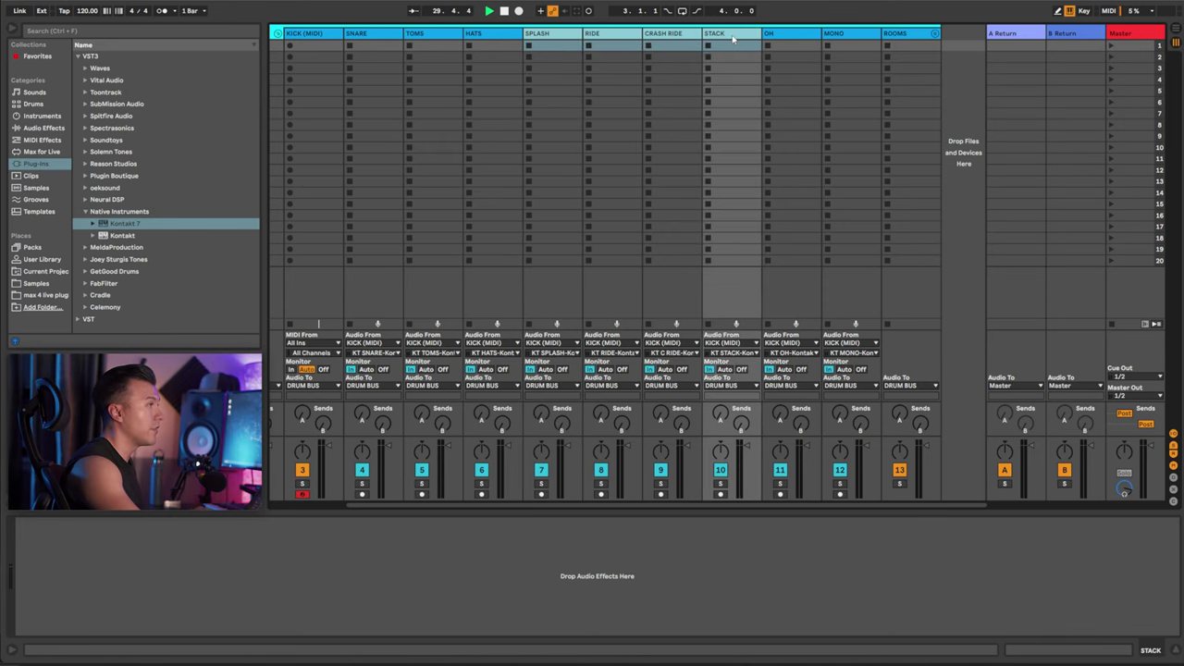
{"action": "key", "text": "ctrl+g"}
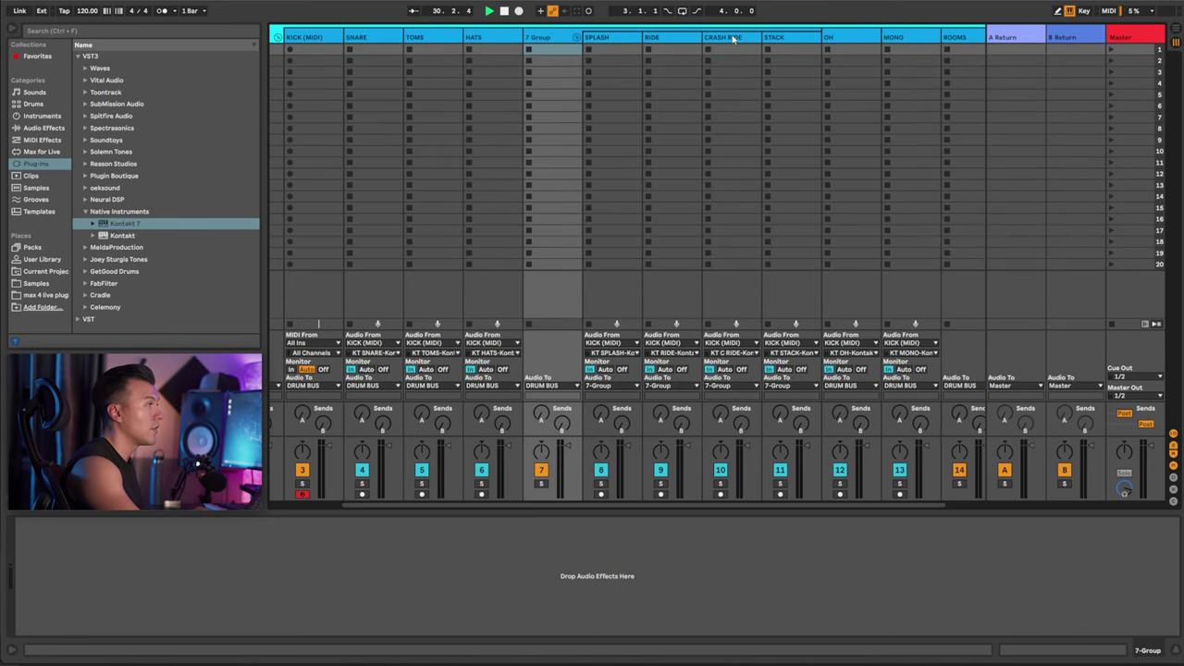
{"action": "key", "text": "ctrl+r"}
{"action": "type", "text": "CYMBALS"}
{"action": "key", "text": "Return"}
{"action": "left_click", "coordinate": [576, 38]}
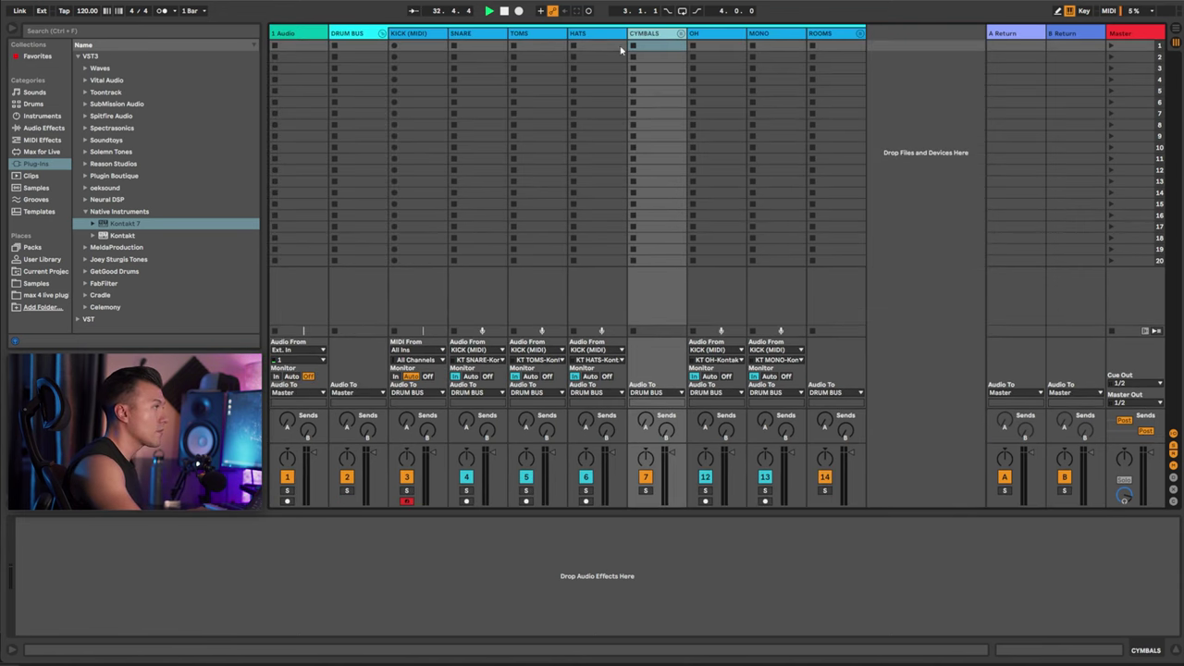
Delete the unused 1 Audio track in front of the DRUM BUS group.
{"action": "left_click", "coordinate": [681, 67]}
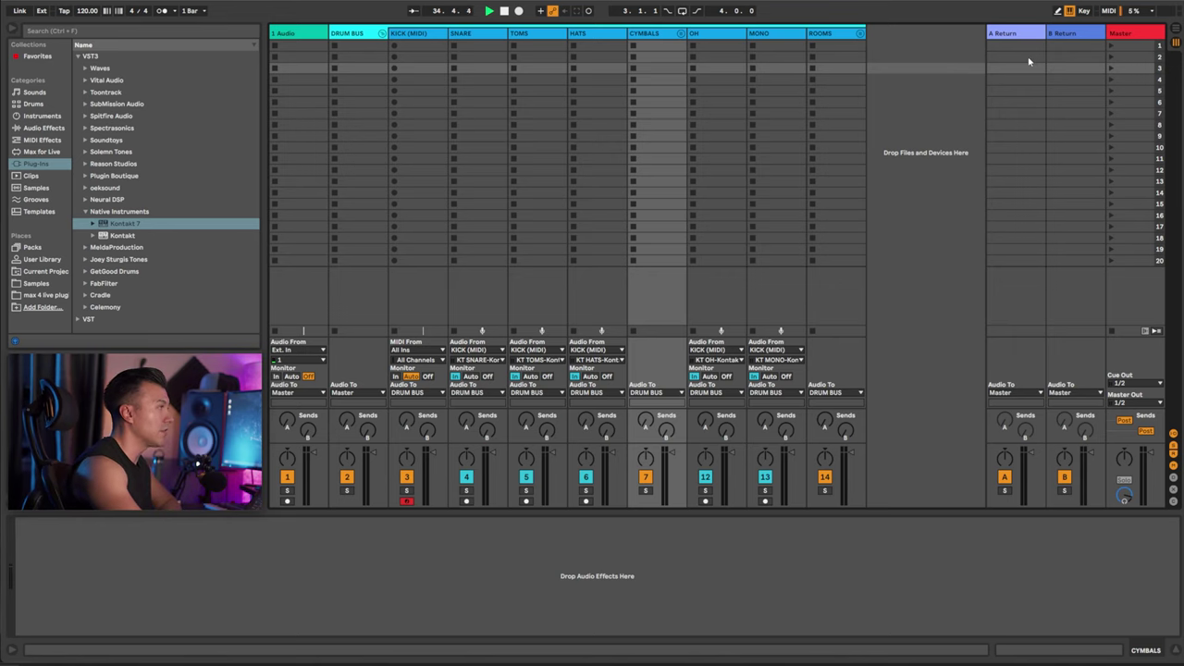
{"action": "left_click", "coordinate": [292, 33]}
{"action": "key", "text": "Delete"}
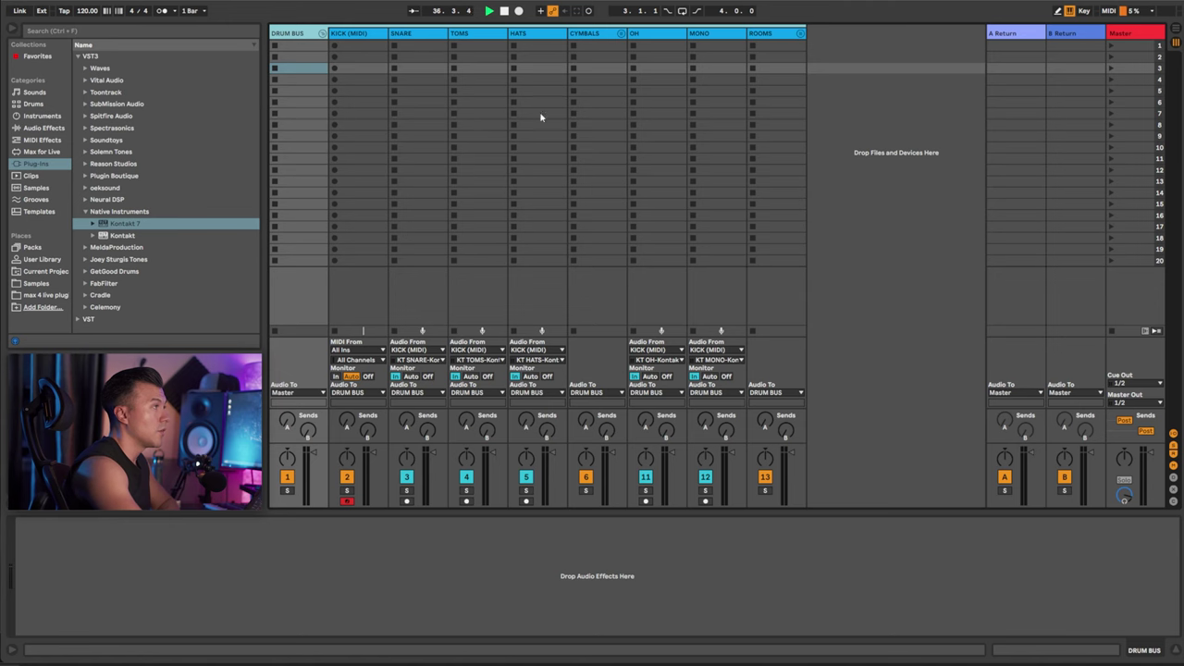
Open the Kontakt 7 instrument on the KICK (MIDI) track and look through the user presets of its output section.
{"action": "left_click", "coordinate": [359, 33]}
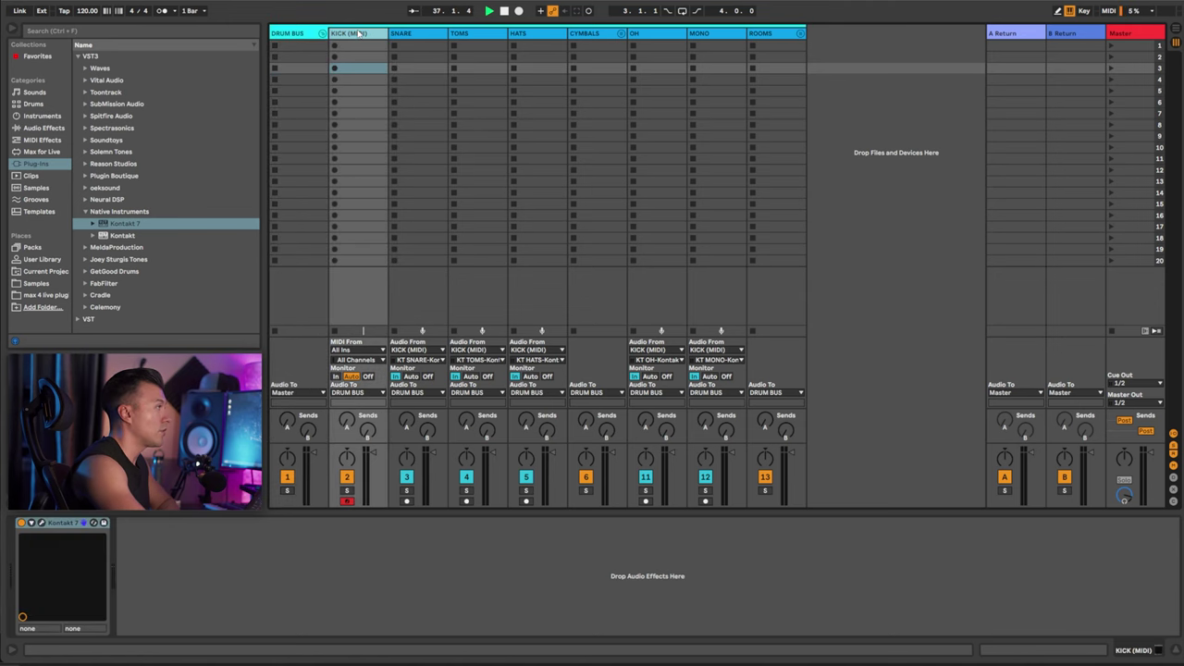
{"action": "left_click", "coordinate": [40, 523]}
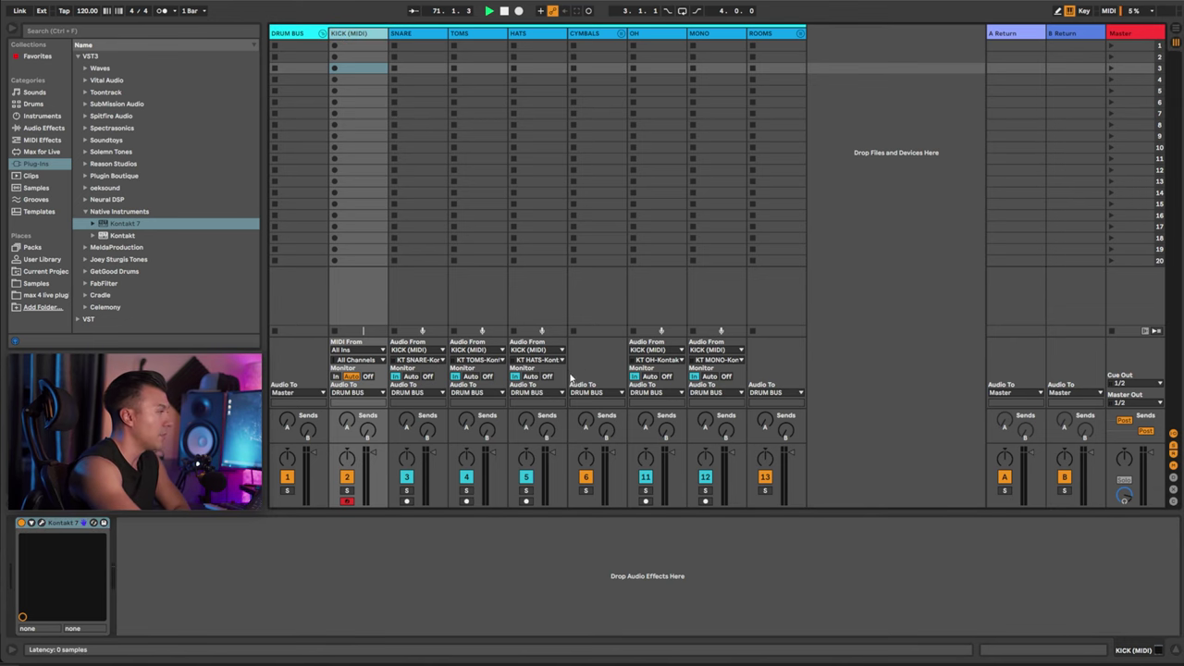
{"action": "left_click", "coordinate": [41, 524]}
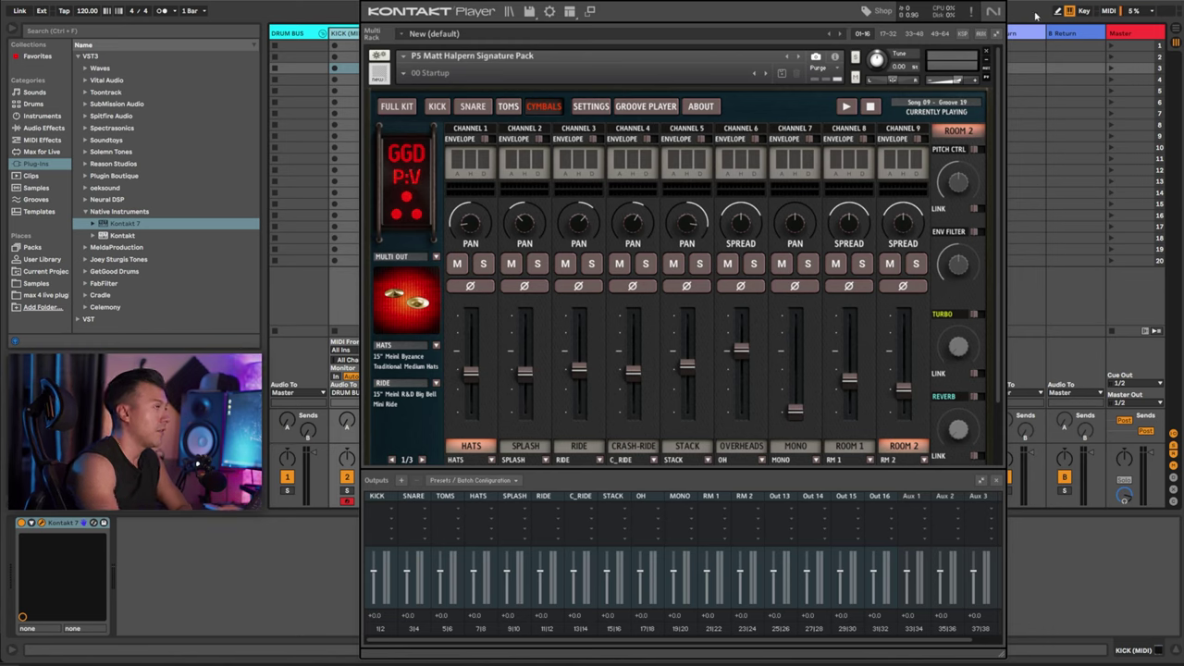
{"action": "left_click", "coordinate": [451, 482]}
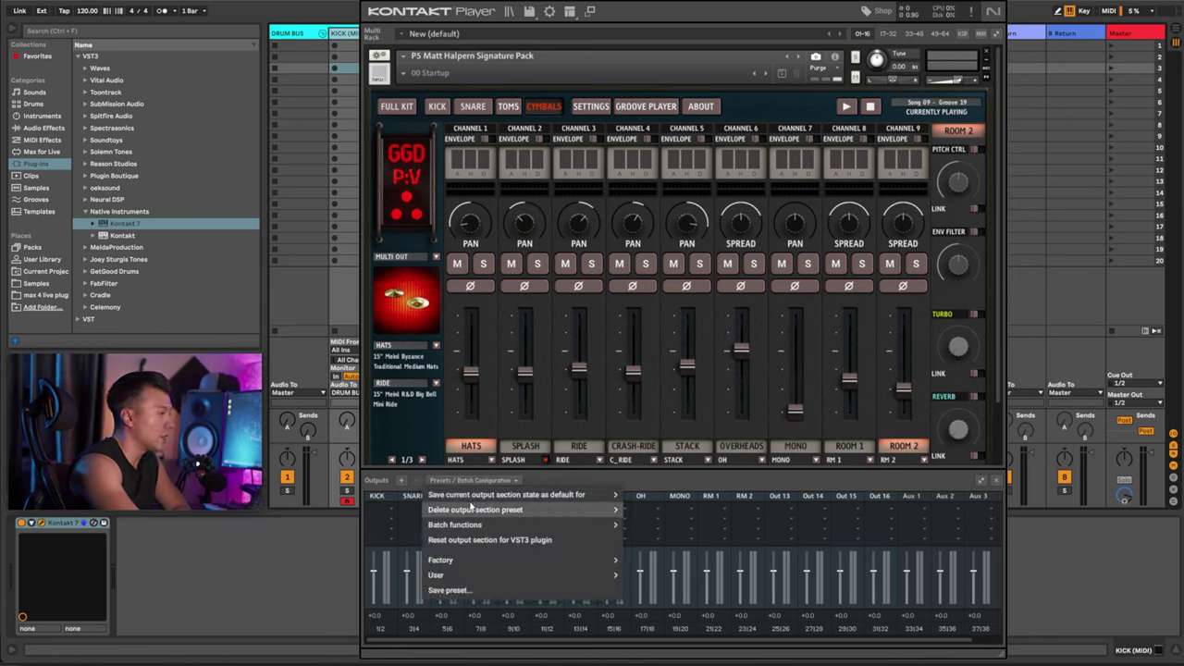
{"action": "mouse_move", "coordinate": [463, 575]}
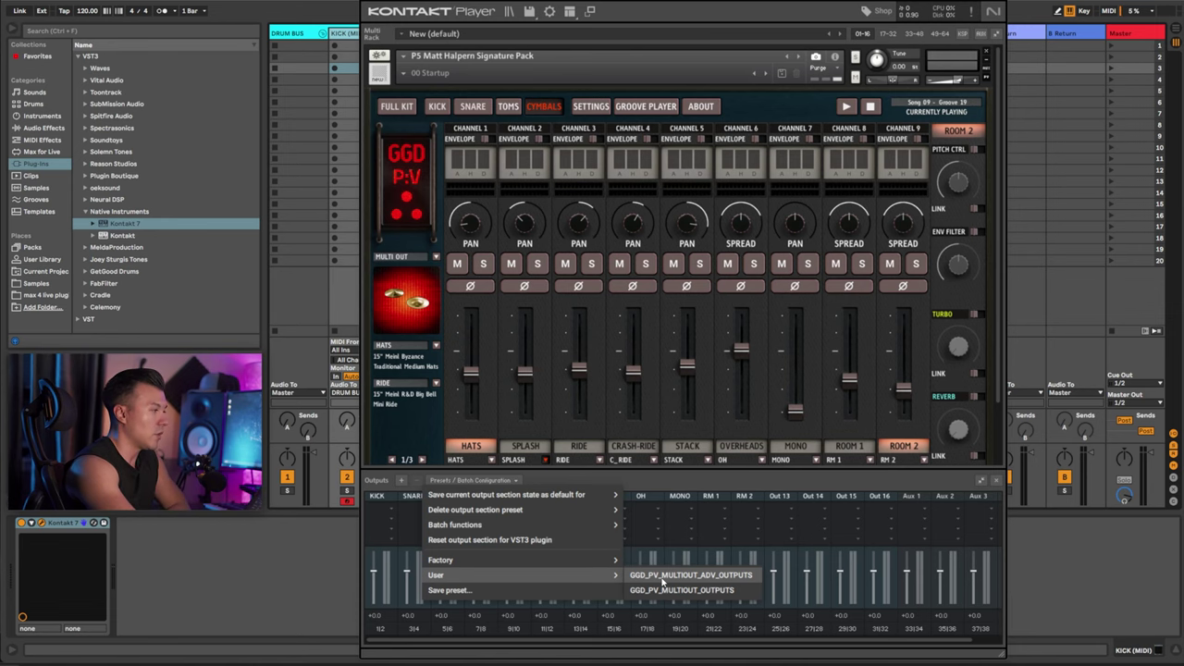
Examine the full path of the Output Section Presets folder while saving an output preset, and cancel the save.
{"action": "left_click", "coordinate": [448, 590]}
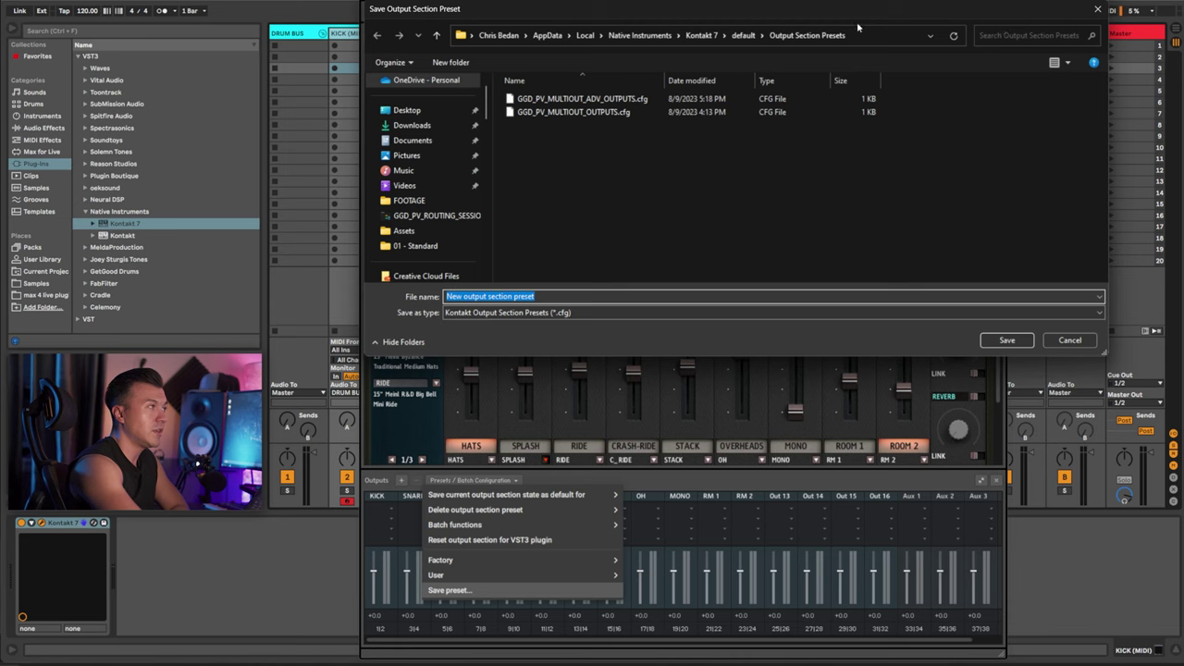
{"action": "left_click", "coordinate": [893, 35]}
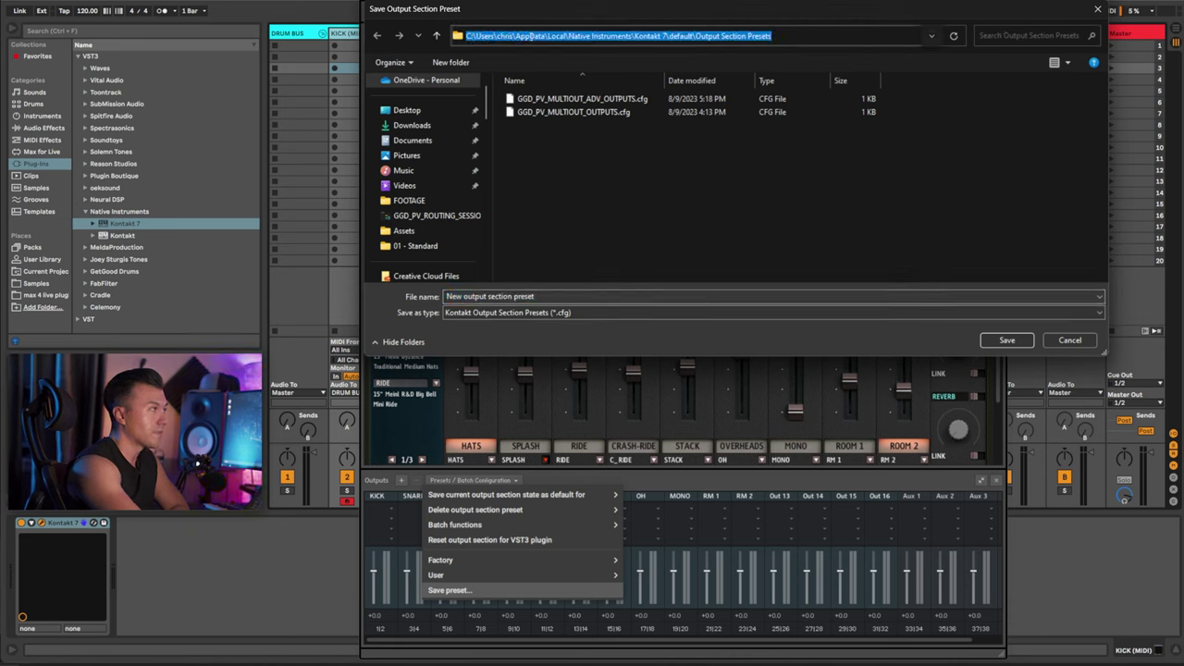
{"action": "left_click", "coordinate": [774, 36]}
{"action": "left_click_drag", "start_coordinate": [774, 35], "coordinate": [467, 37]}
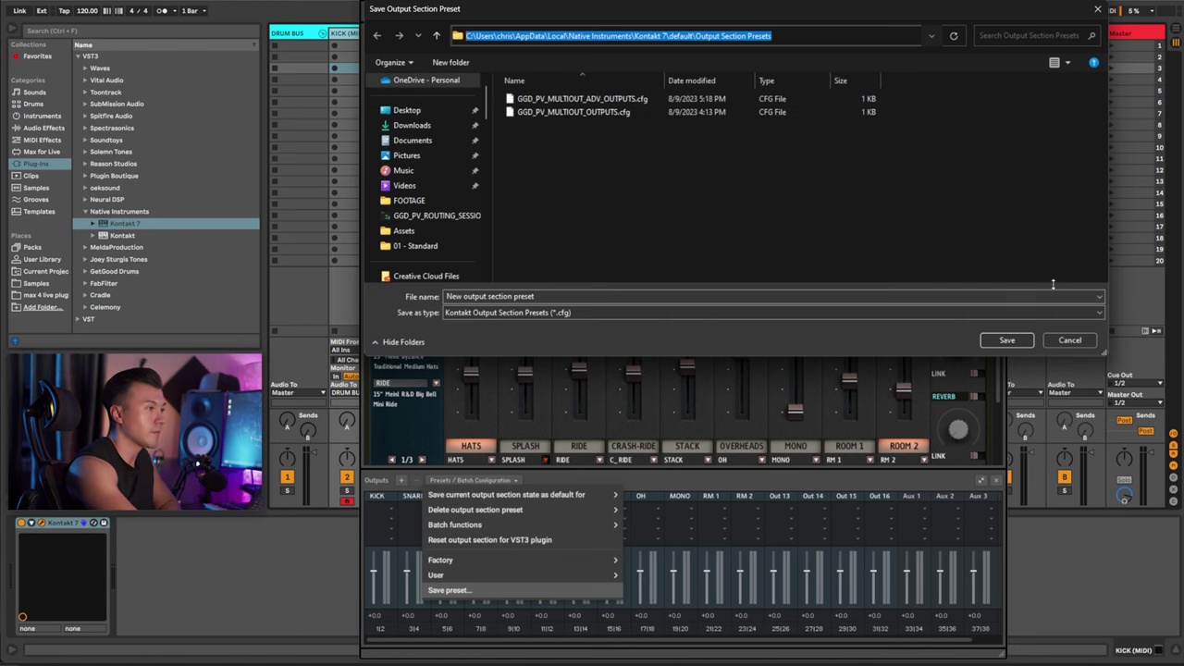
{"action": "left_click", "coordinate": [1069, 341]}
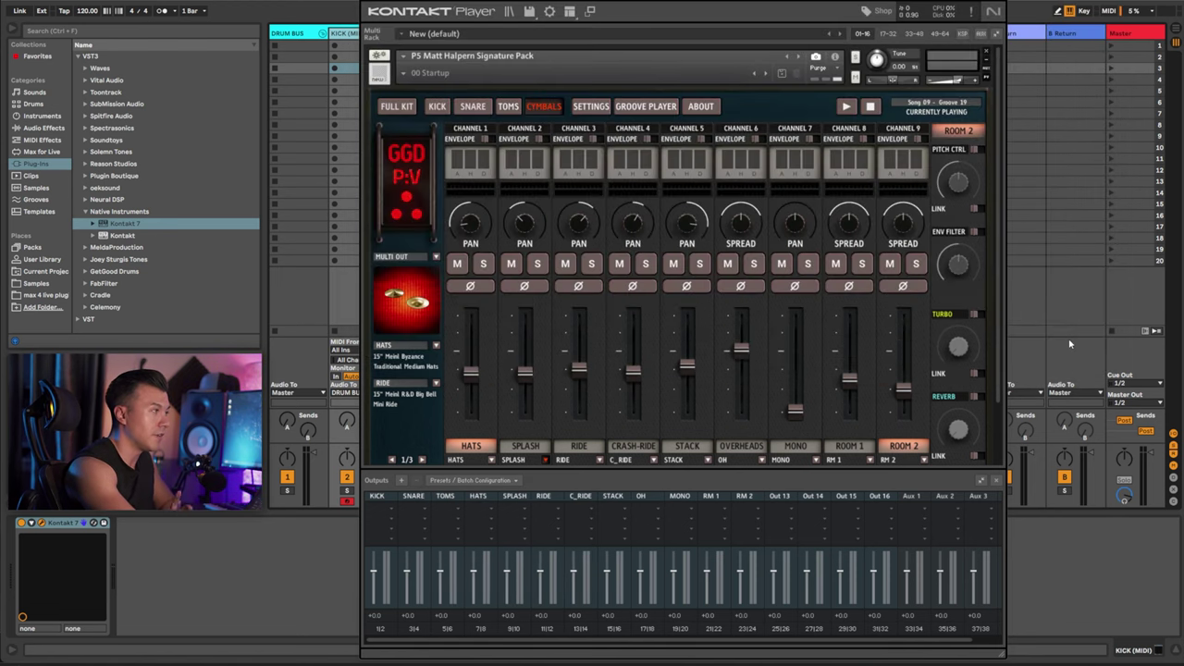
{"action": "left_click_drag", "start_coordinate": [999, 324], "coordinate": [1006, 354]}
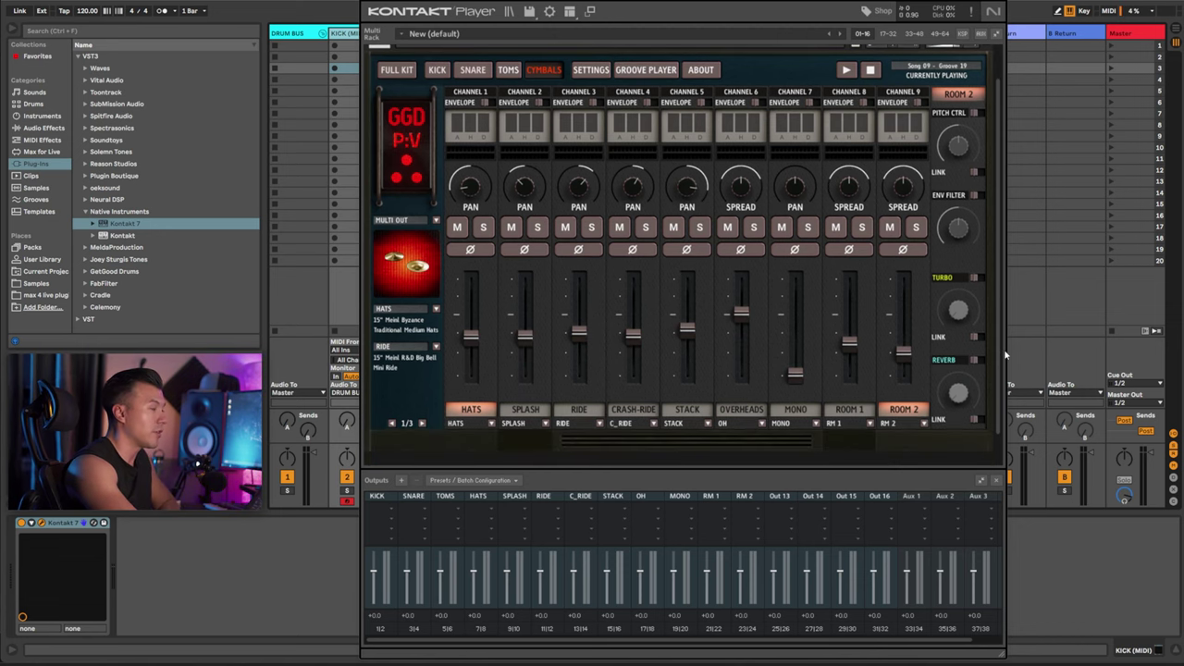
{"action": "mouse_move", "coordinate": [1006, 354]}
{"action": "left_mouse_down"}
{"action": "mouse_move", "coordinate": [992, 310]}
{"action": "mouse_move", "coordinate": [1000, 355]}
{"action": "mouse_move", "coordinate": [998, 324]}
{"action": "mouse_move", "coordinate": [998, 335]}
{"action": "left_mouse_up"}
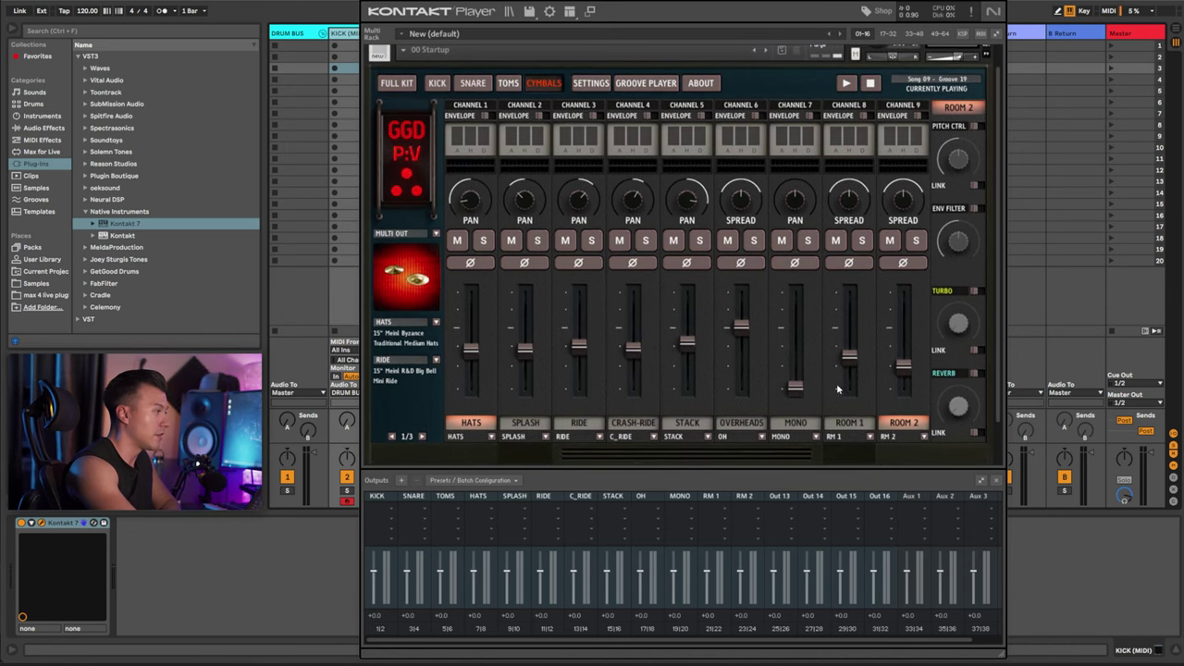